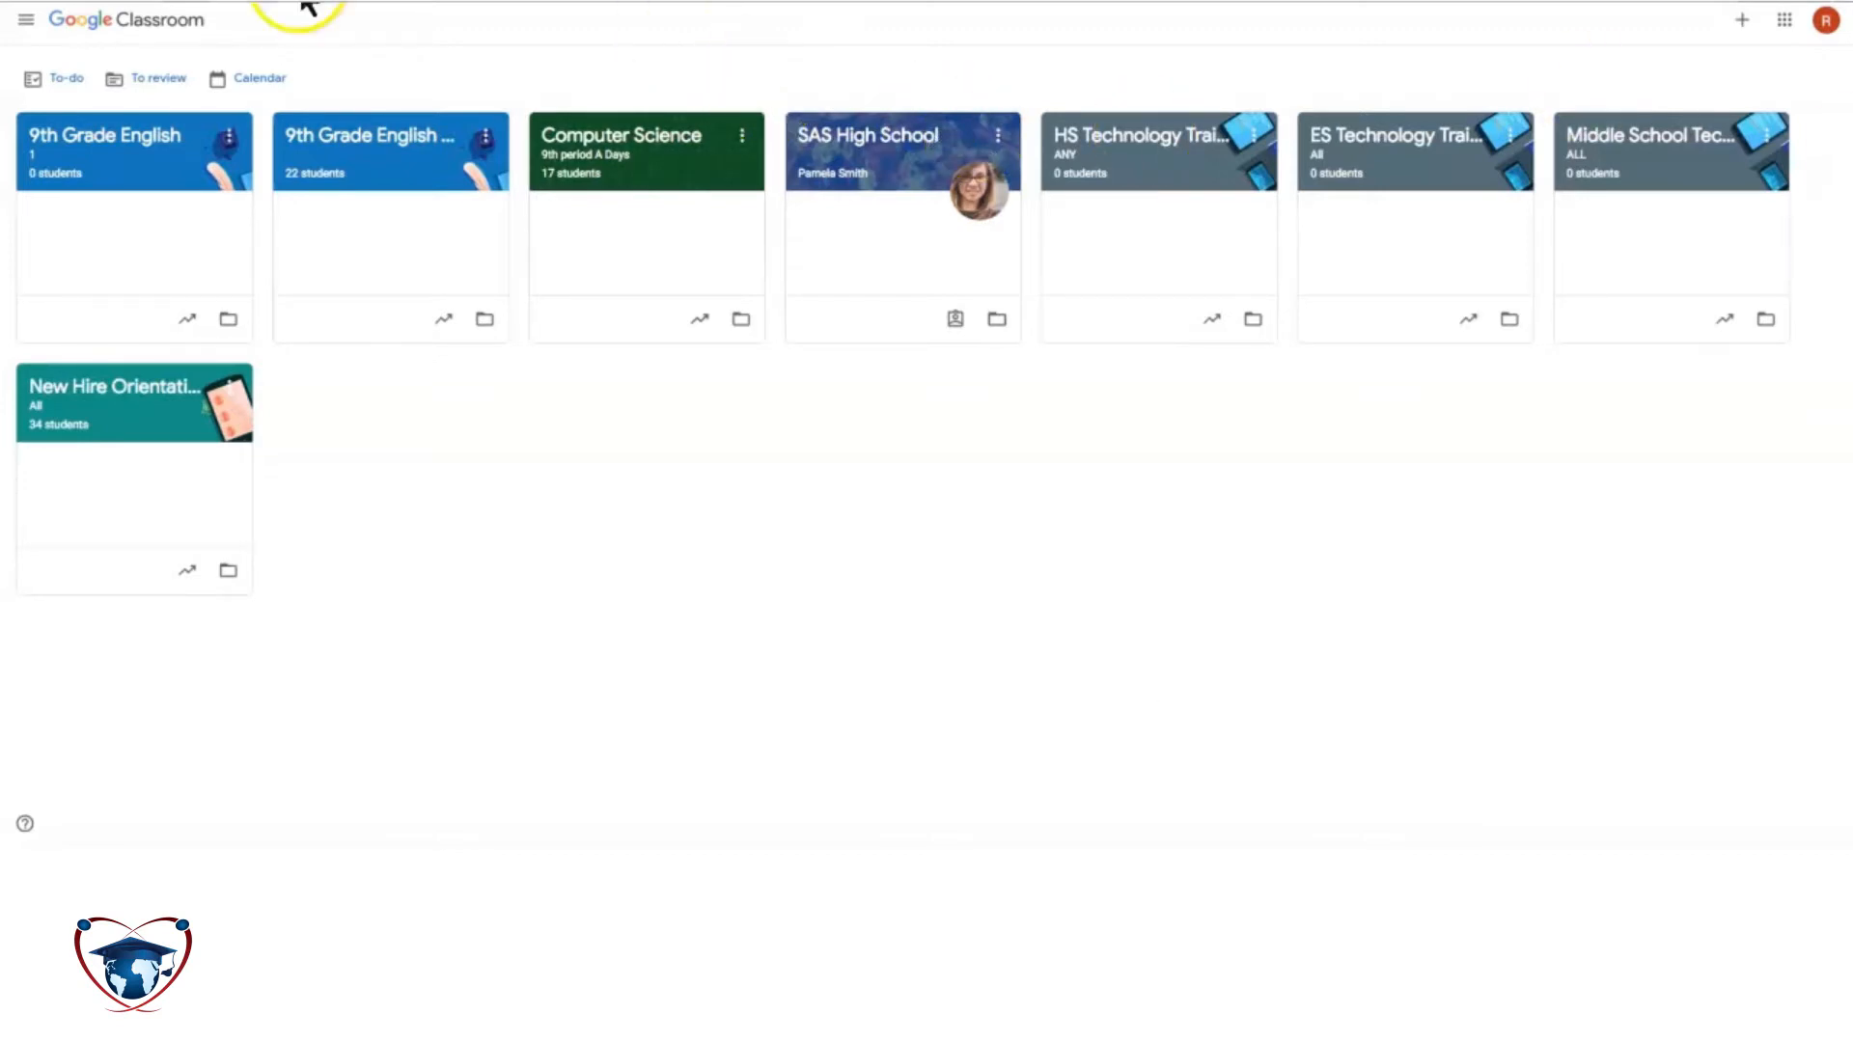
Step: Create a new class named Testing with section A, subject Every and room 1
left_click(1742, 19)
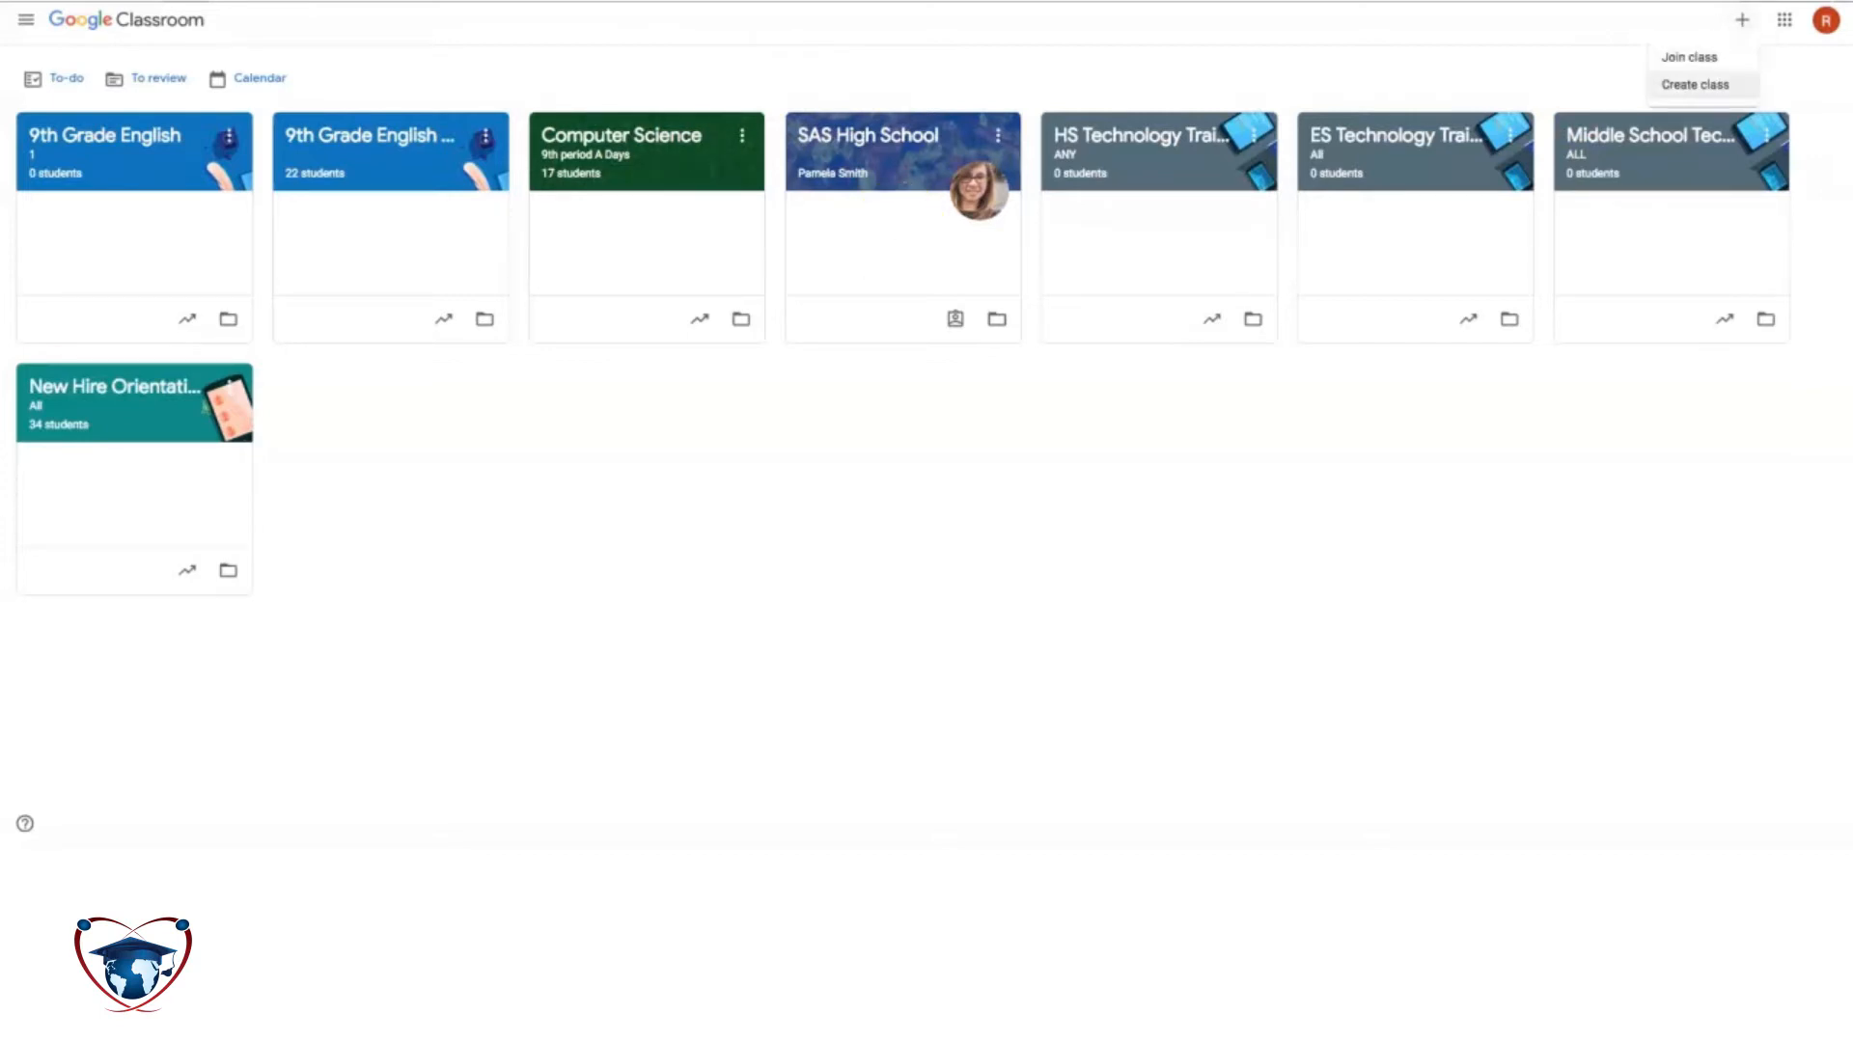
left_click(1699, 85)
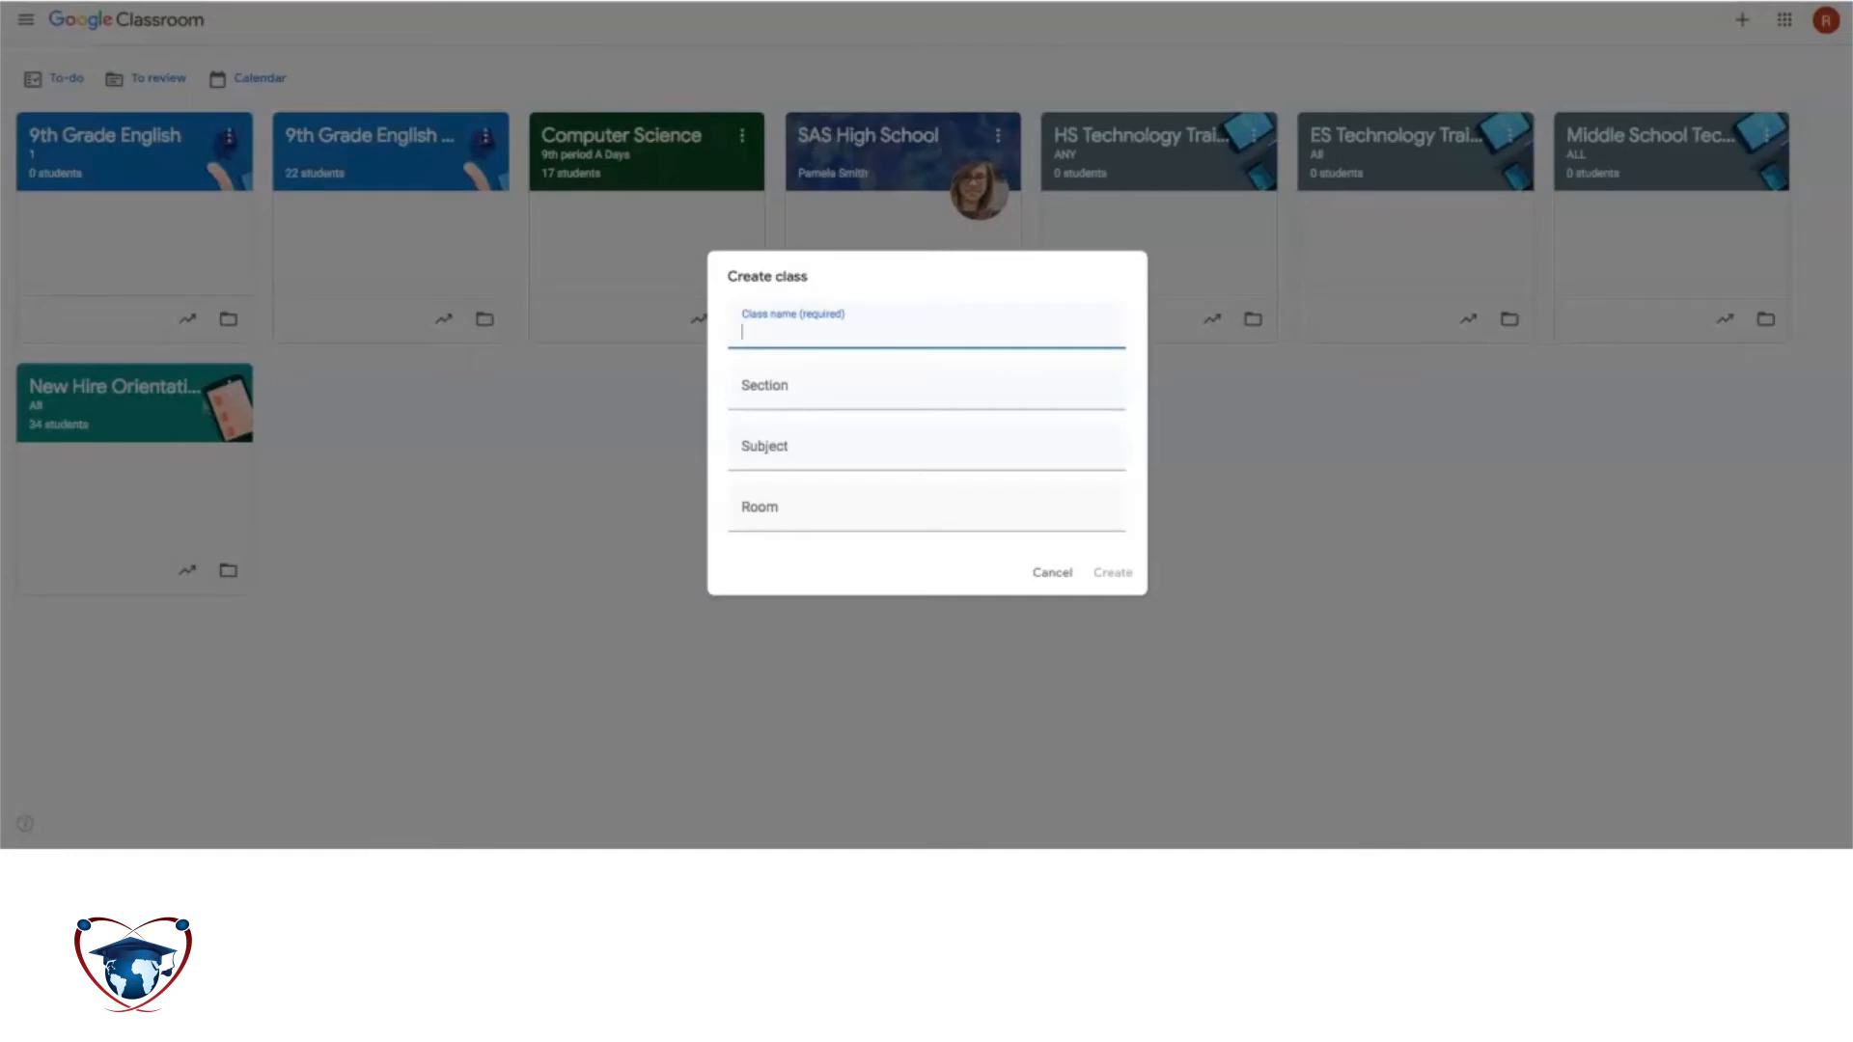
type("Testing")
key("Tab")
type("A")
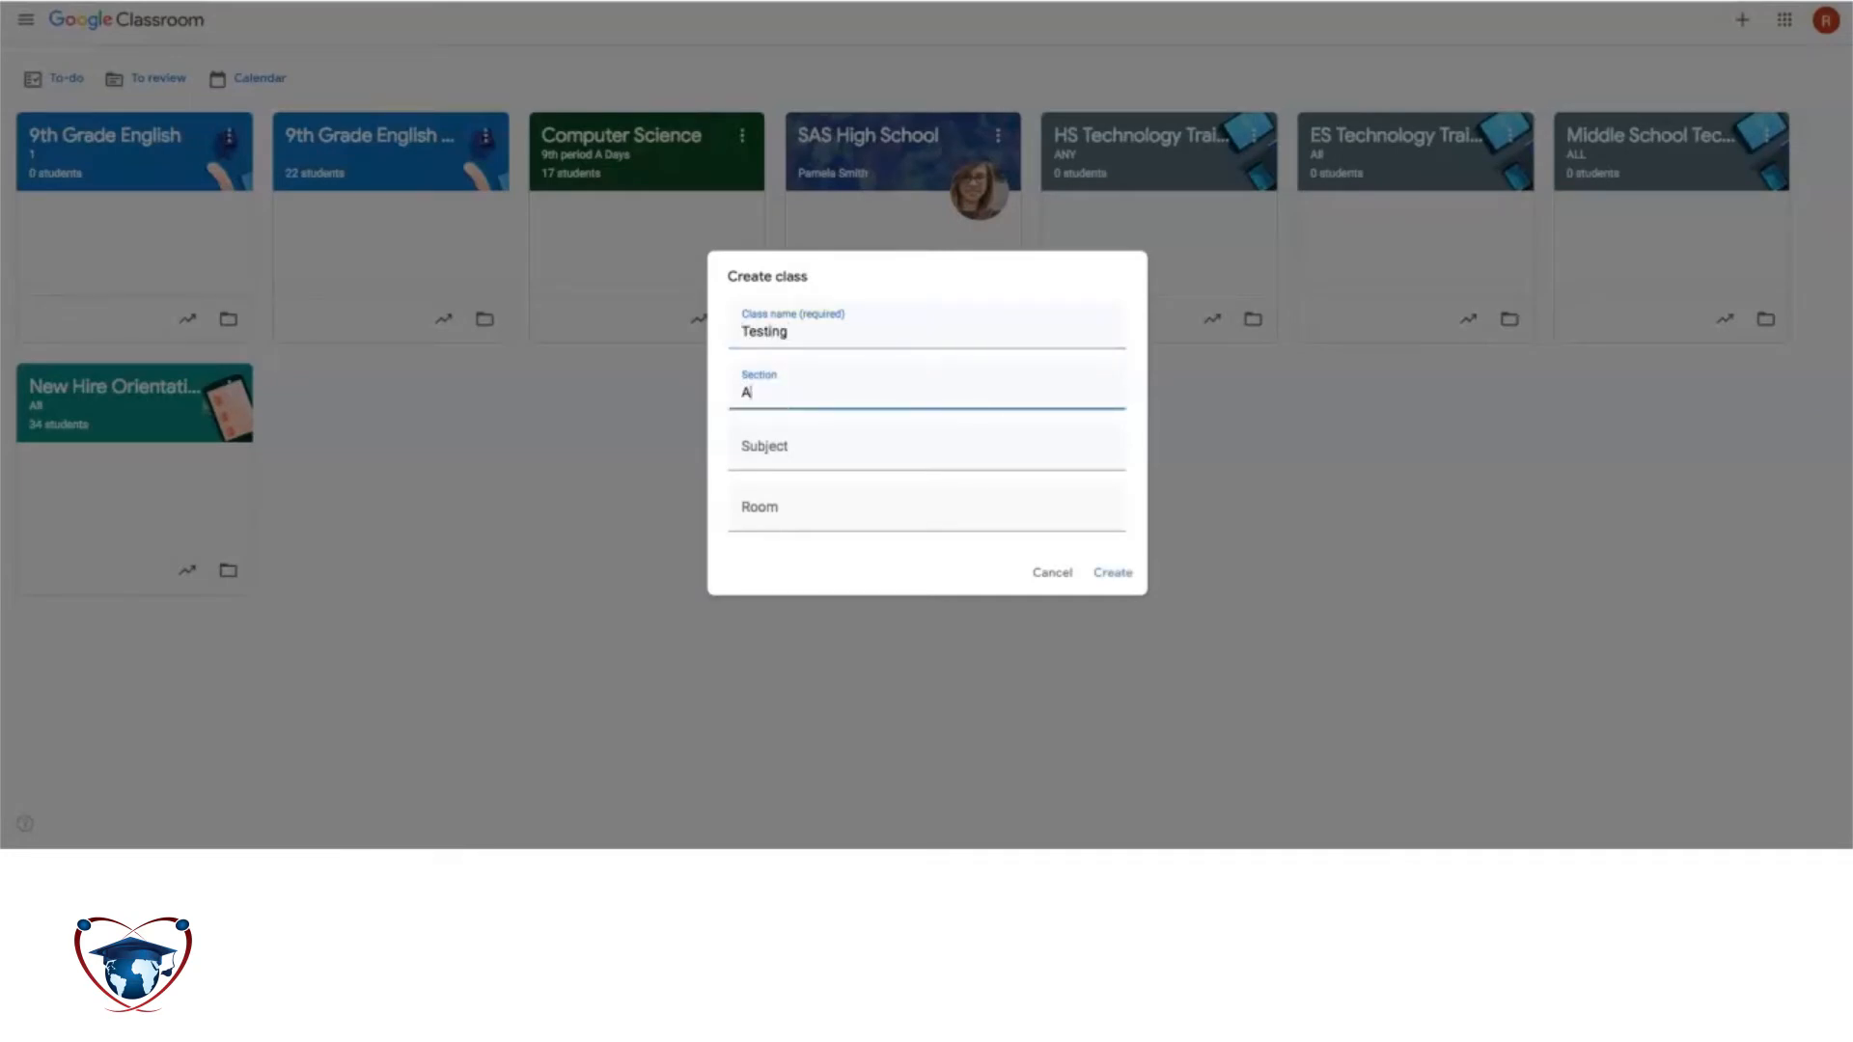
key("Tab")
type("Every")
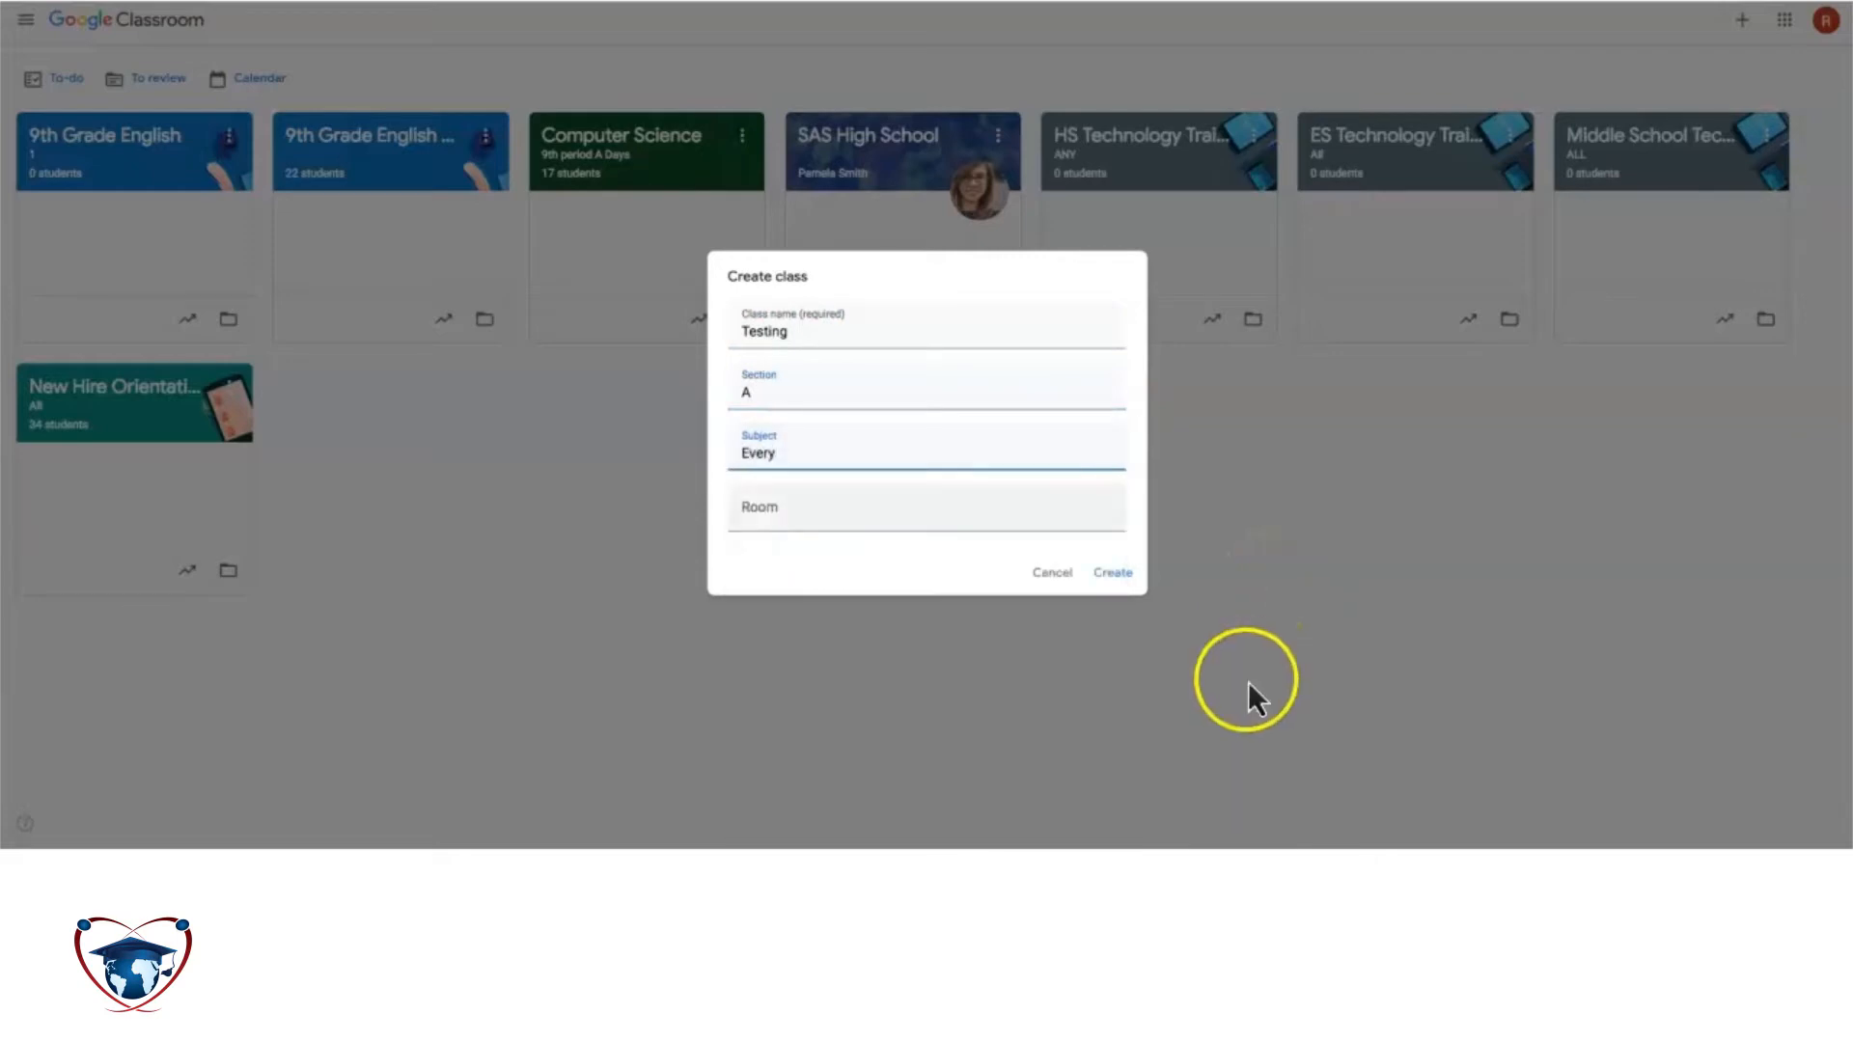
key("Tab")
type("1")
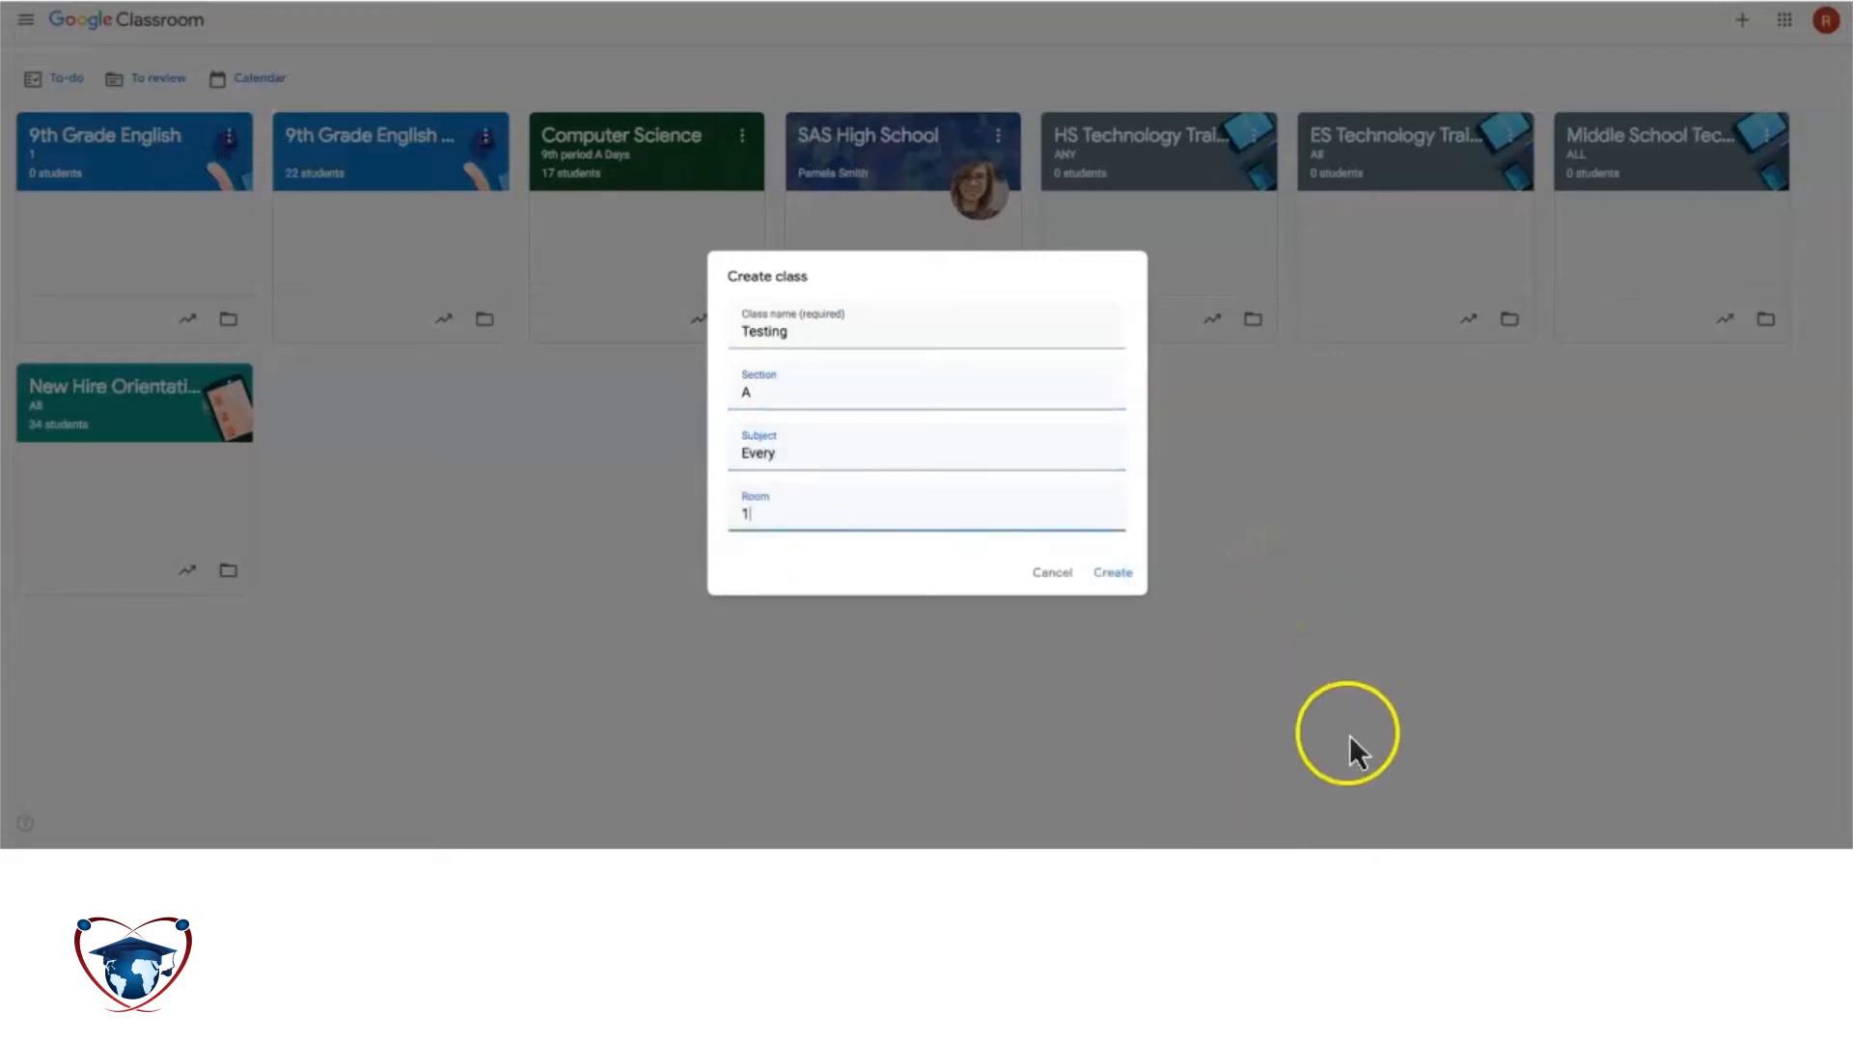
key("Return")
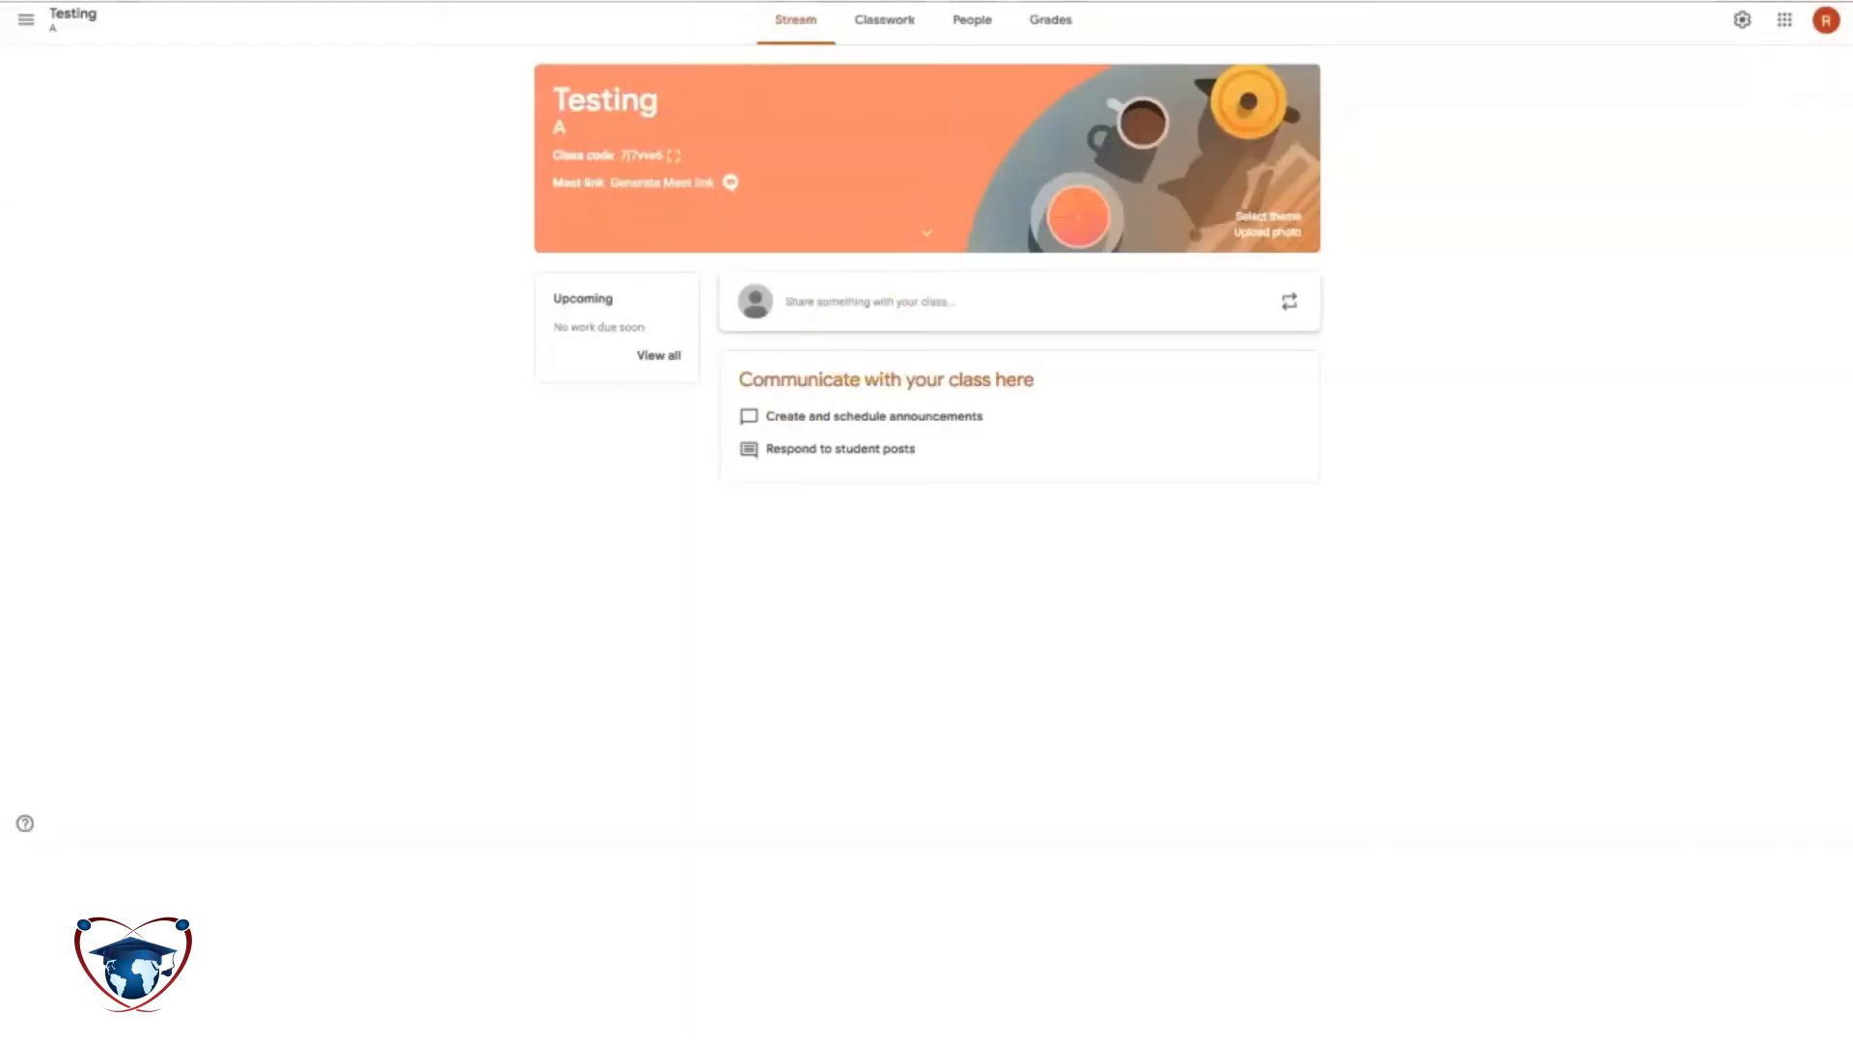
Step: Open the Computer Science class and write the stream announcement "Homework due Friday!"
left_click(26, 19)
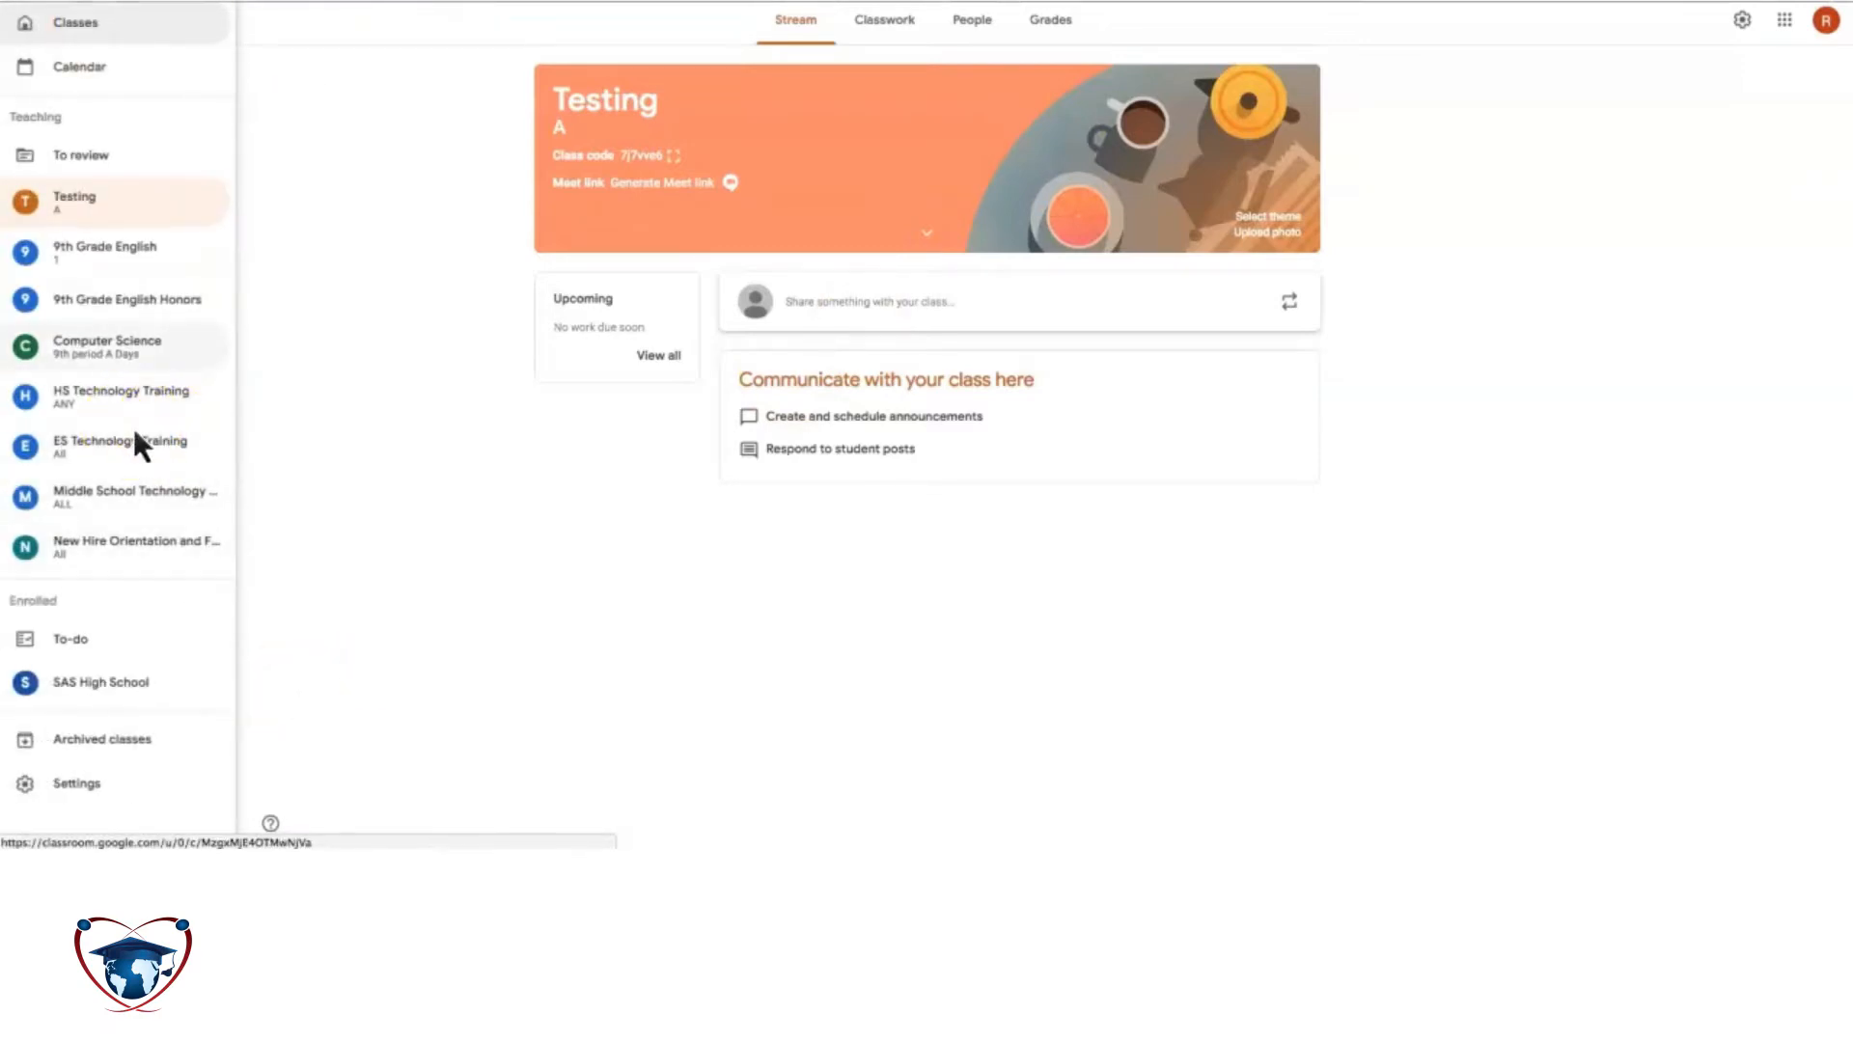
left_click(133, 347)
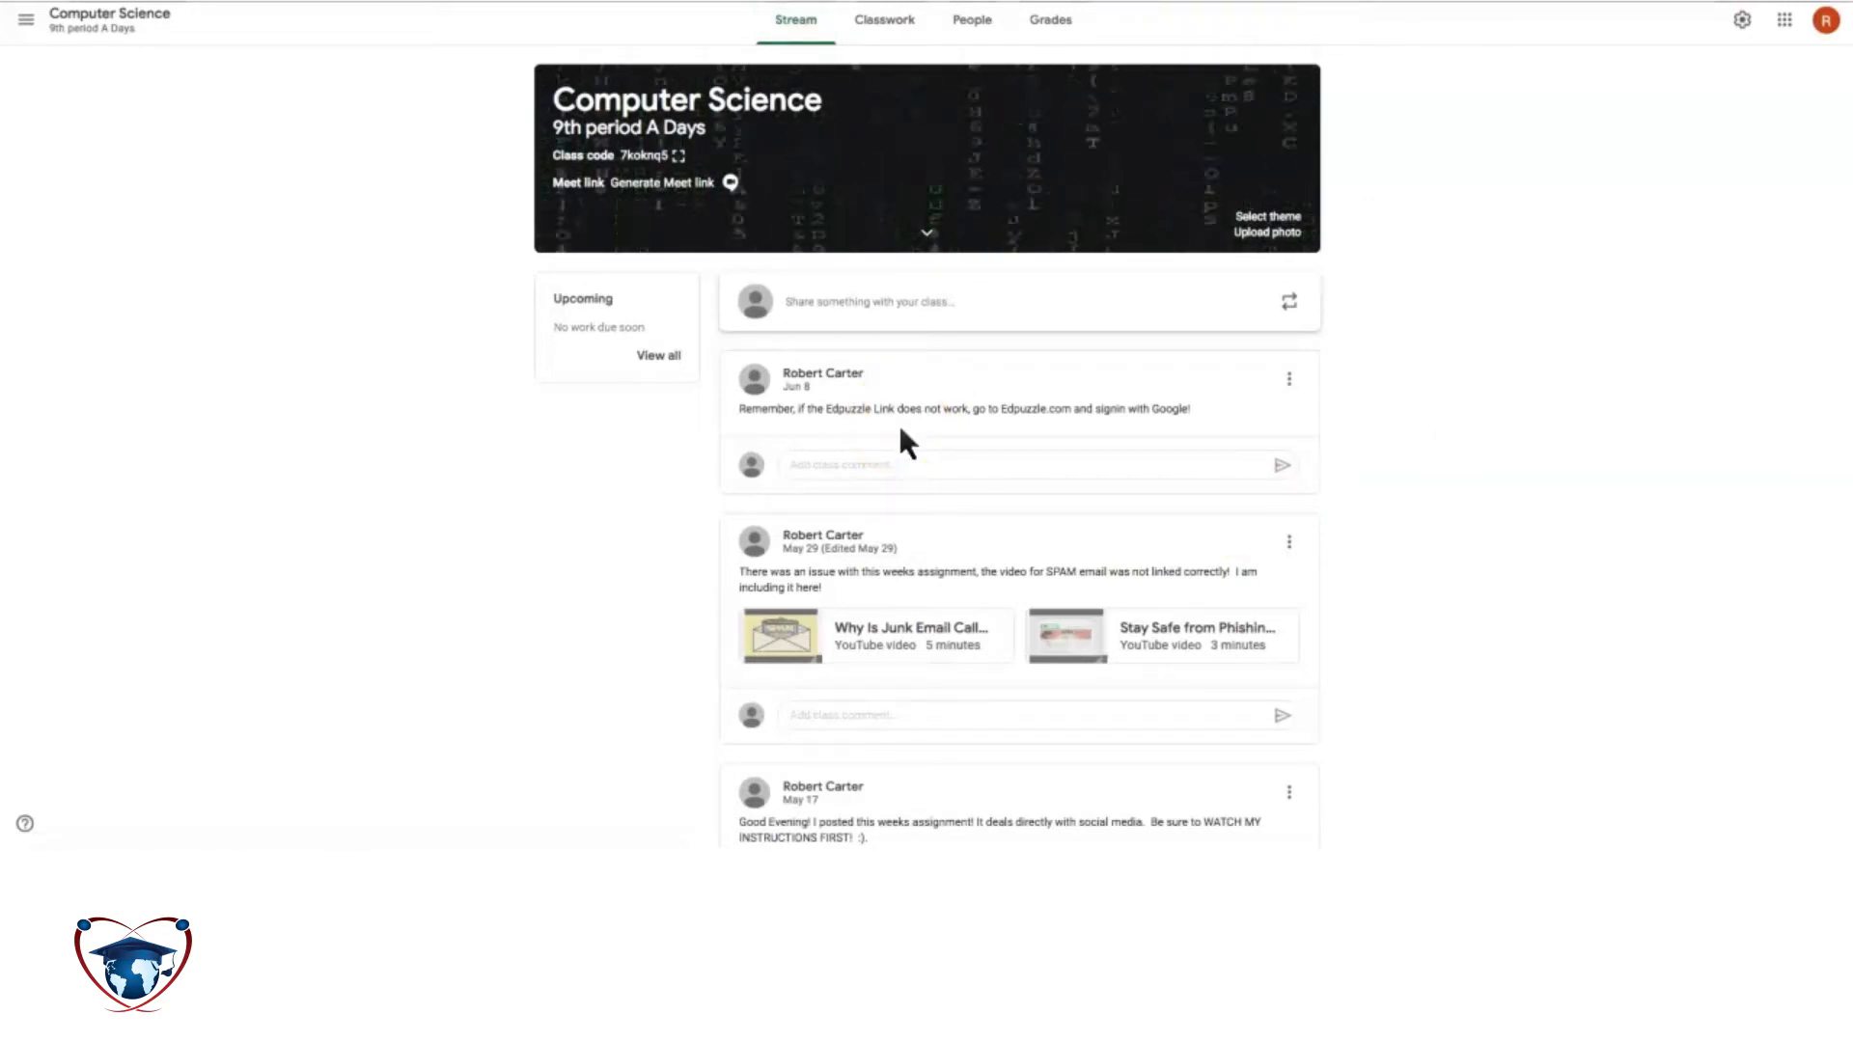
left_click(912, 314)
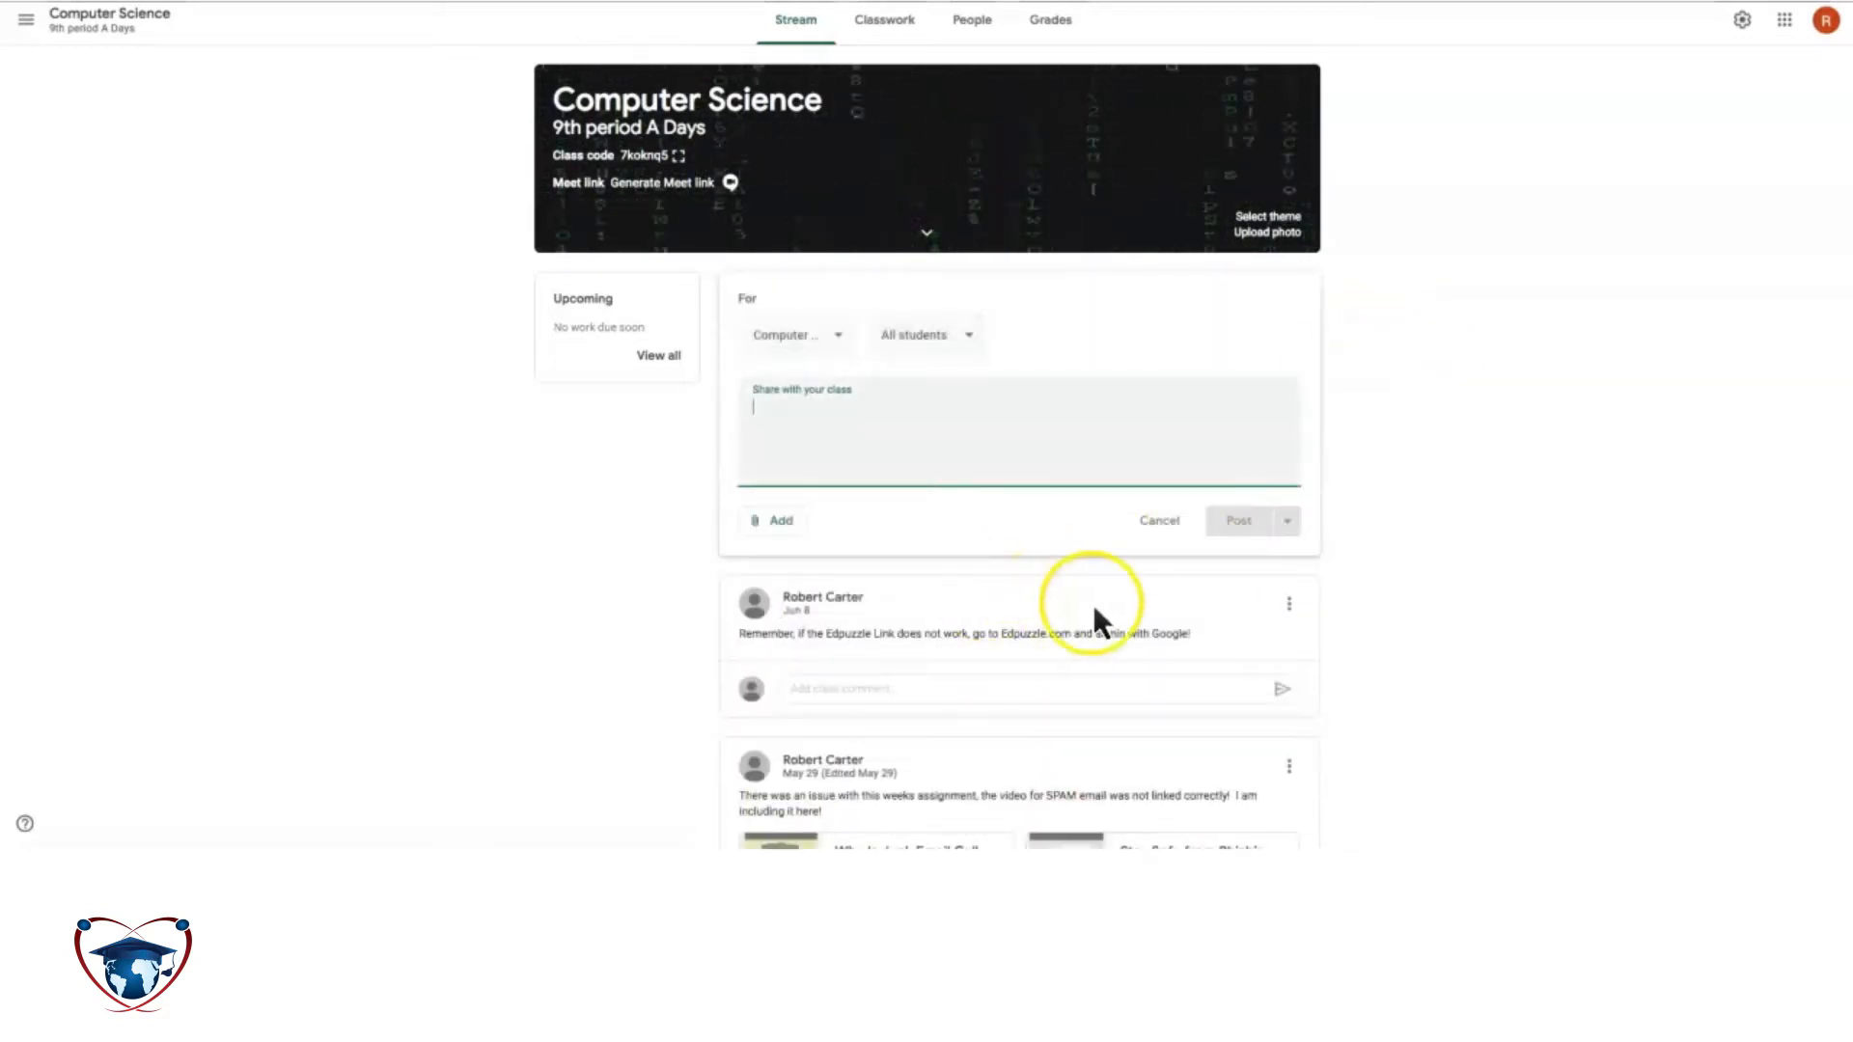
type("Homework due f")
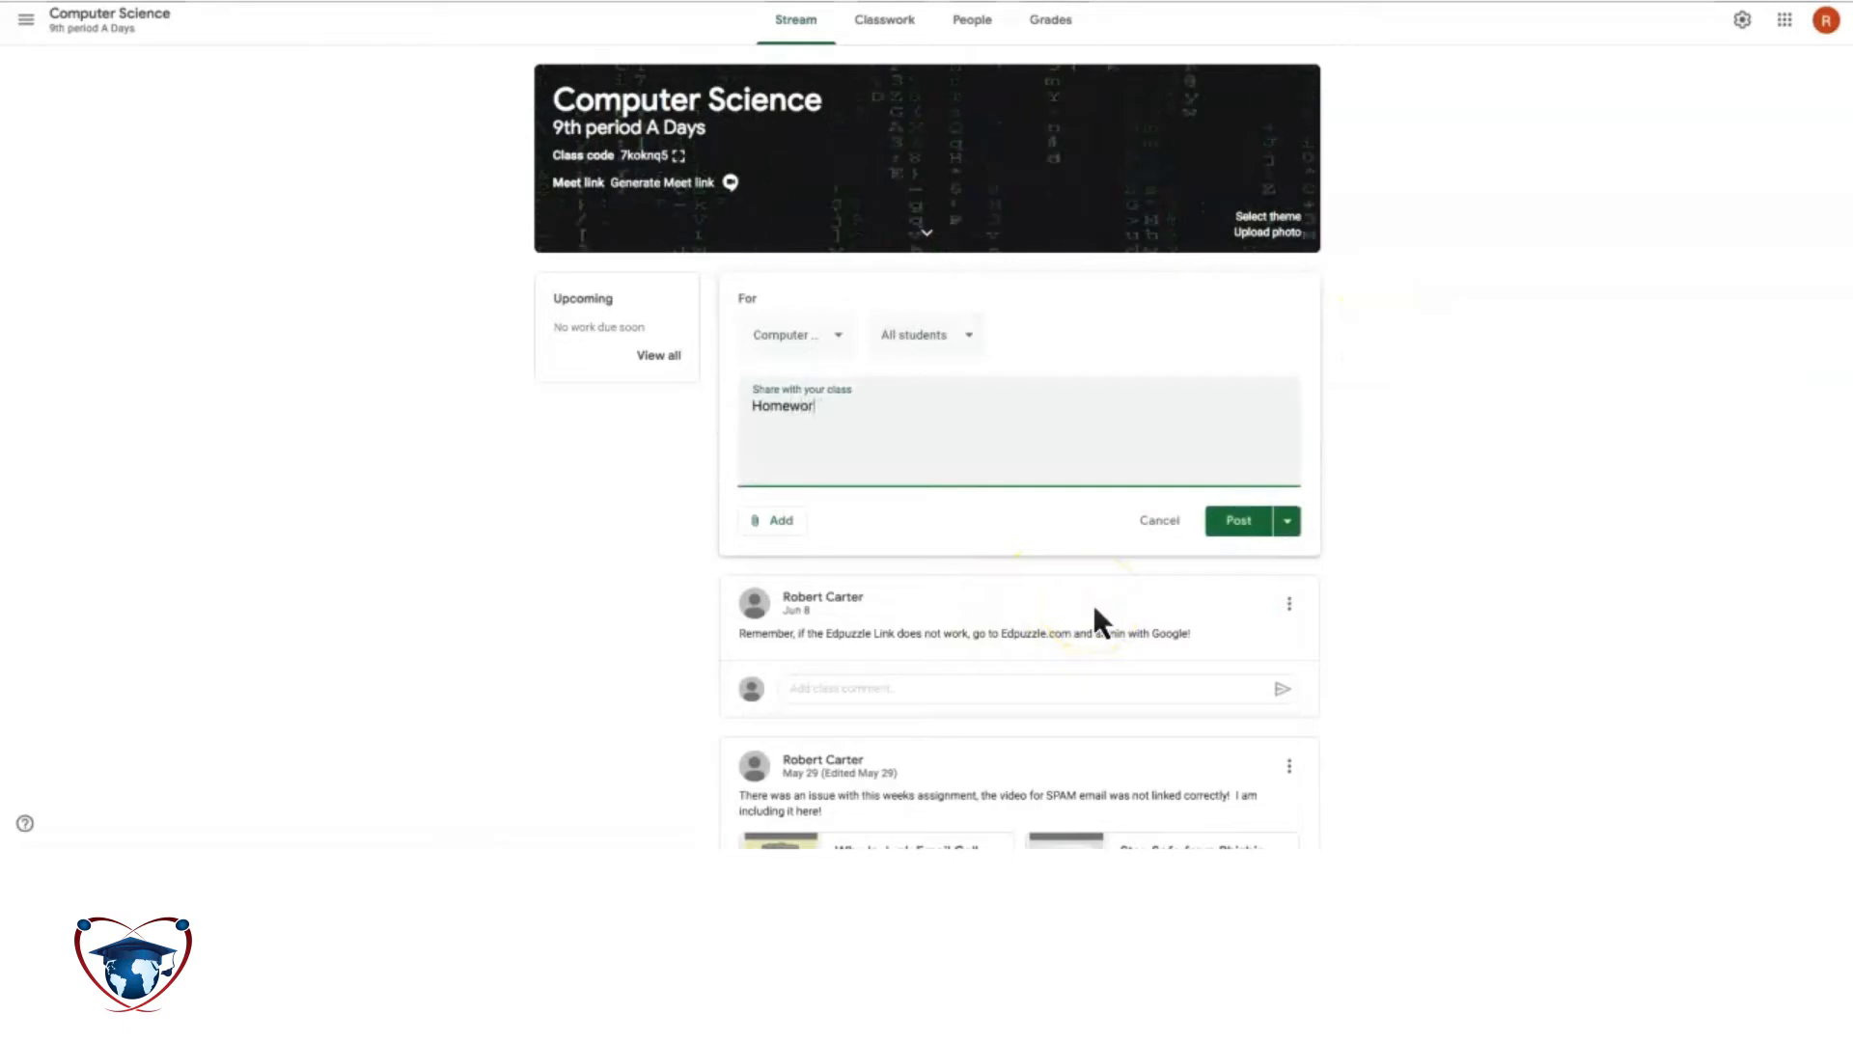
key("BackSpace")
type("Friday!")
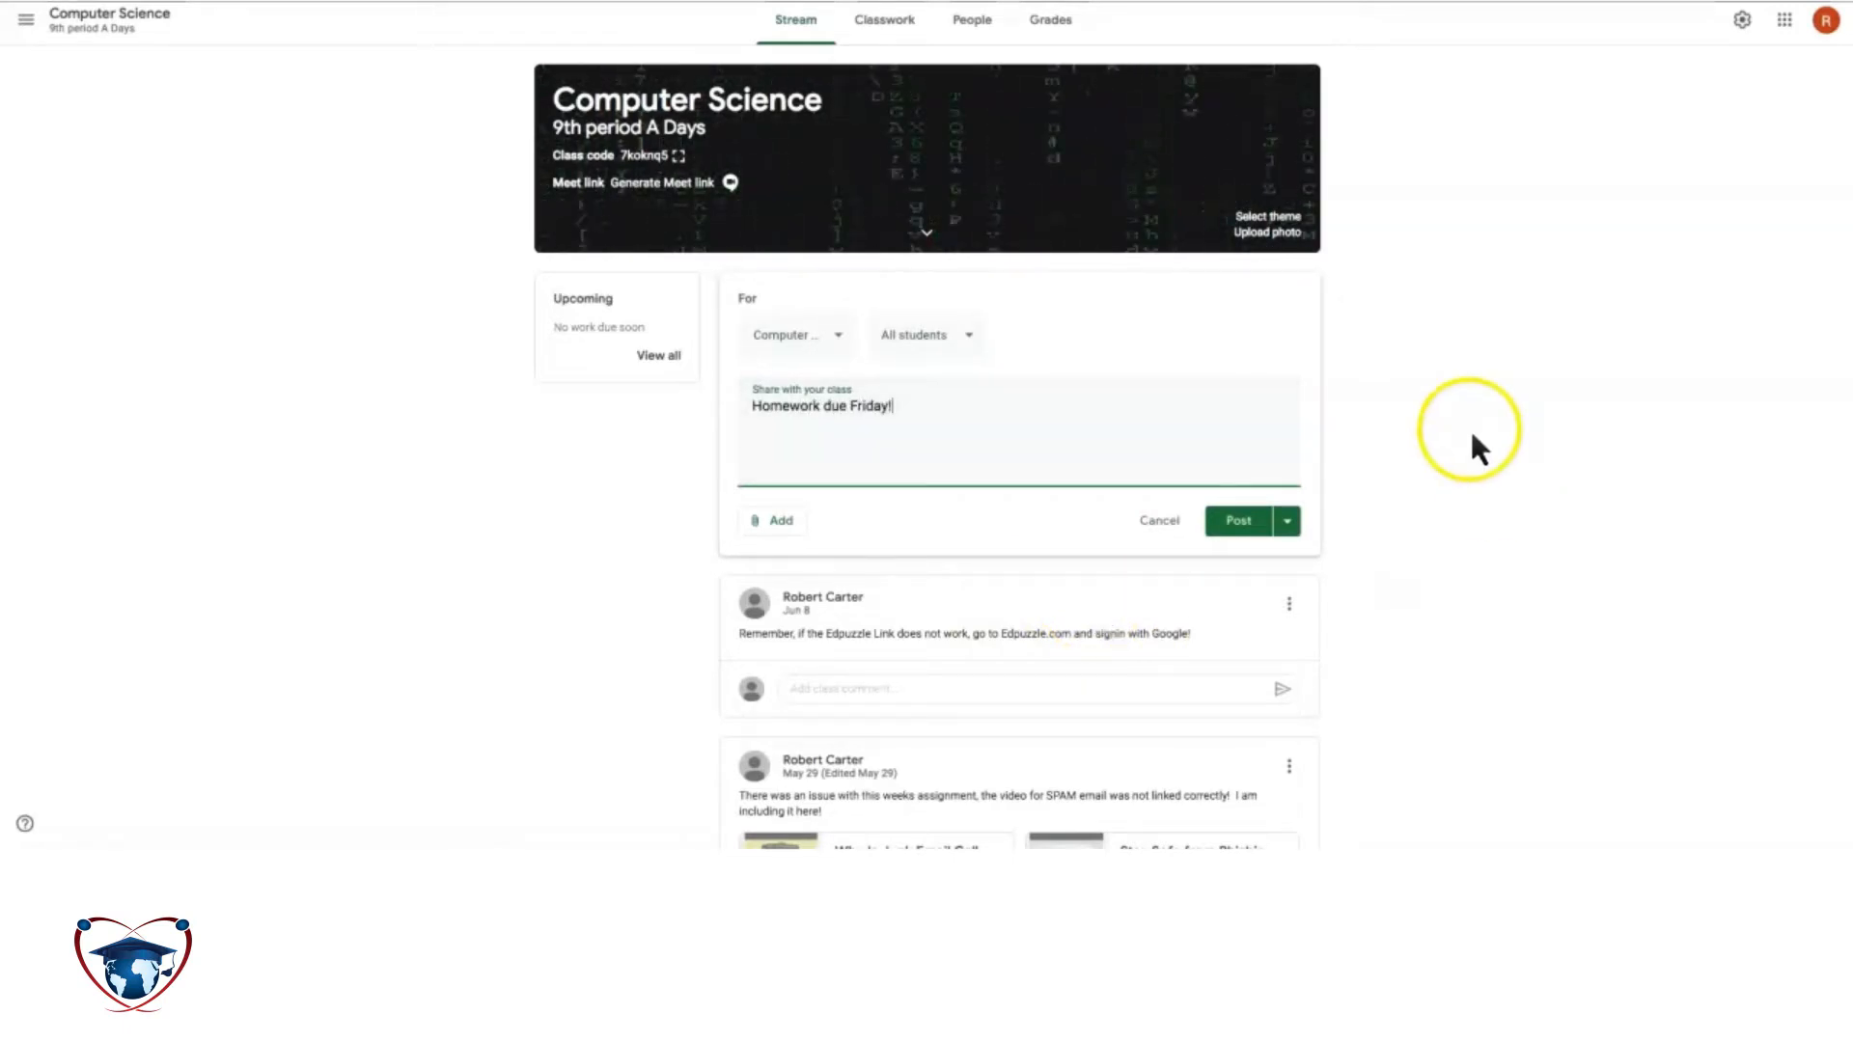
Step: Review the announcement's student and attachment options, and post it to all students
left_click(956, 335)
left_click(849, 648)
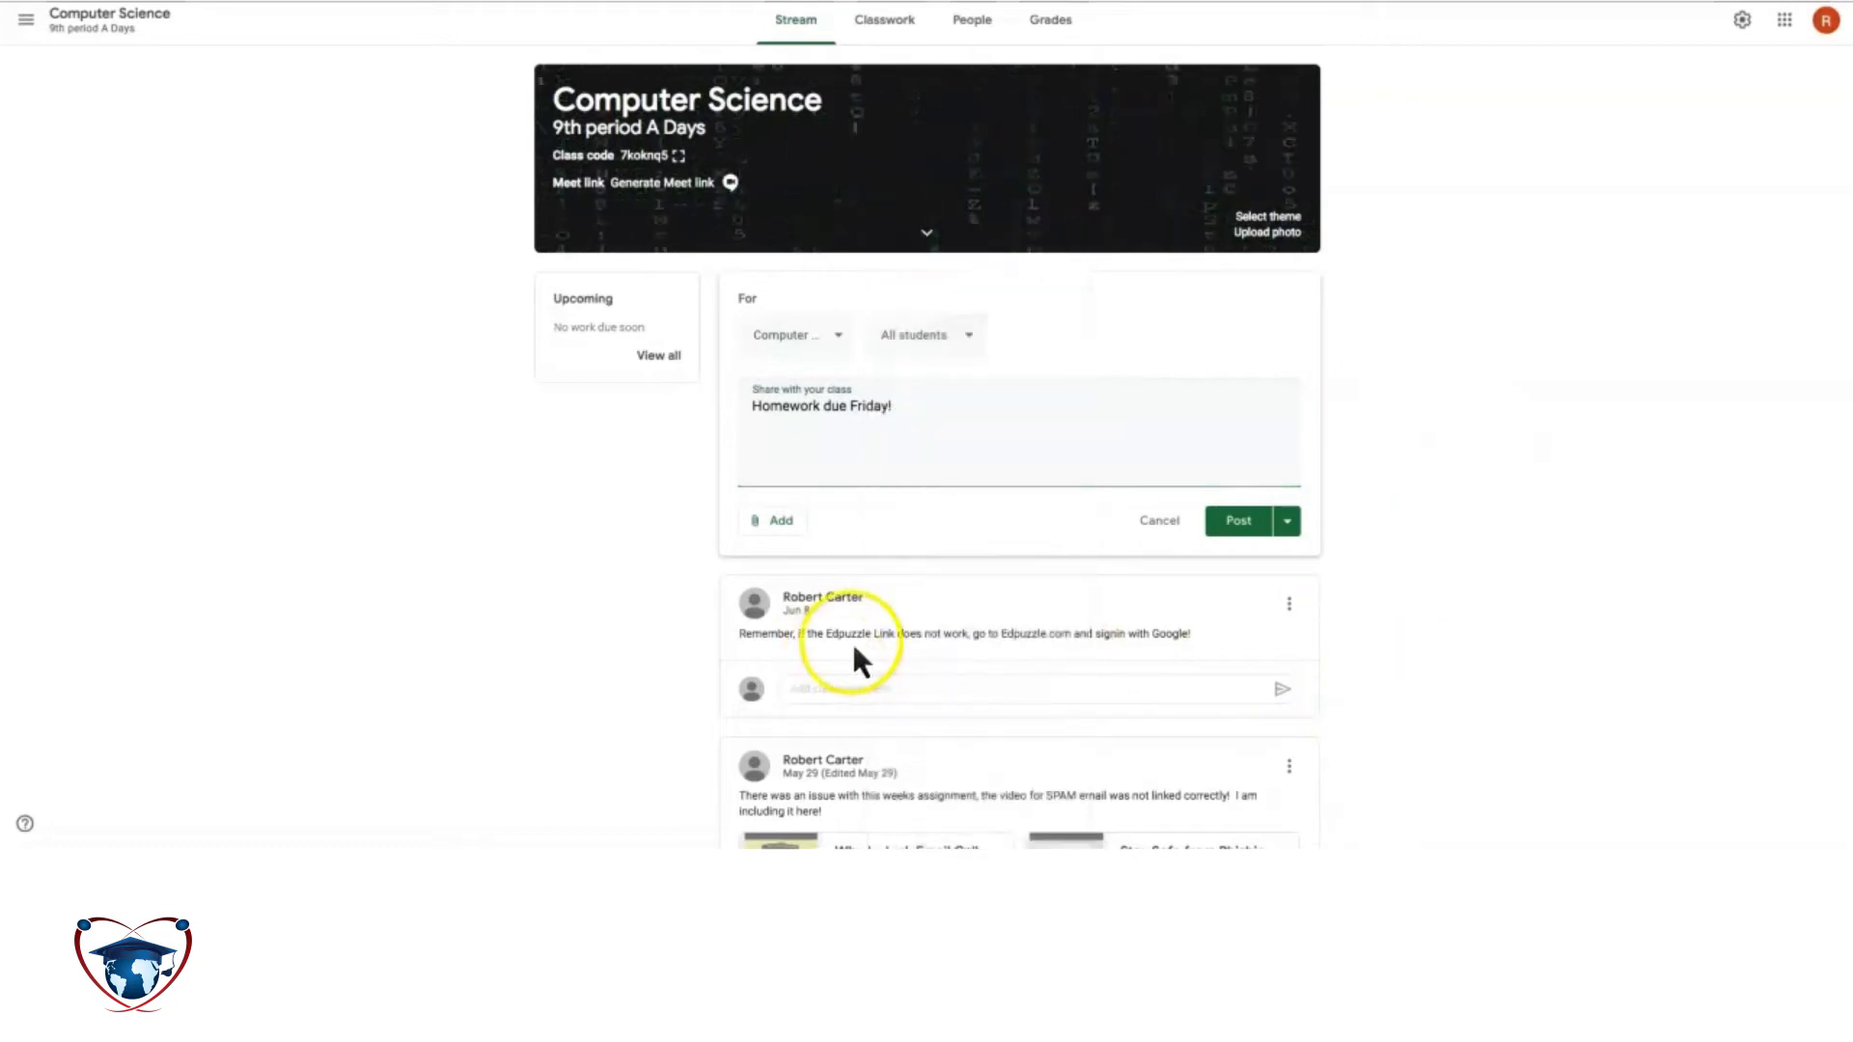
left_click(780, 520)
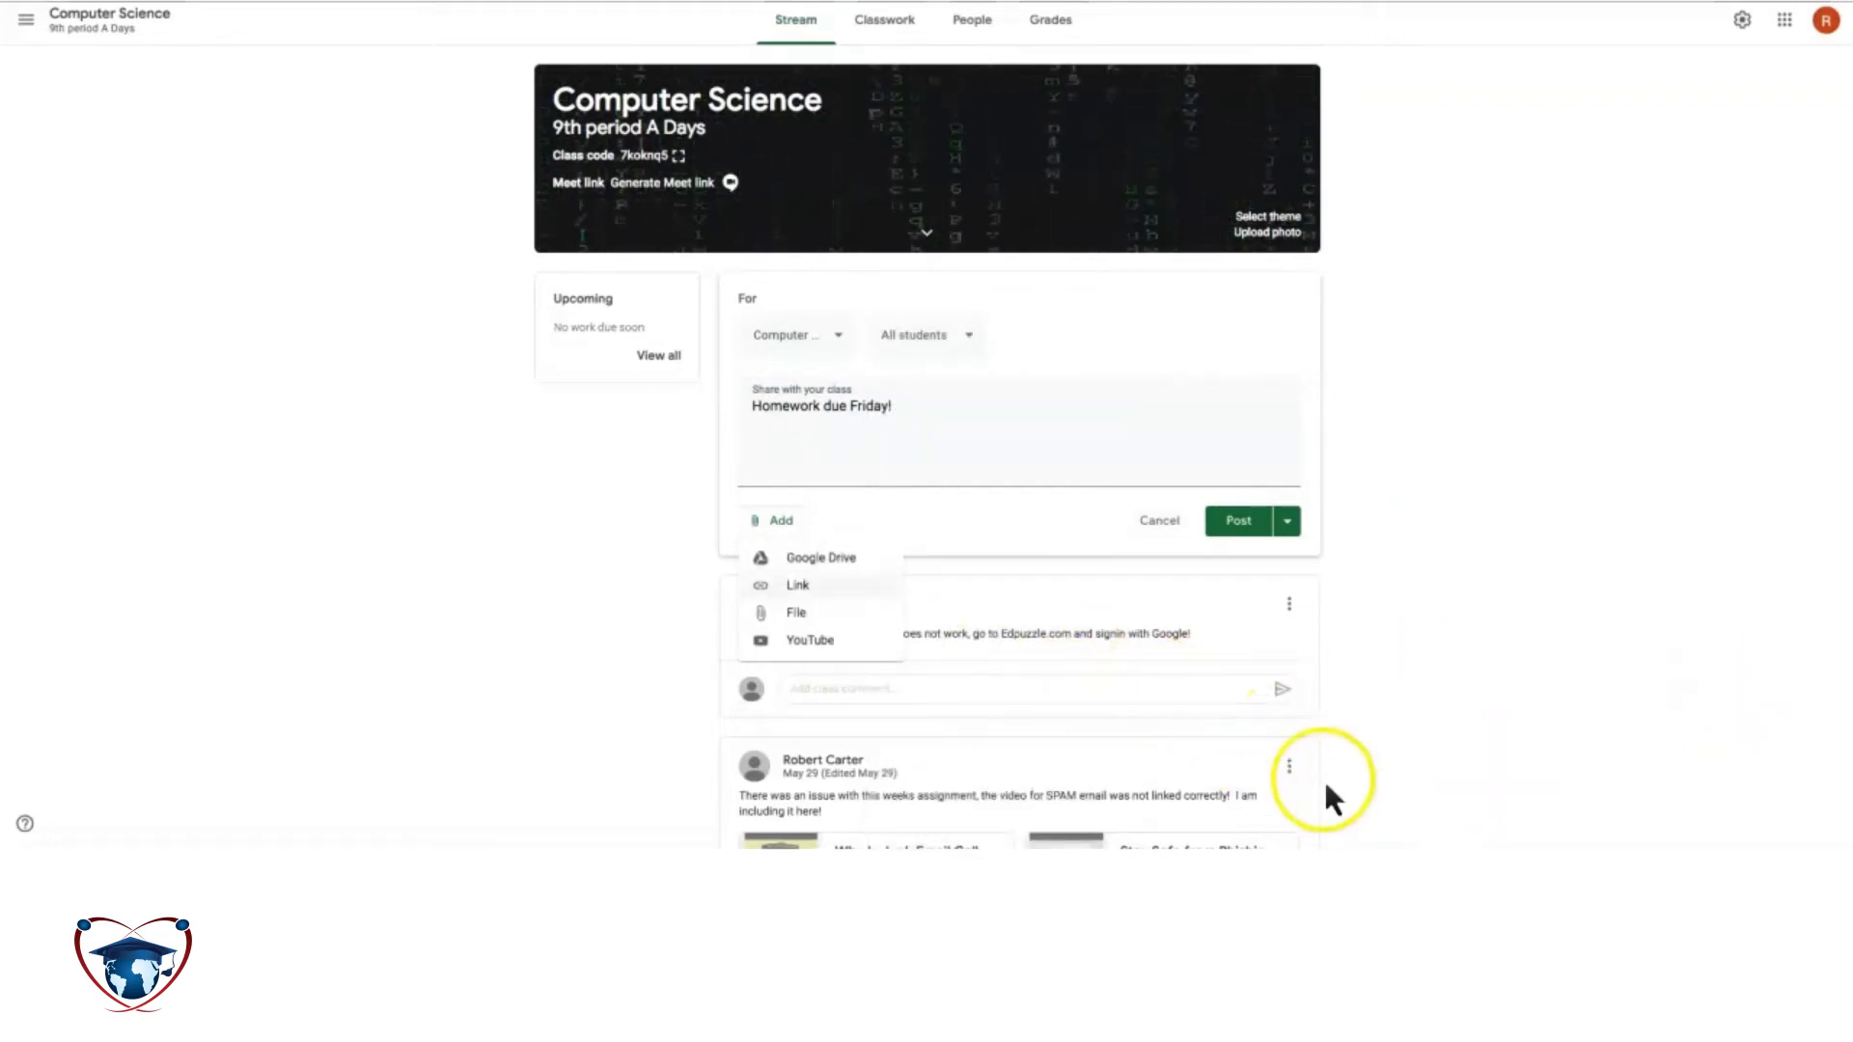
left_click(846, 715)
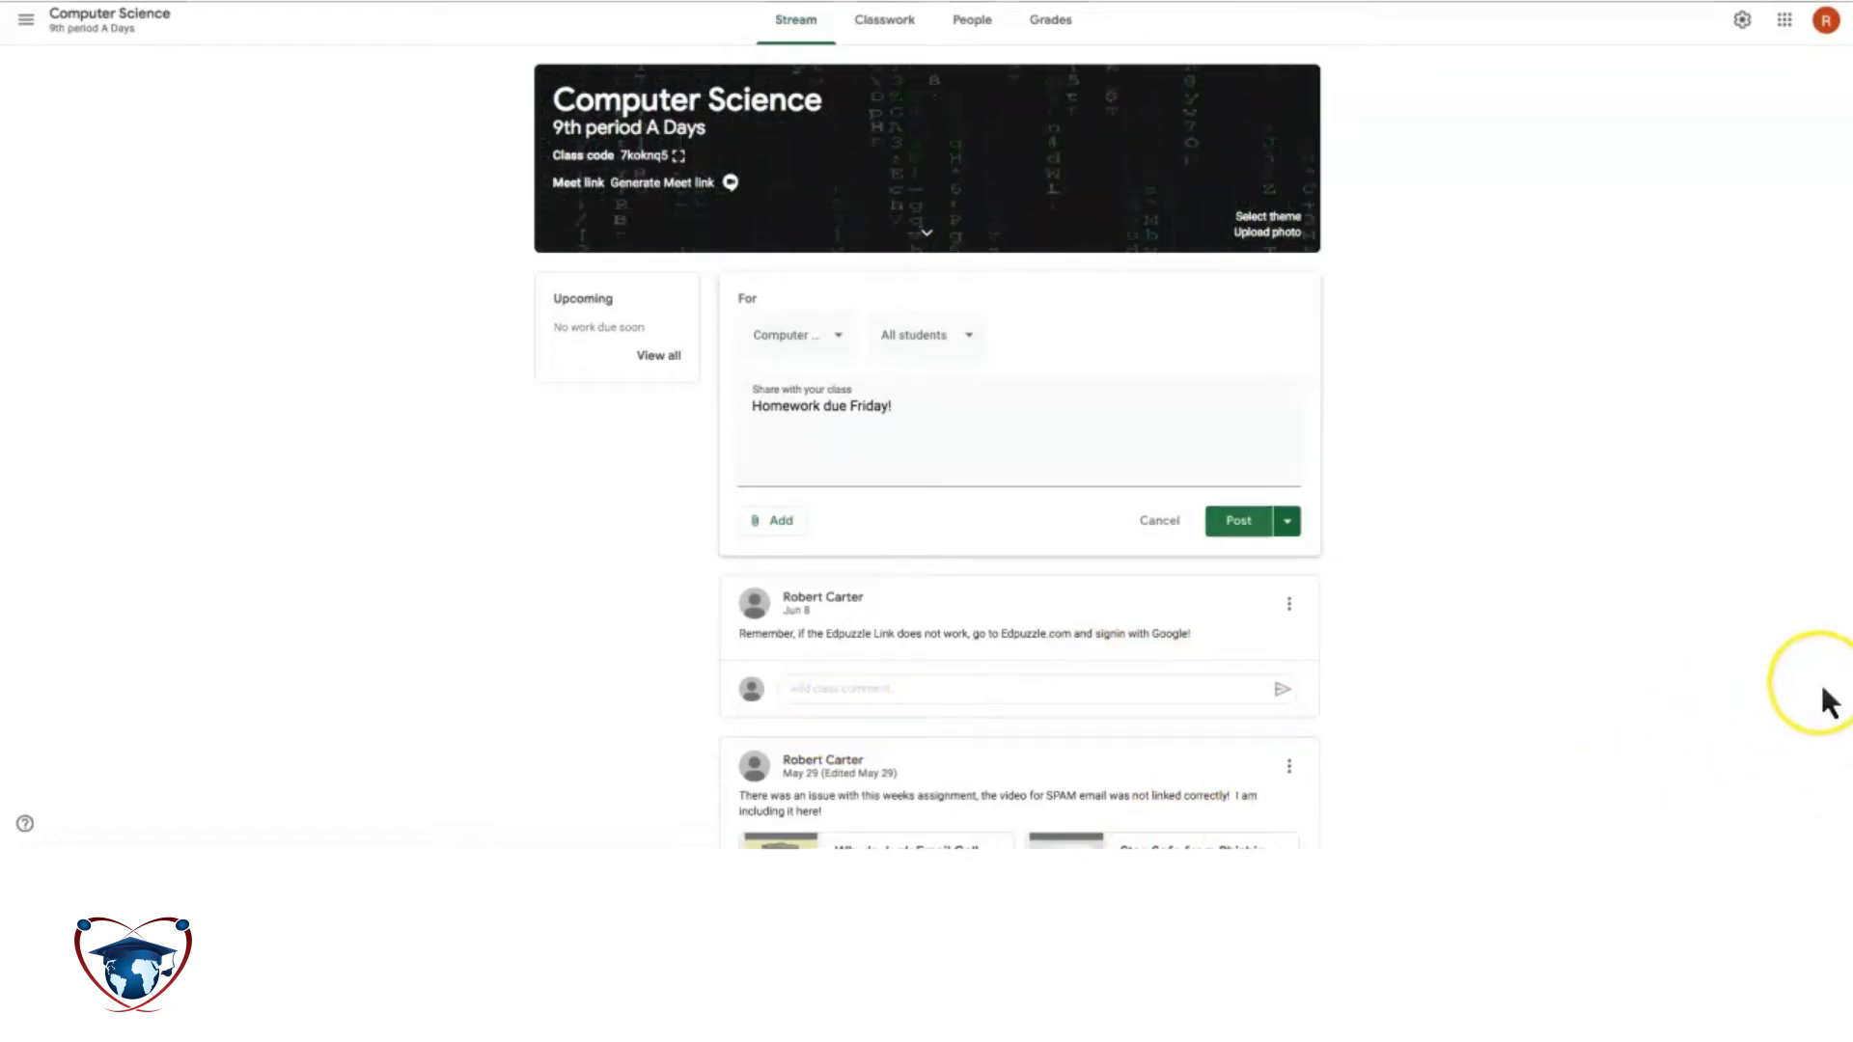
left_click(1238, 520)
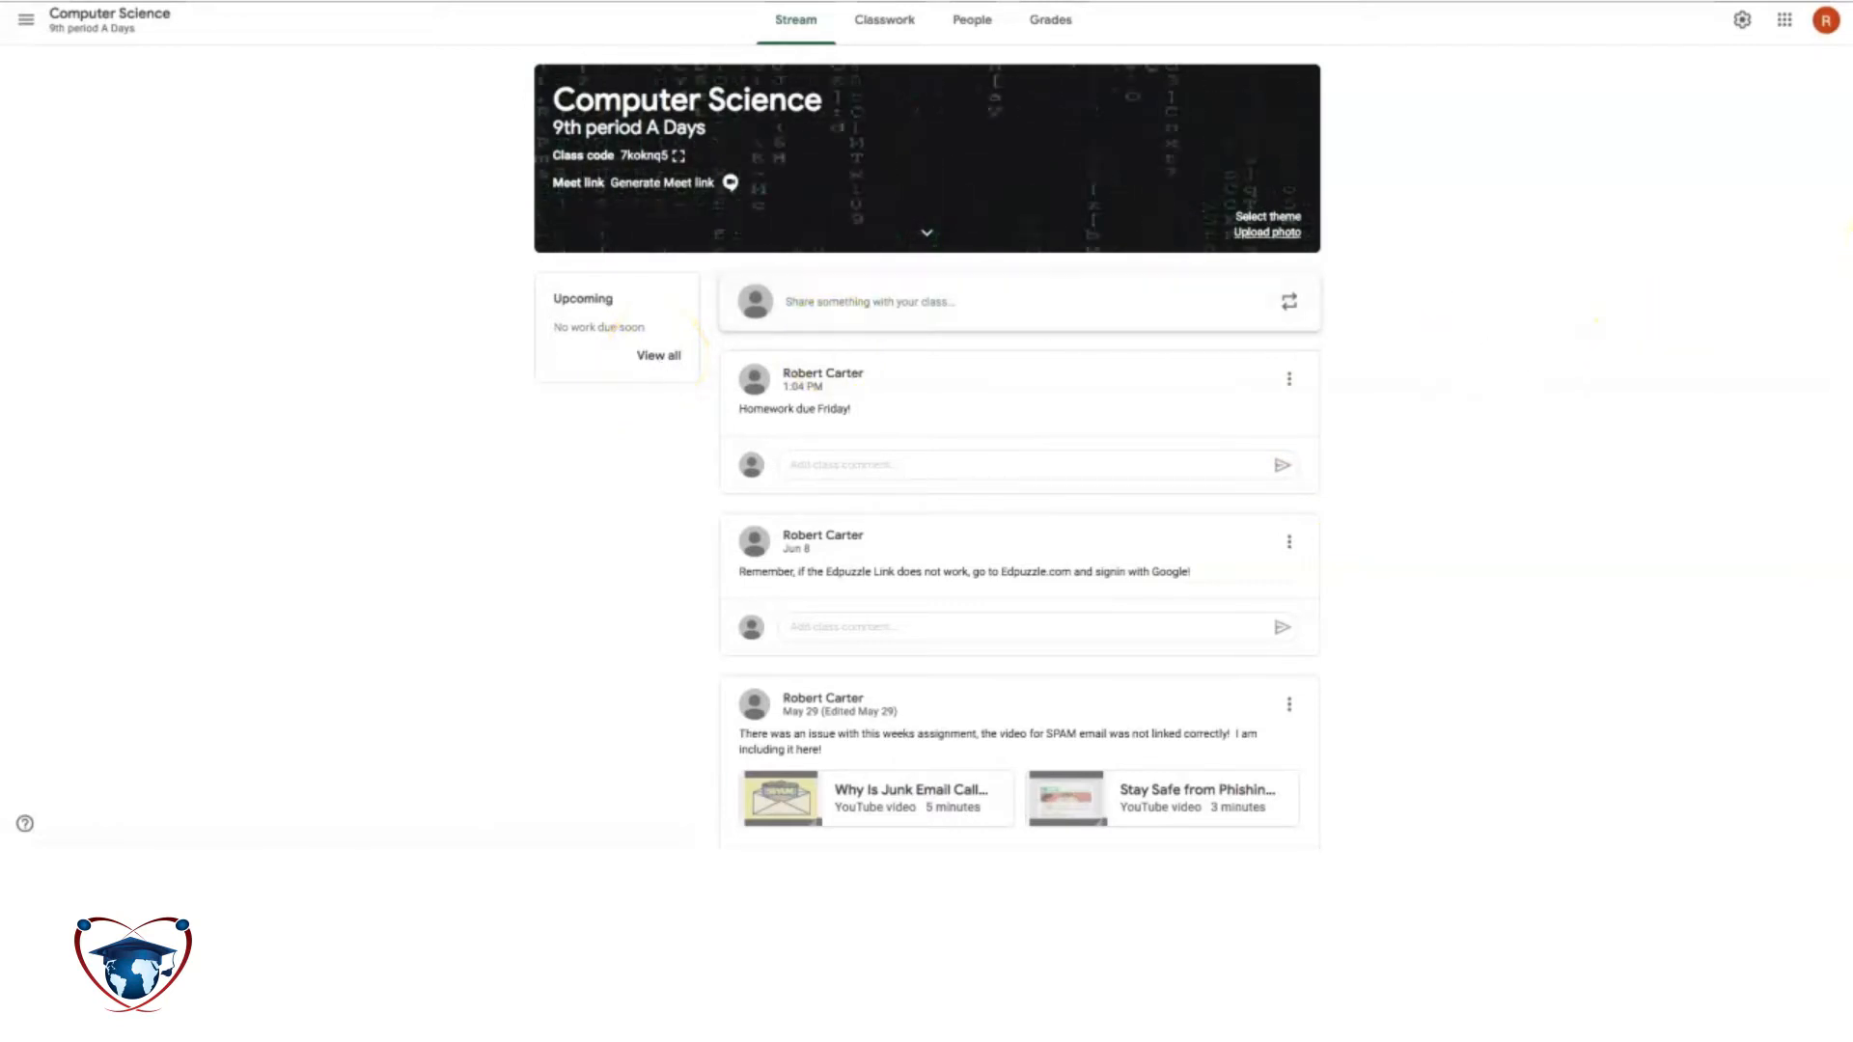
Step: Change the Computer Science class theme to the General gallery image with medals and a rolled diploma
left_click(1267, 231)
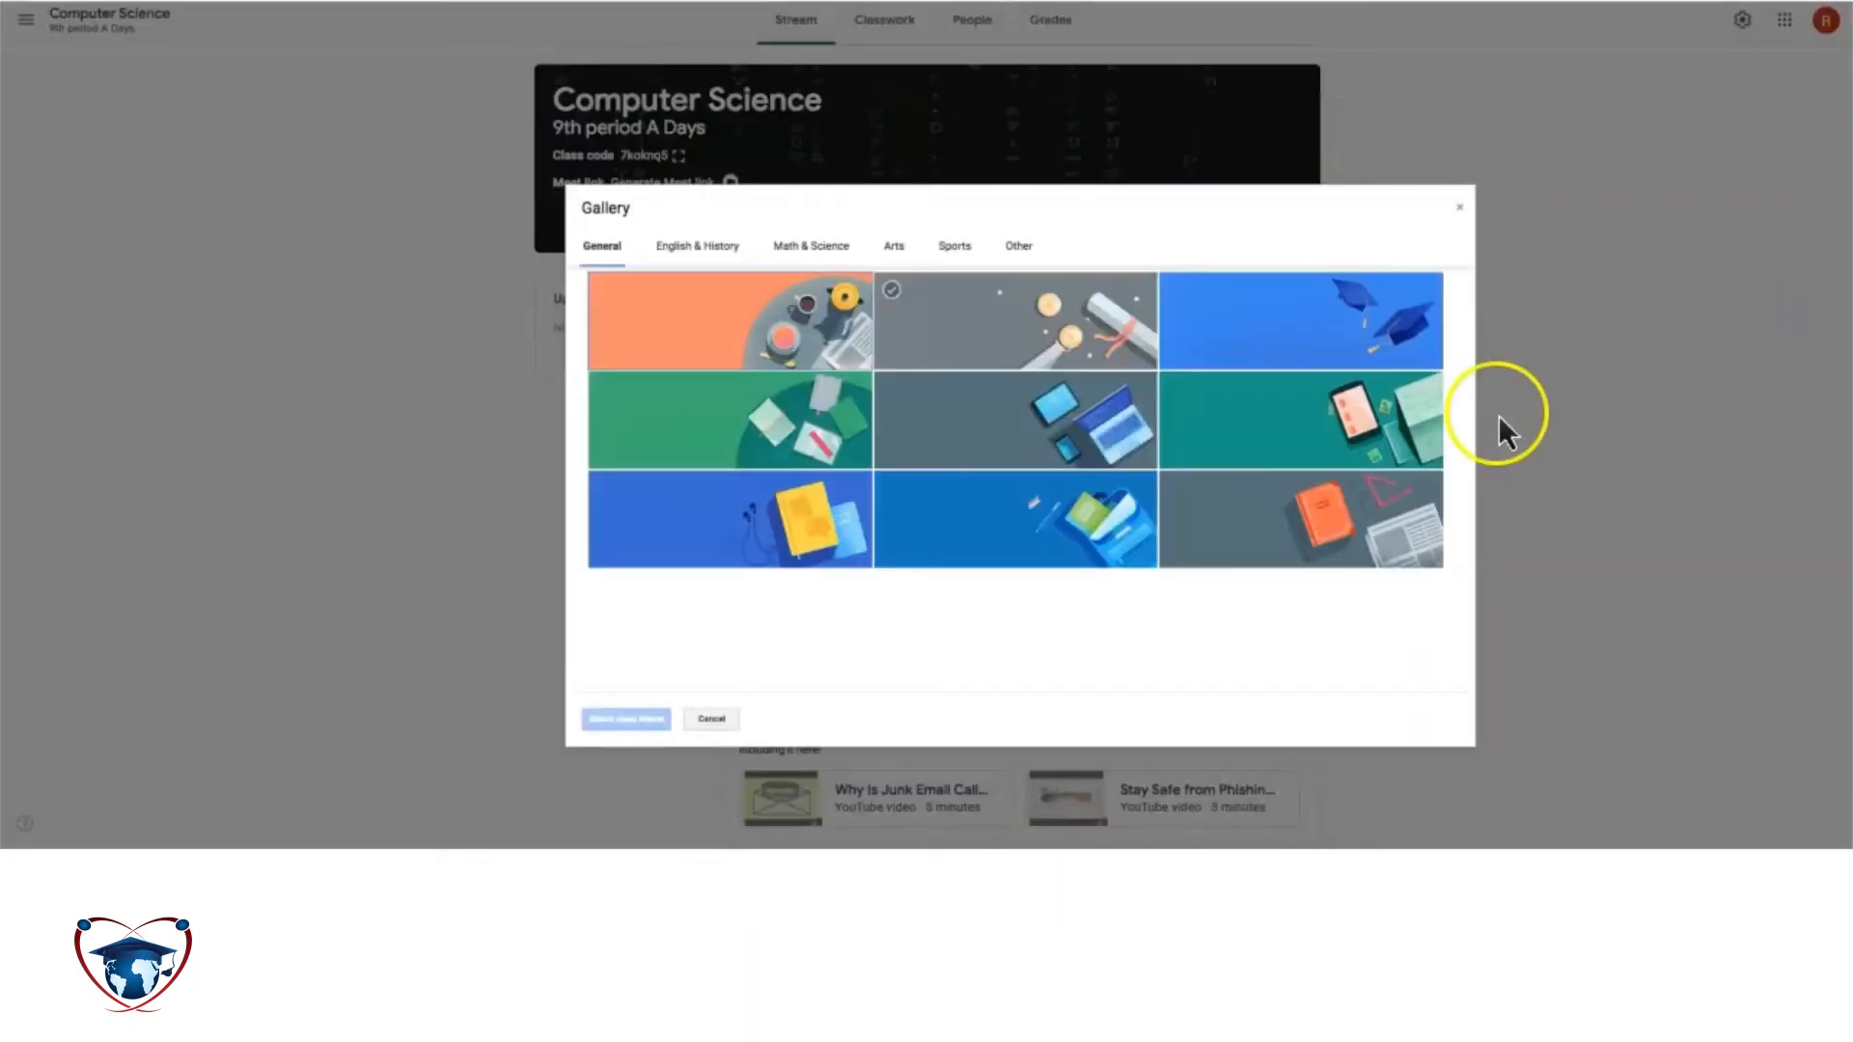
left_click(1042, 314)
left_click(625, 719)
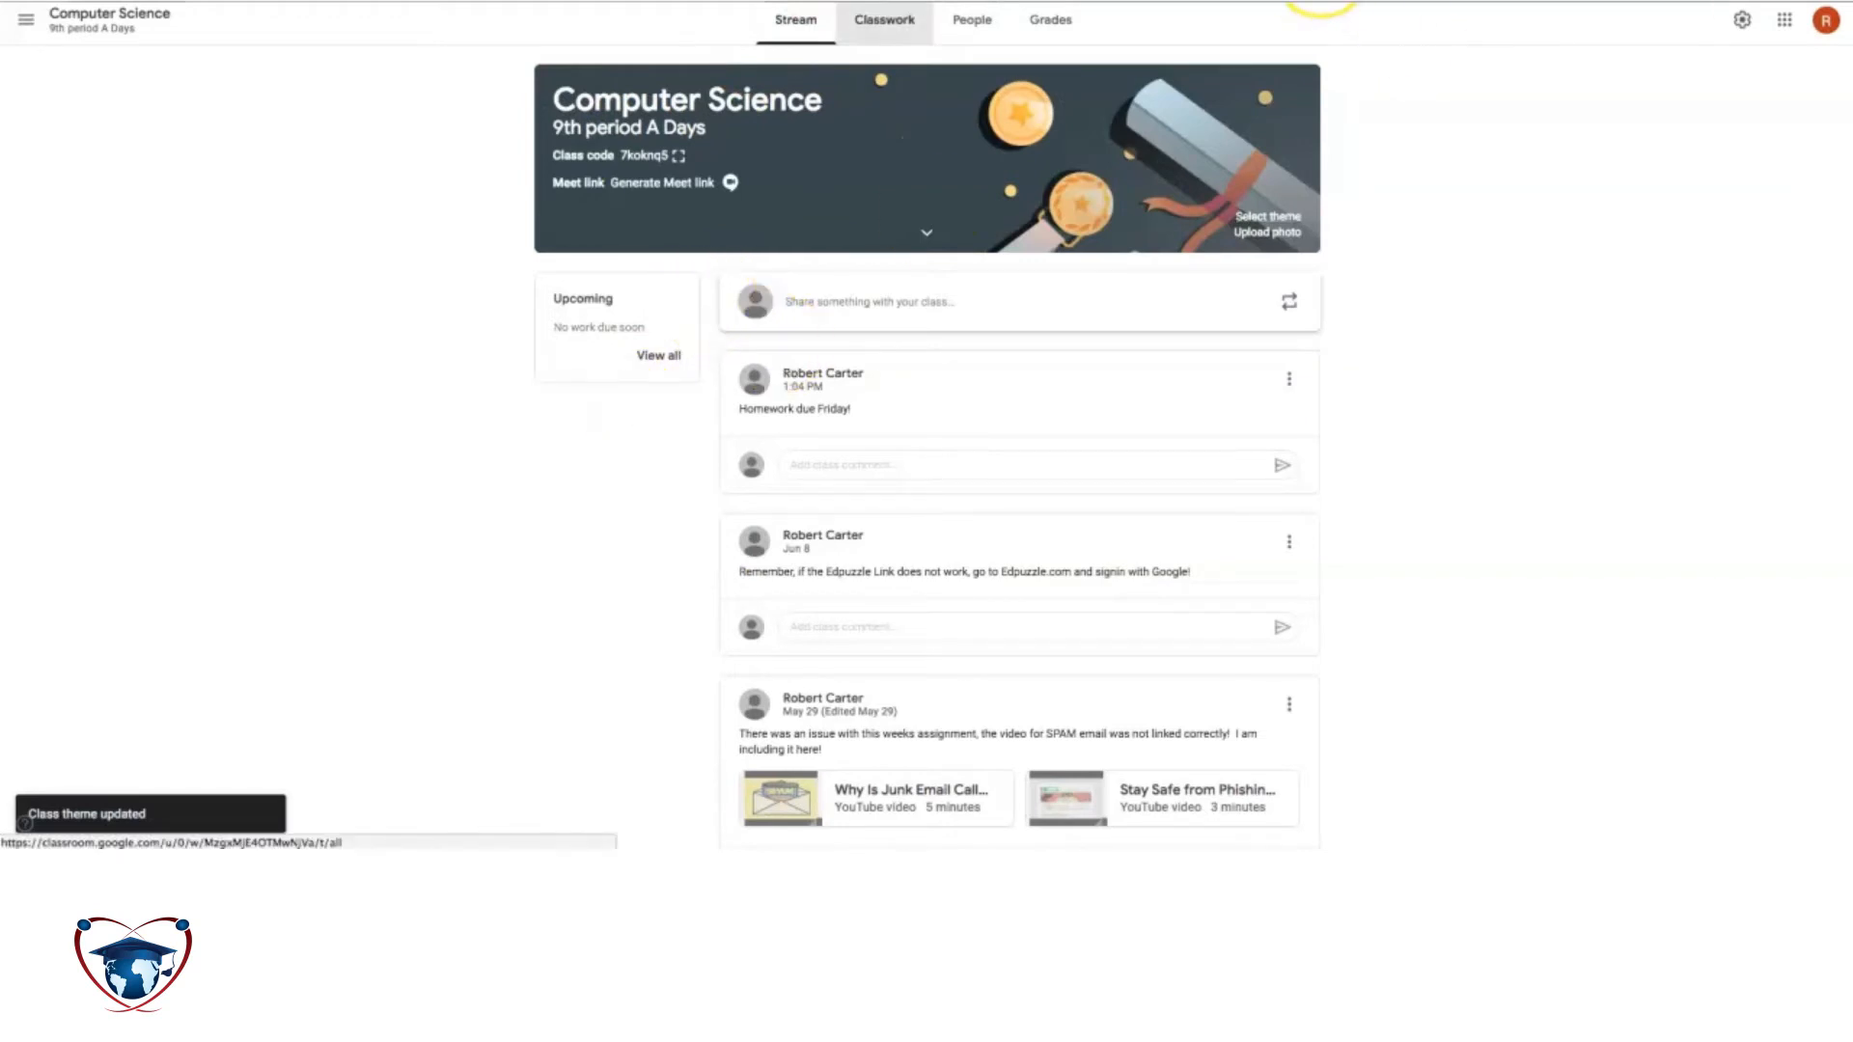
Step: Look through the Computer Science classwork by topic, including CS Film Study, Distance Learning Work and Agenda & BellRingers, and return to all topics
left_click(885, 19)
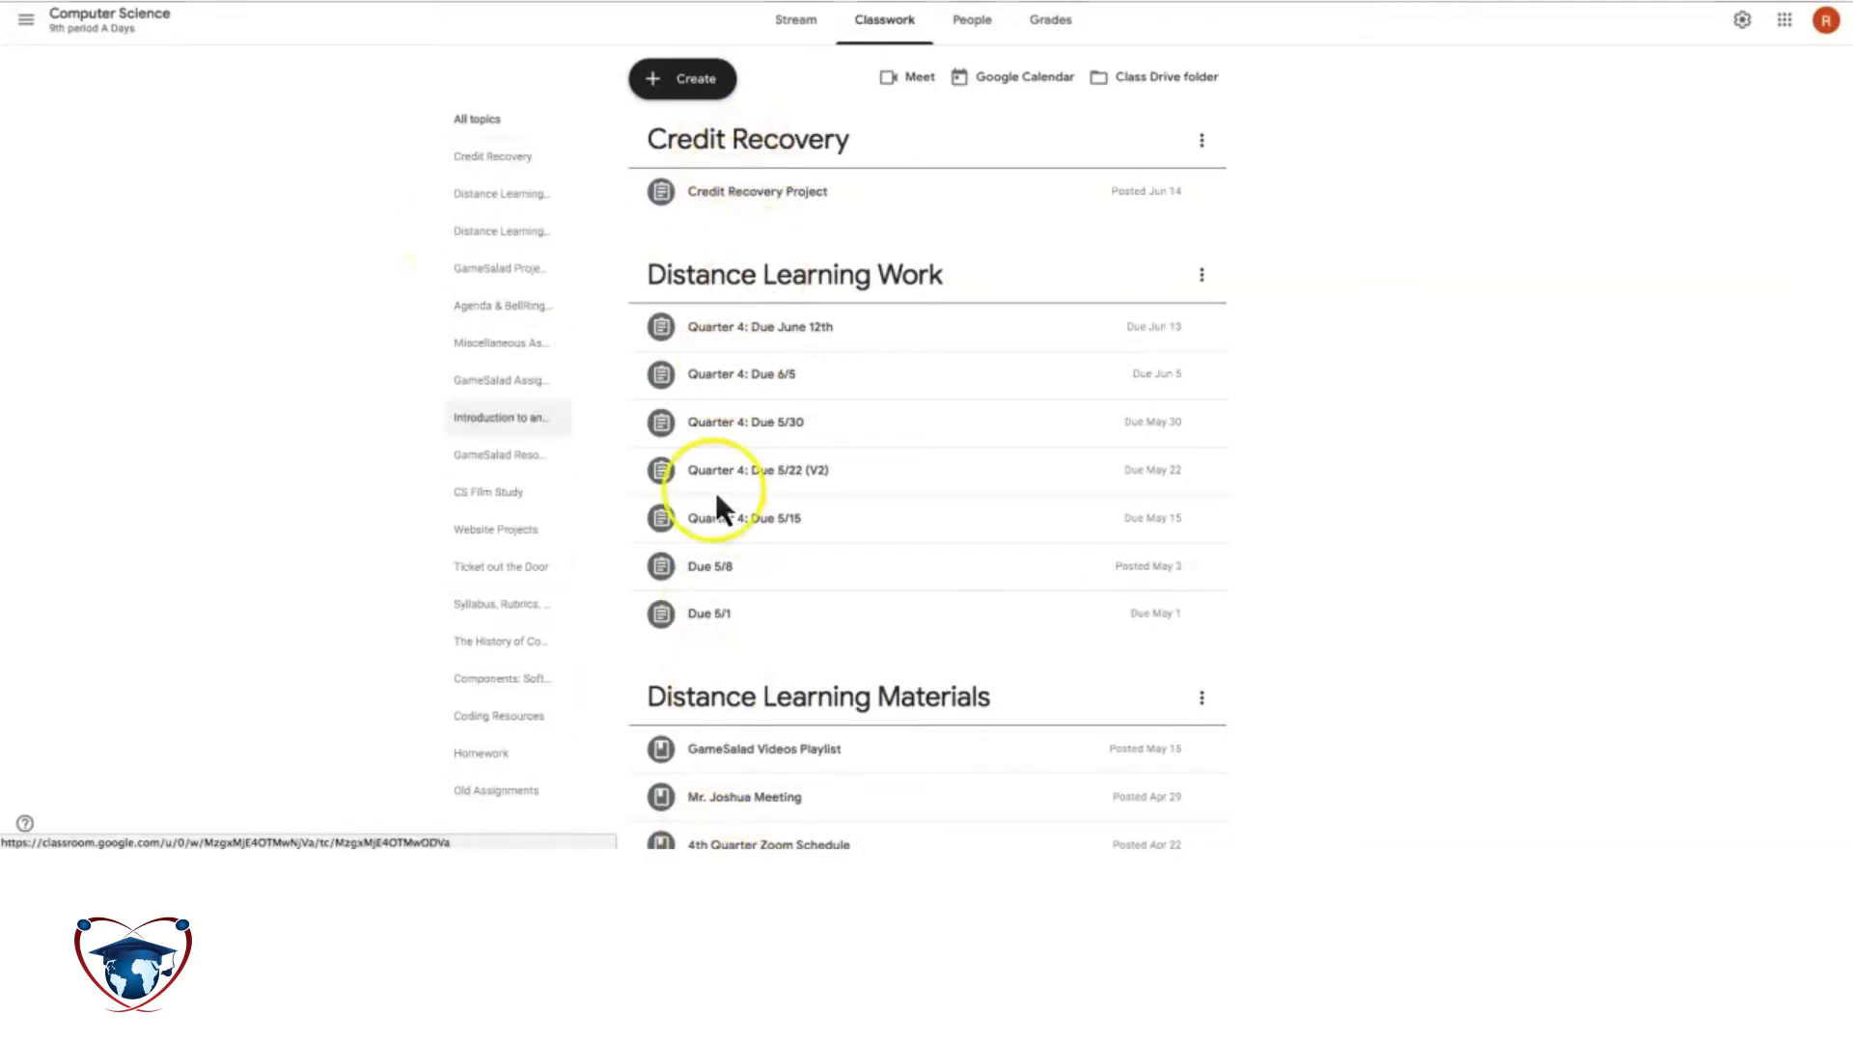
left_click(489, 492)
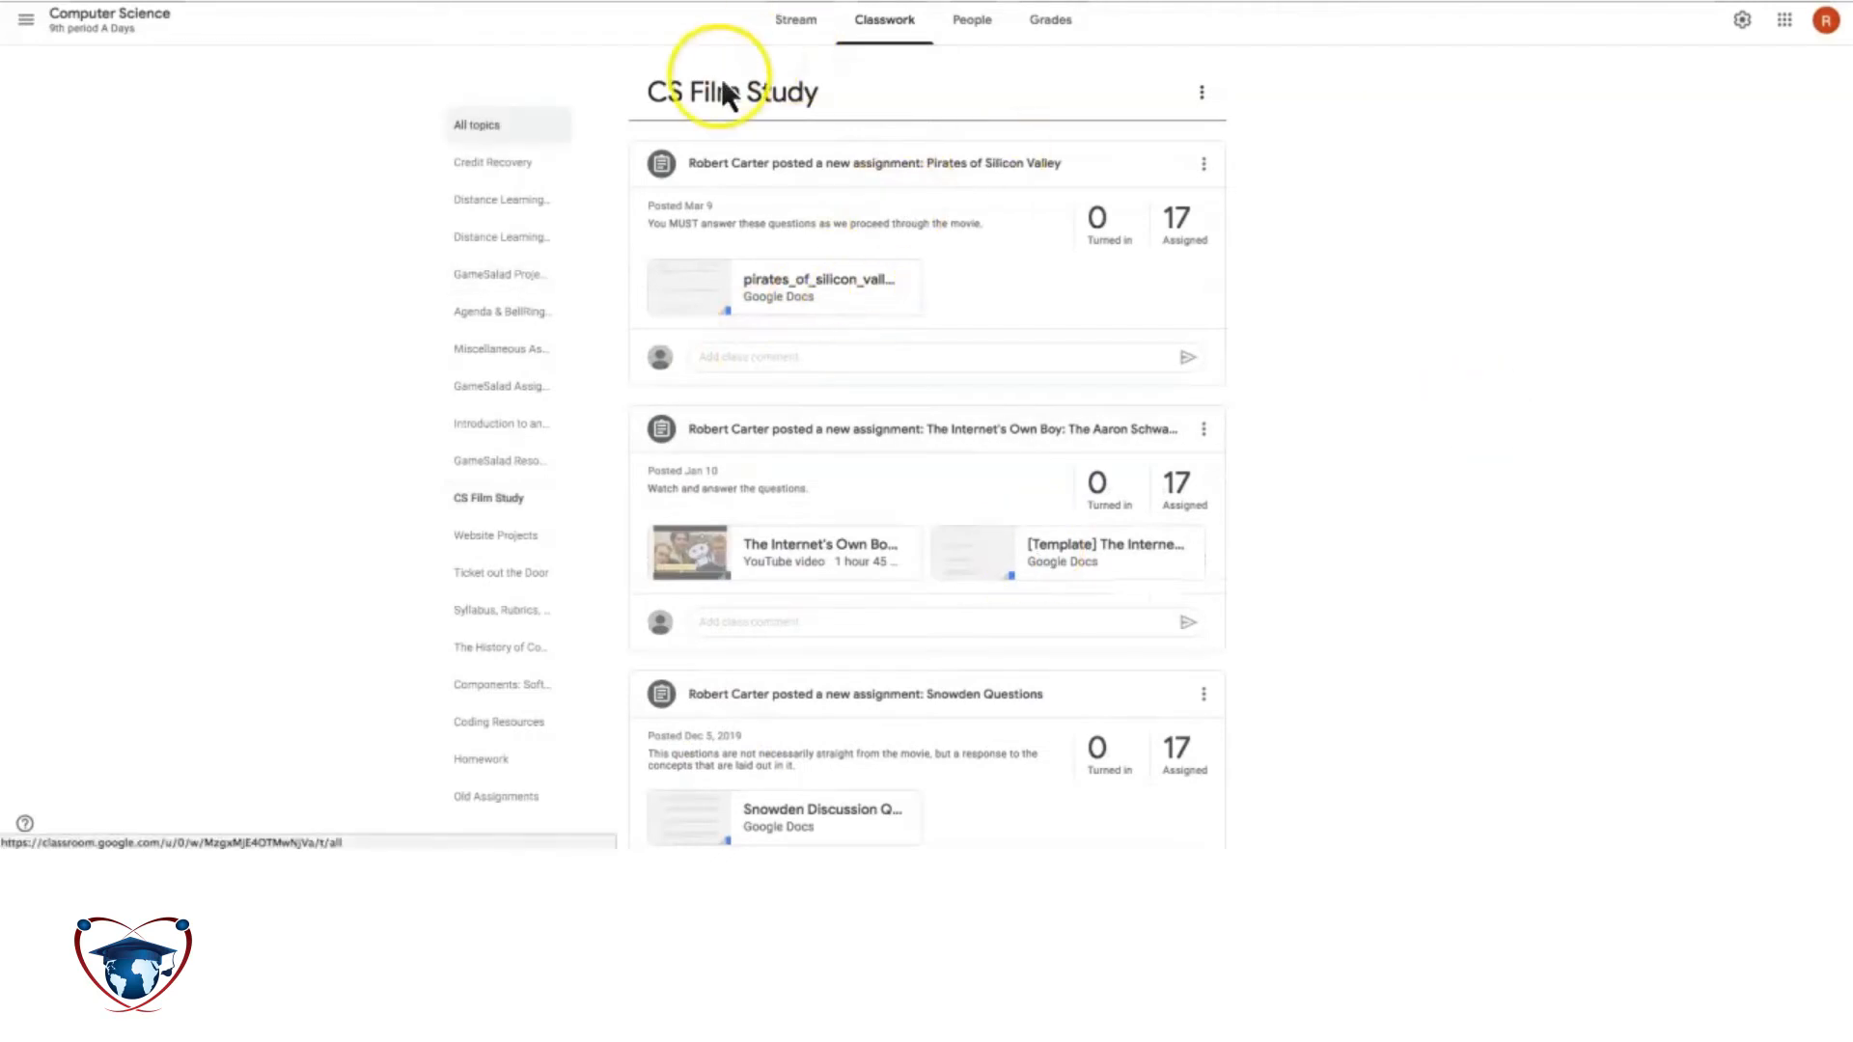
left_click(477, 124)
left_click(502, 194)
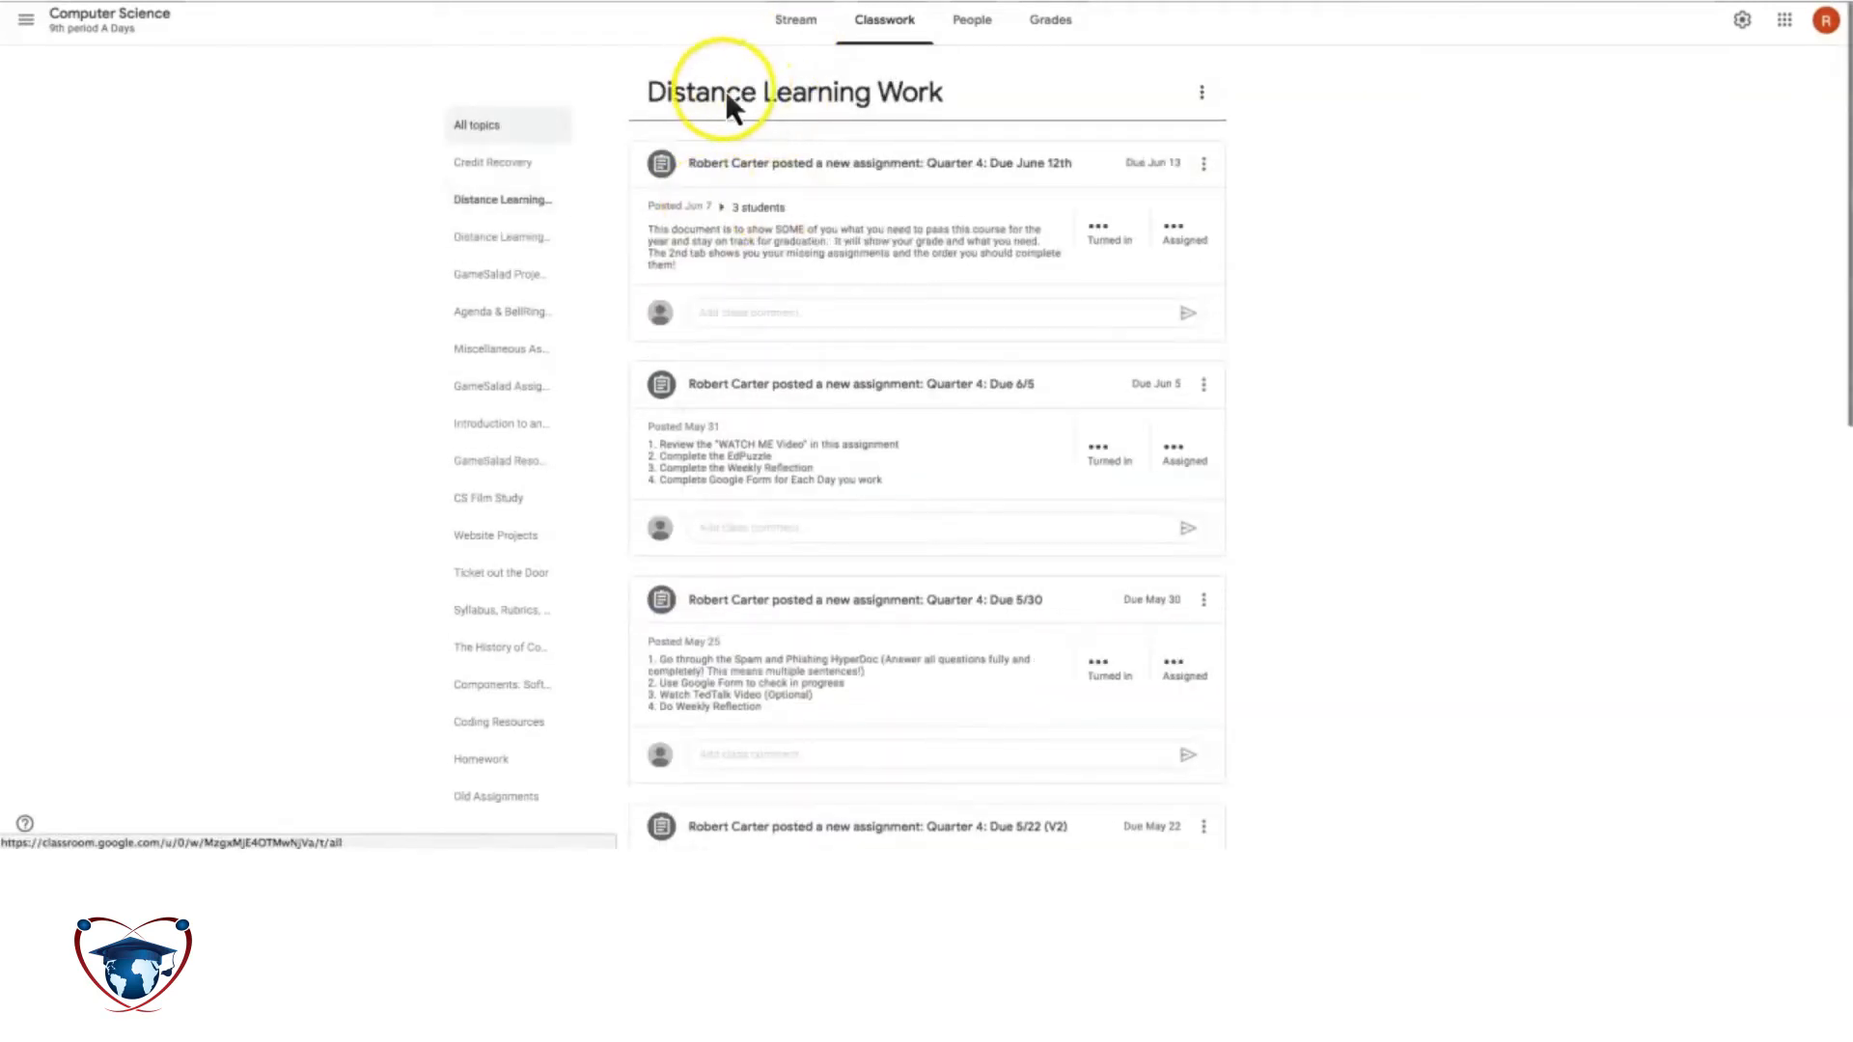
left_click(477, 120)
left_click(500, 306)
left_click(477, 120)
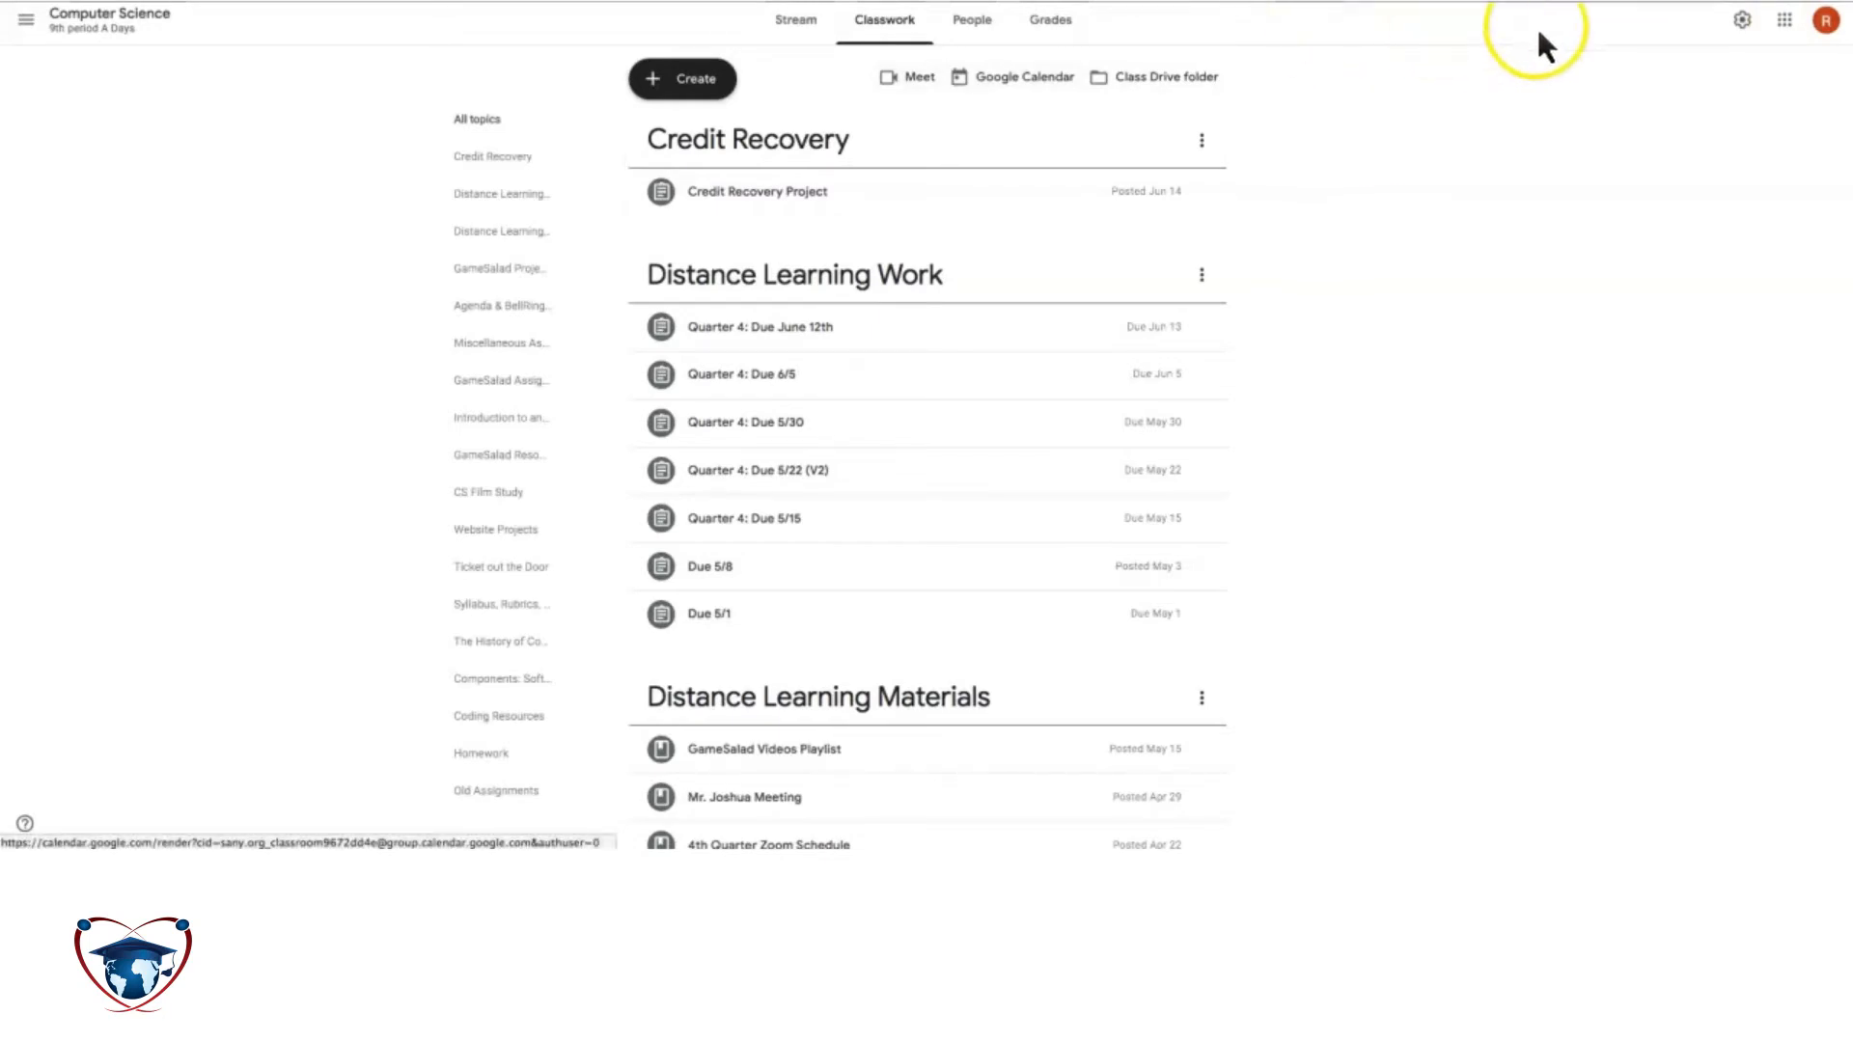
scroll(1494, 24, "down", 1)
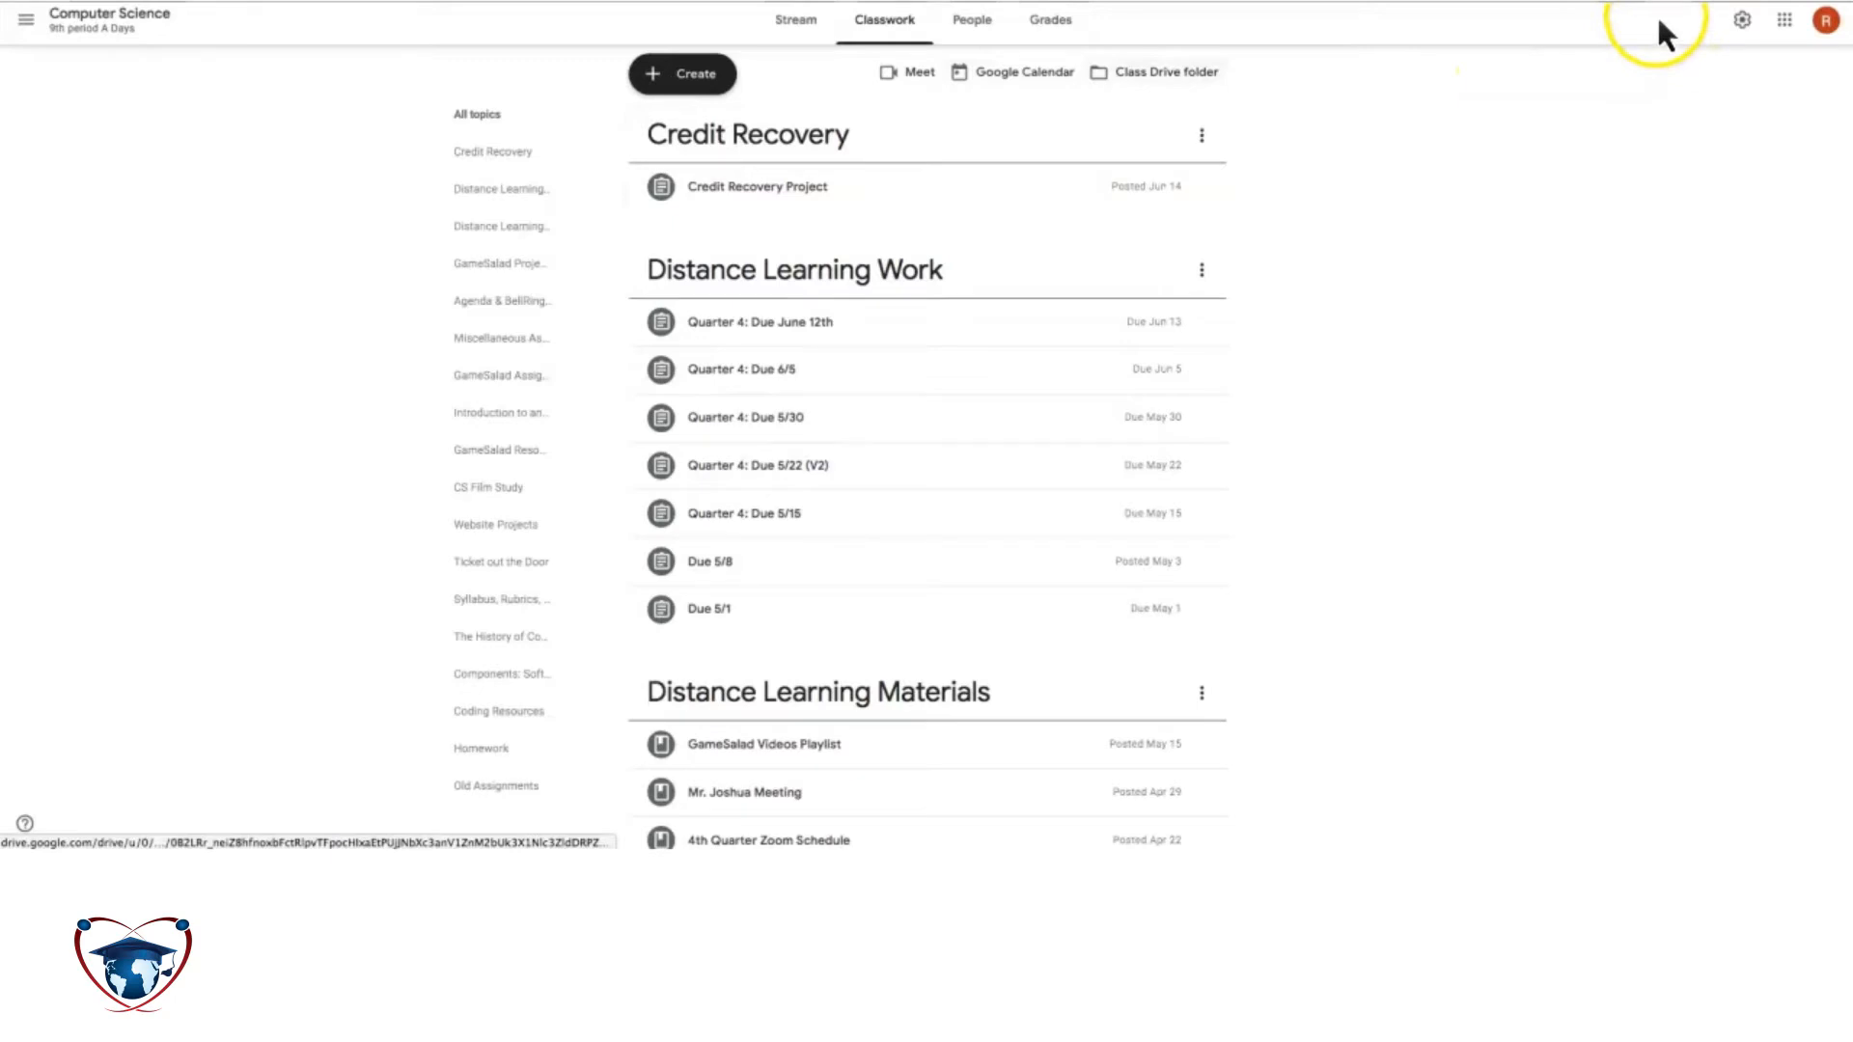
scroll(1535, 222, "down", 1)
scroll(1428, 184, "up", 1)
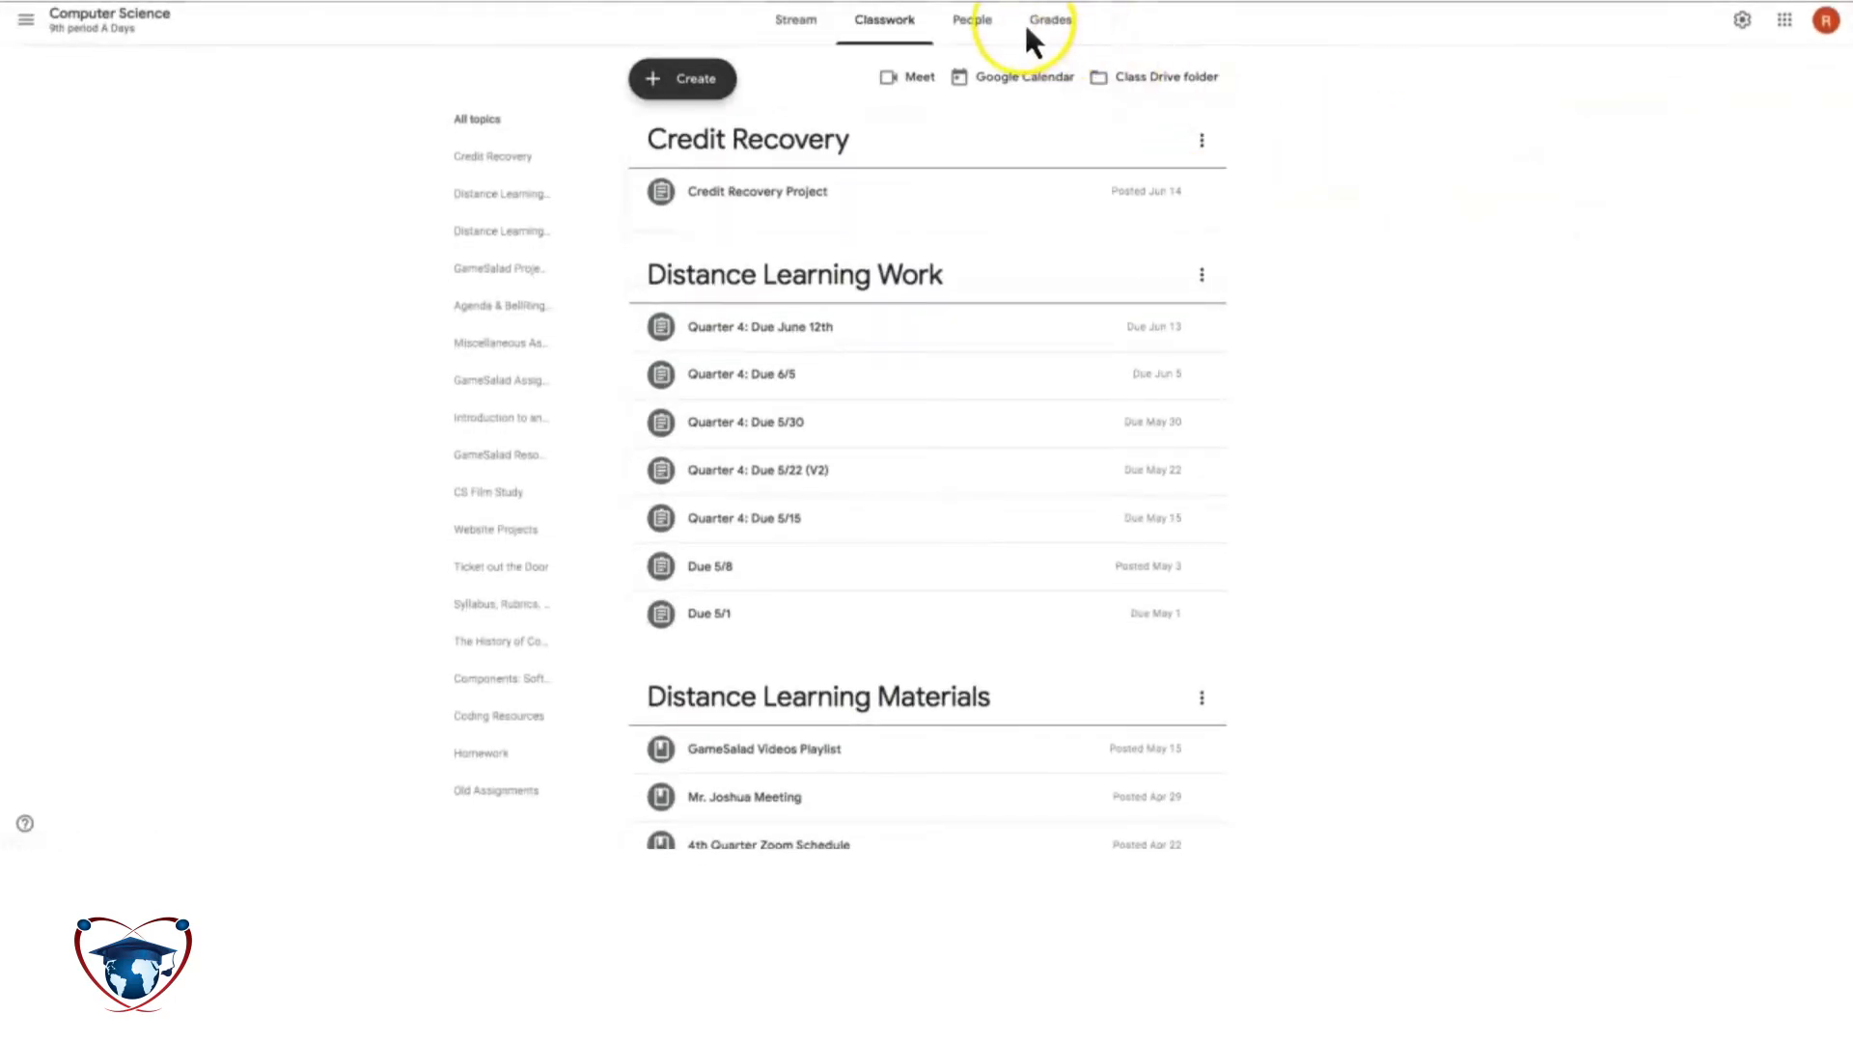
Step: Create a new assignment in the classwork titled "Test Lesson"
key("Return")
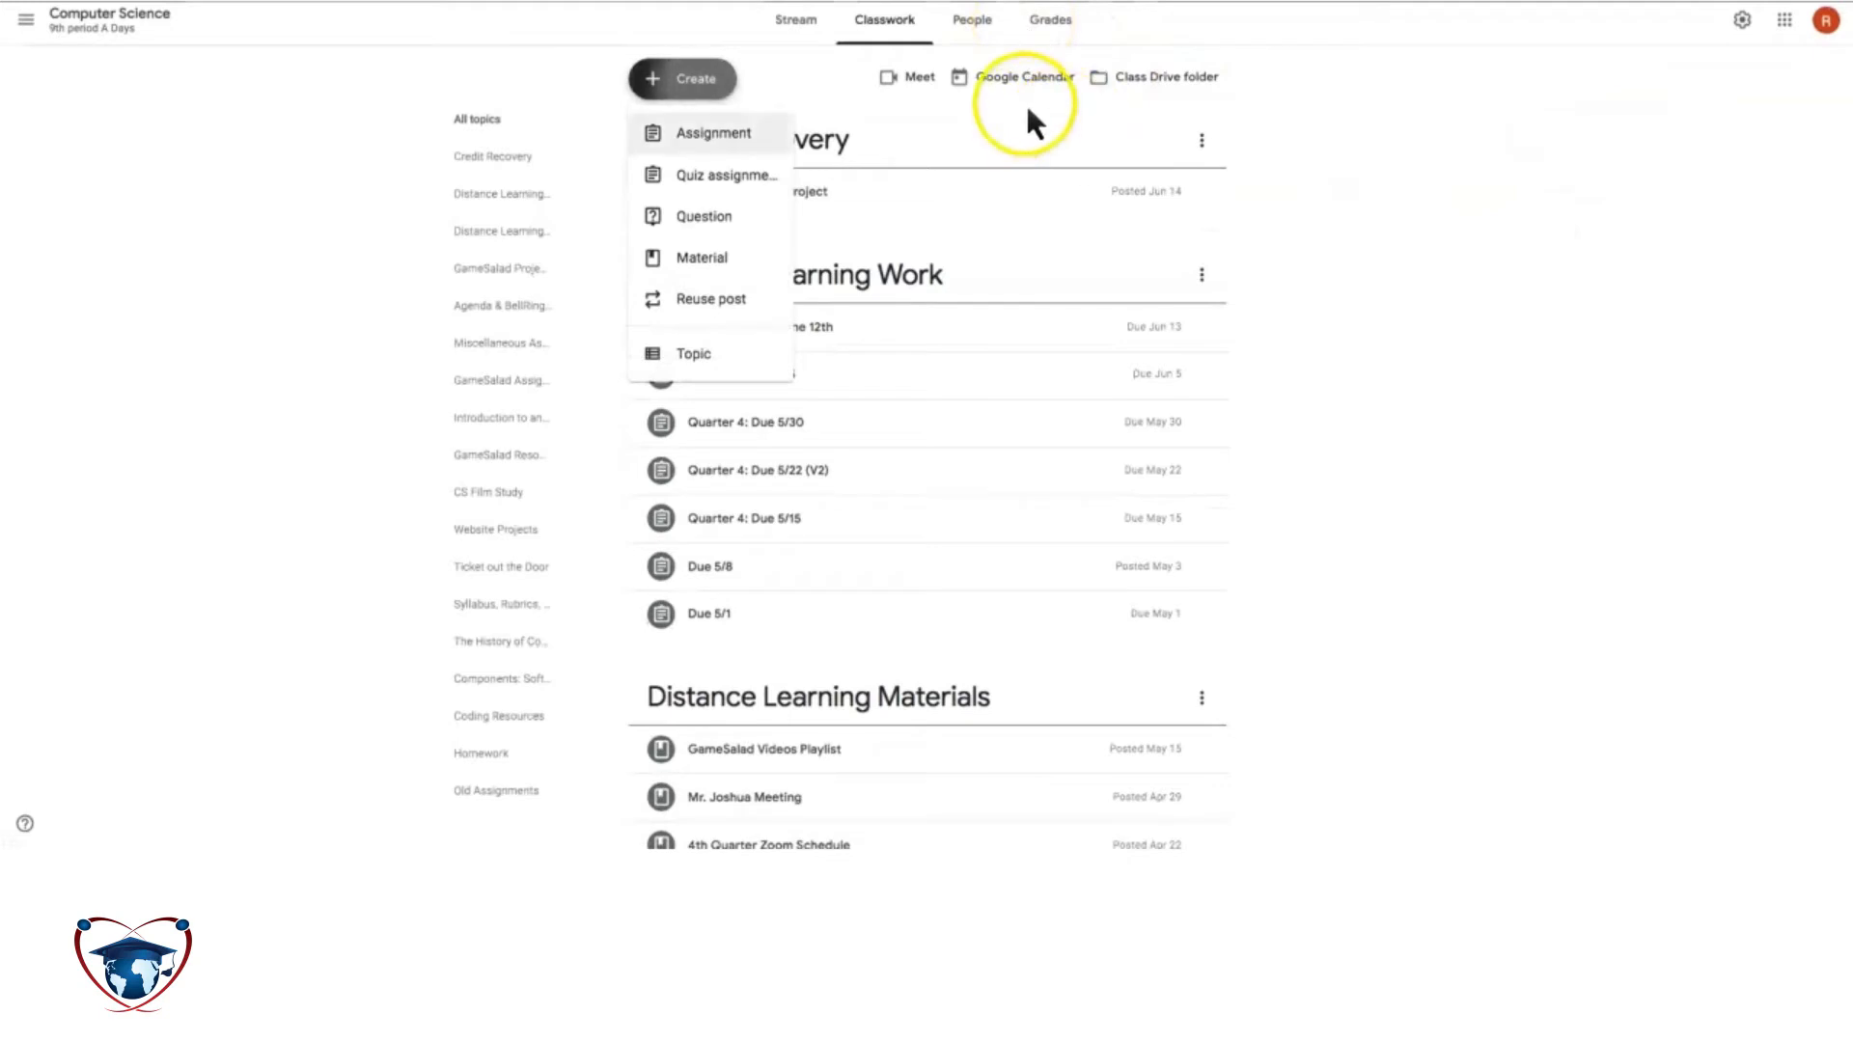
key("Return")
left_click(734, 56)
type("Test Lesson")
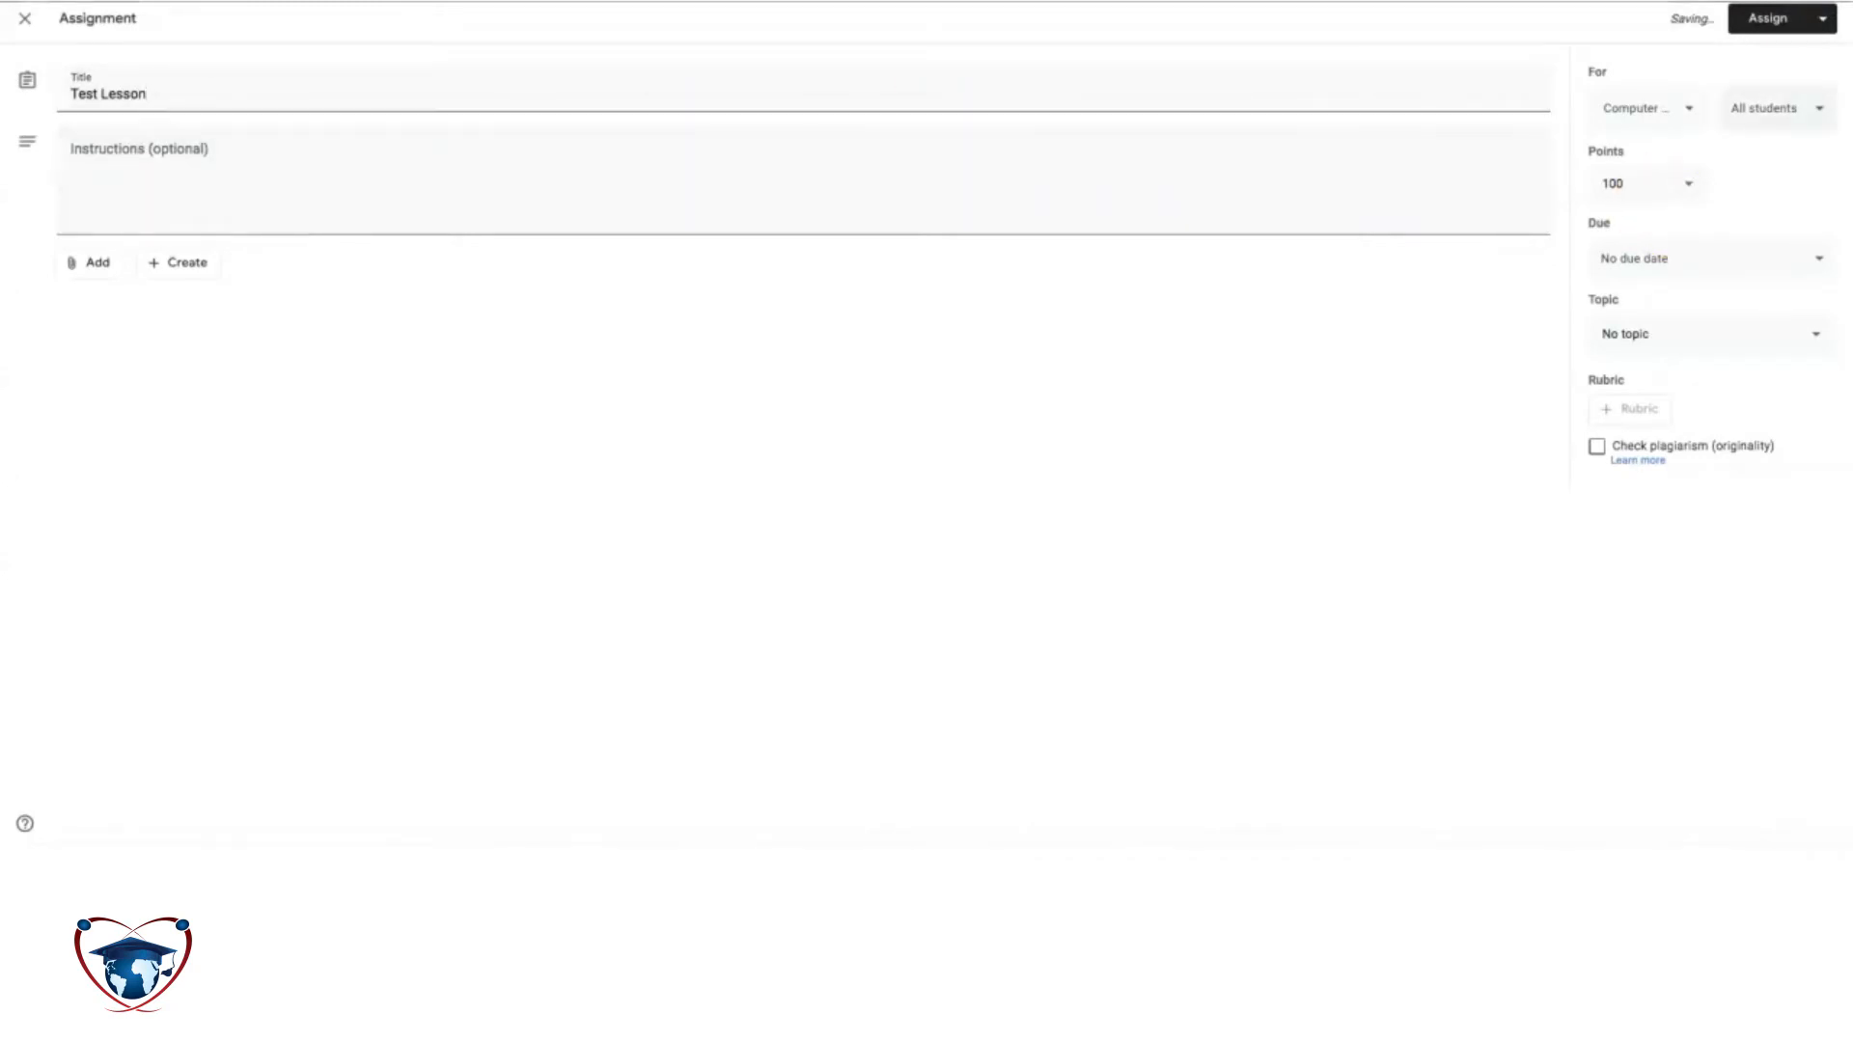
Step: Keep the assignment for all students, set its due date to Aug 25, 2020, and file it under the Coding Resources topic
left_click(1774, 108)
left_click(1636, 569)
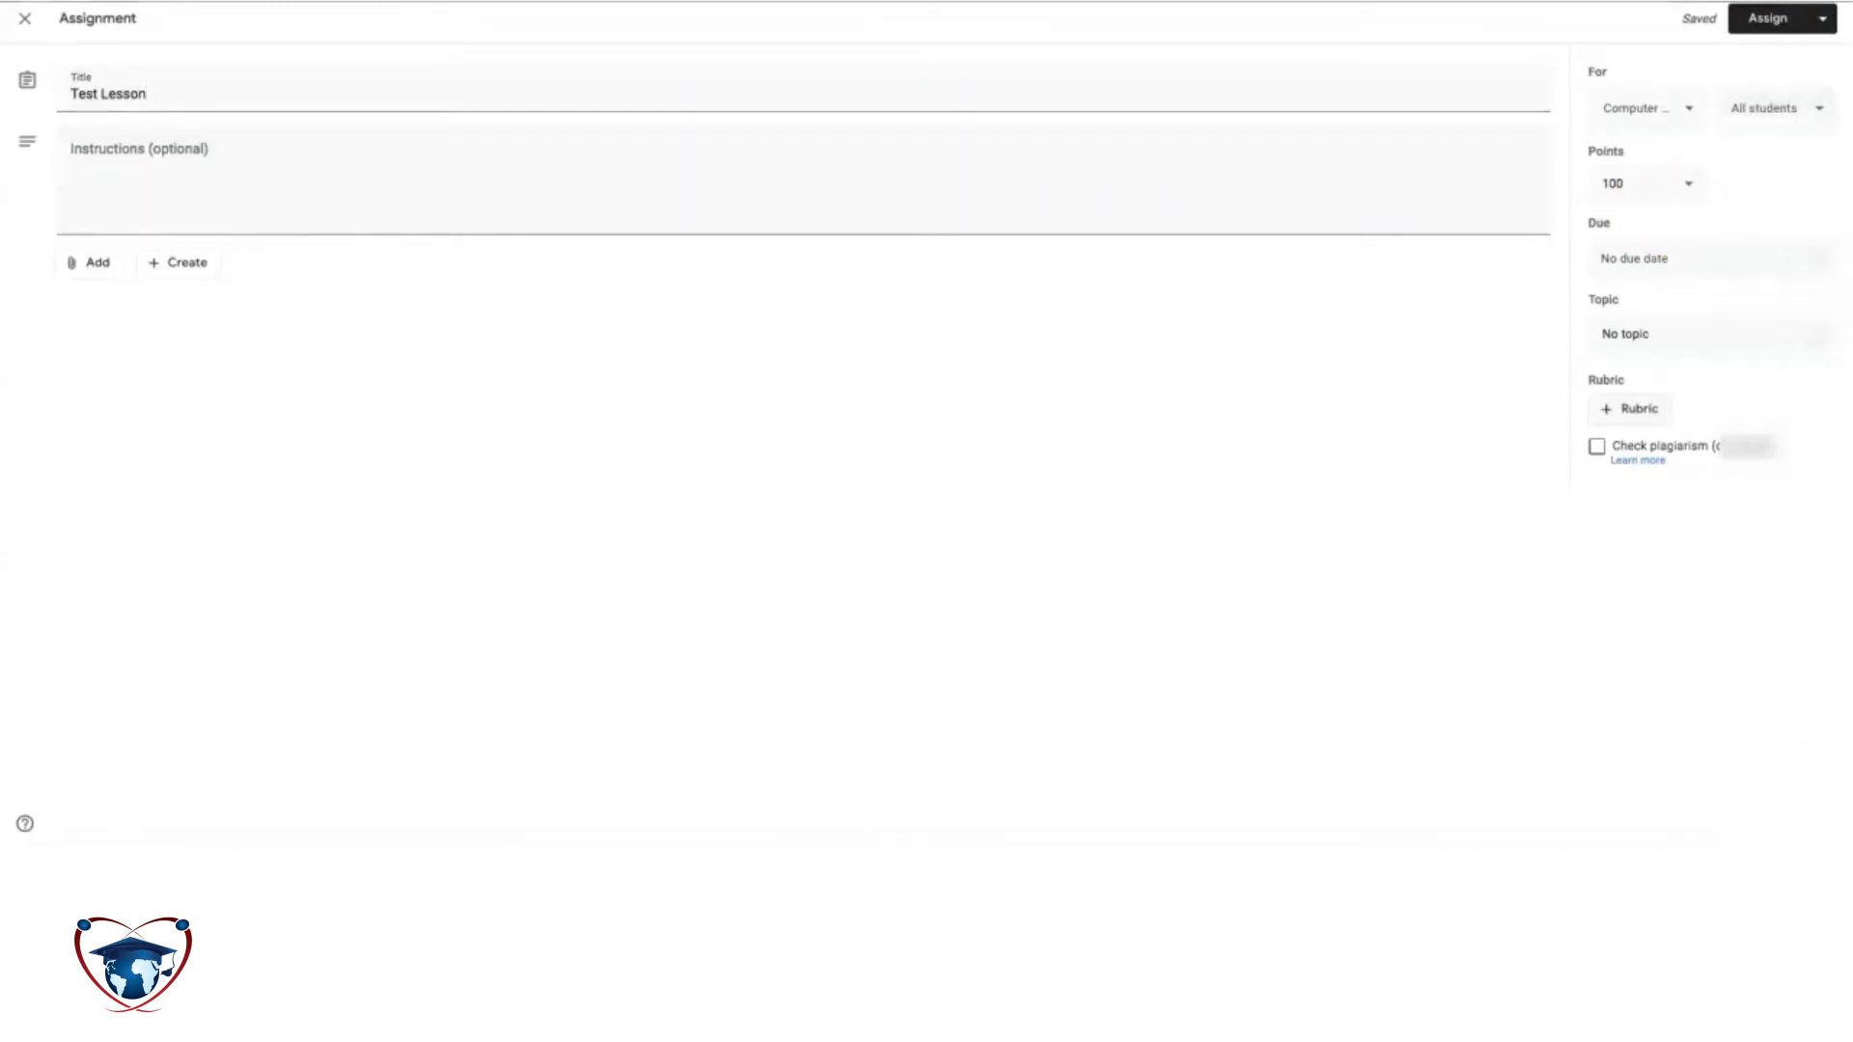
left_click(1675, 258)
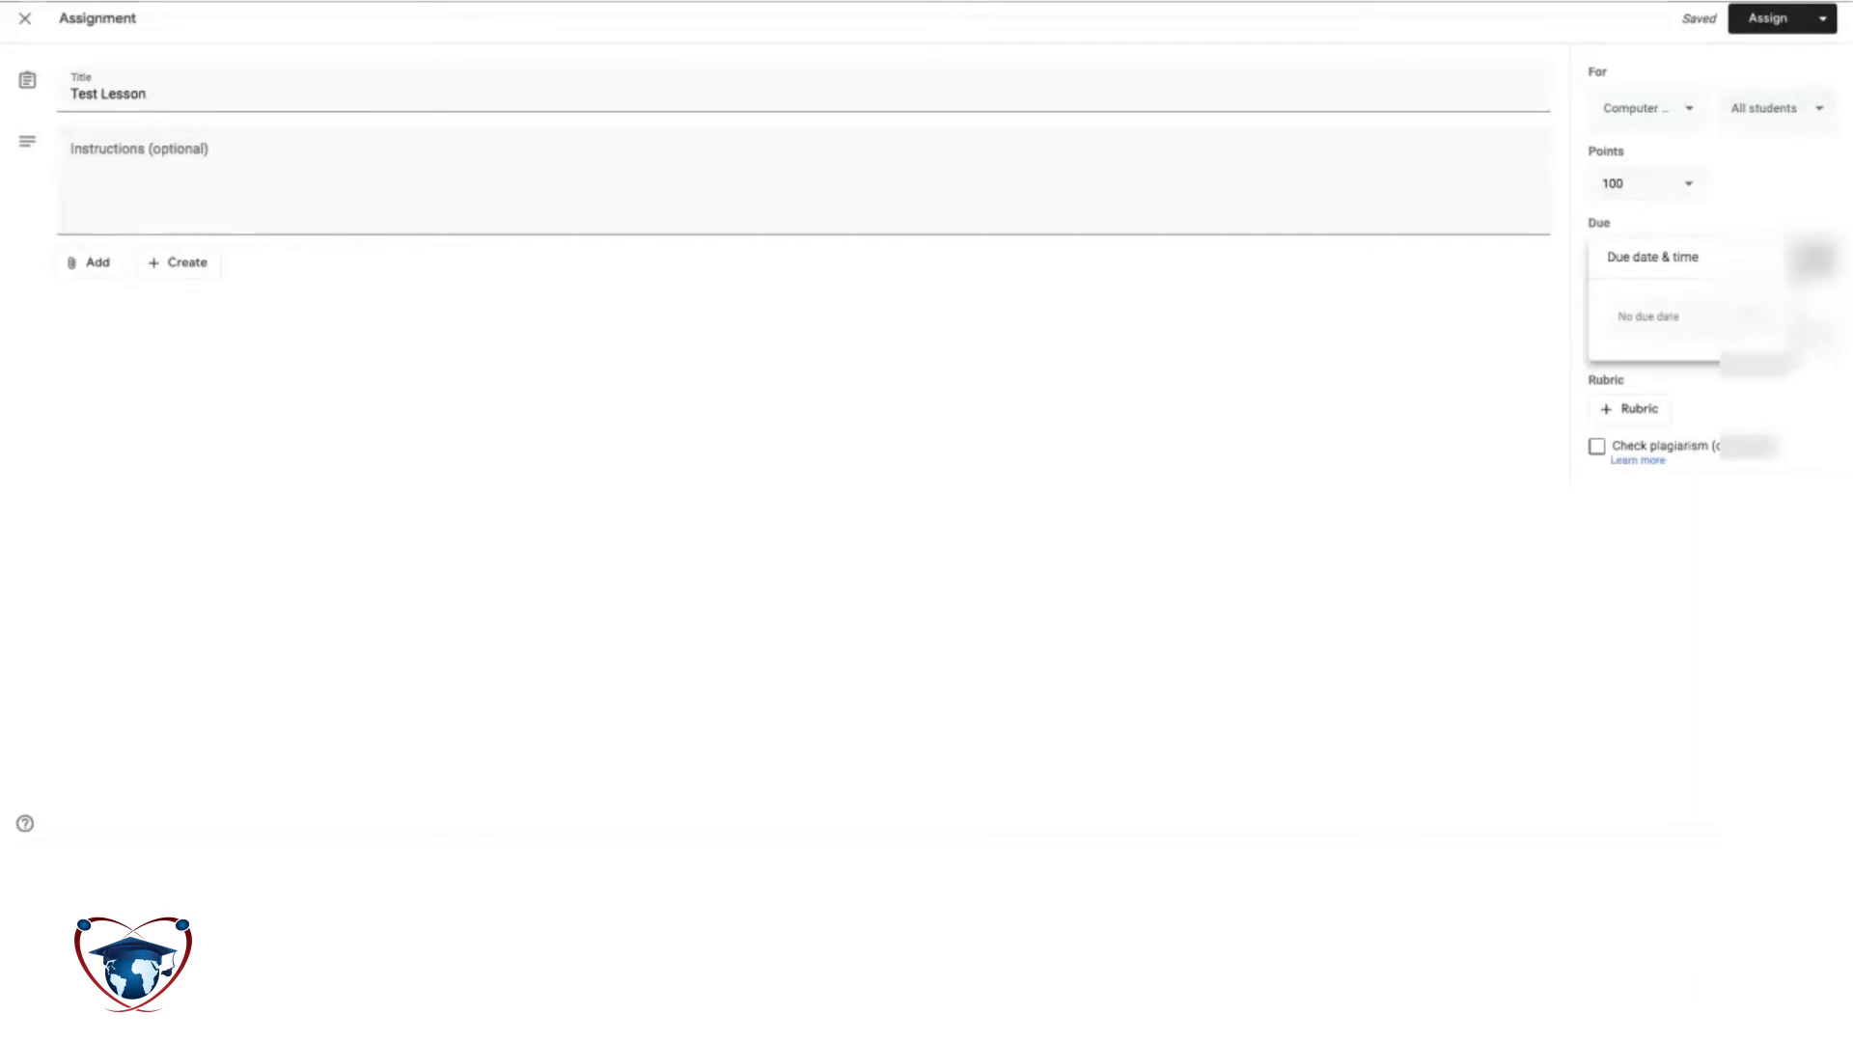
left_click(1674, 317)
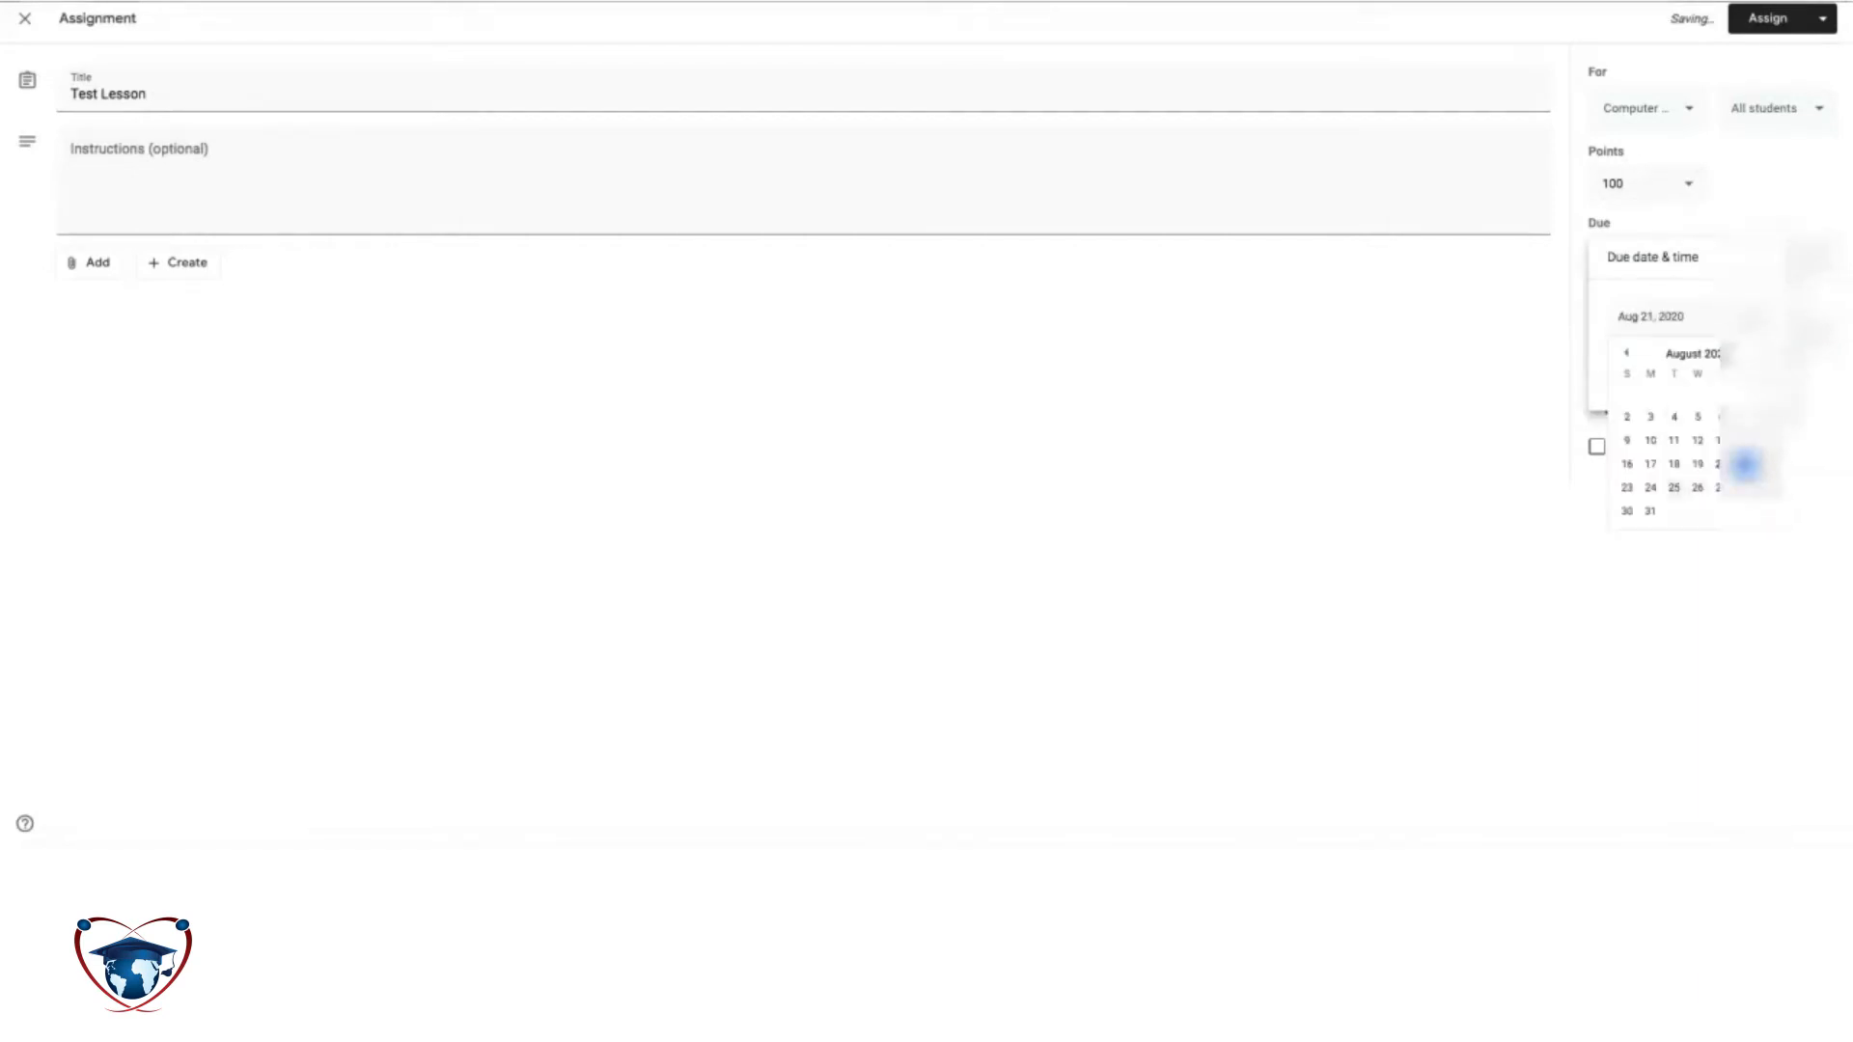
left_click(1675, 489)
left_click(1675, 502)
left_click(1704, 334)
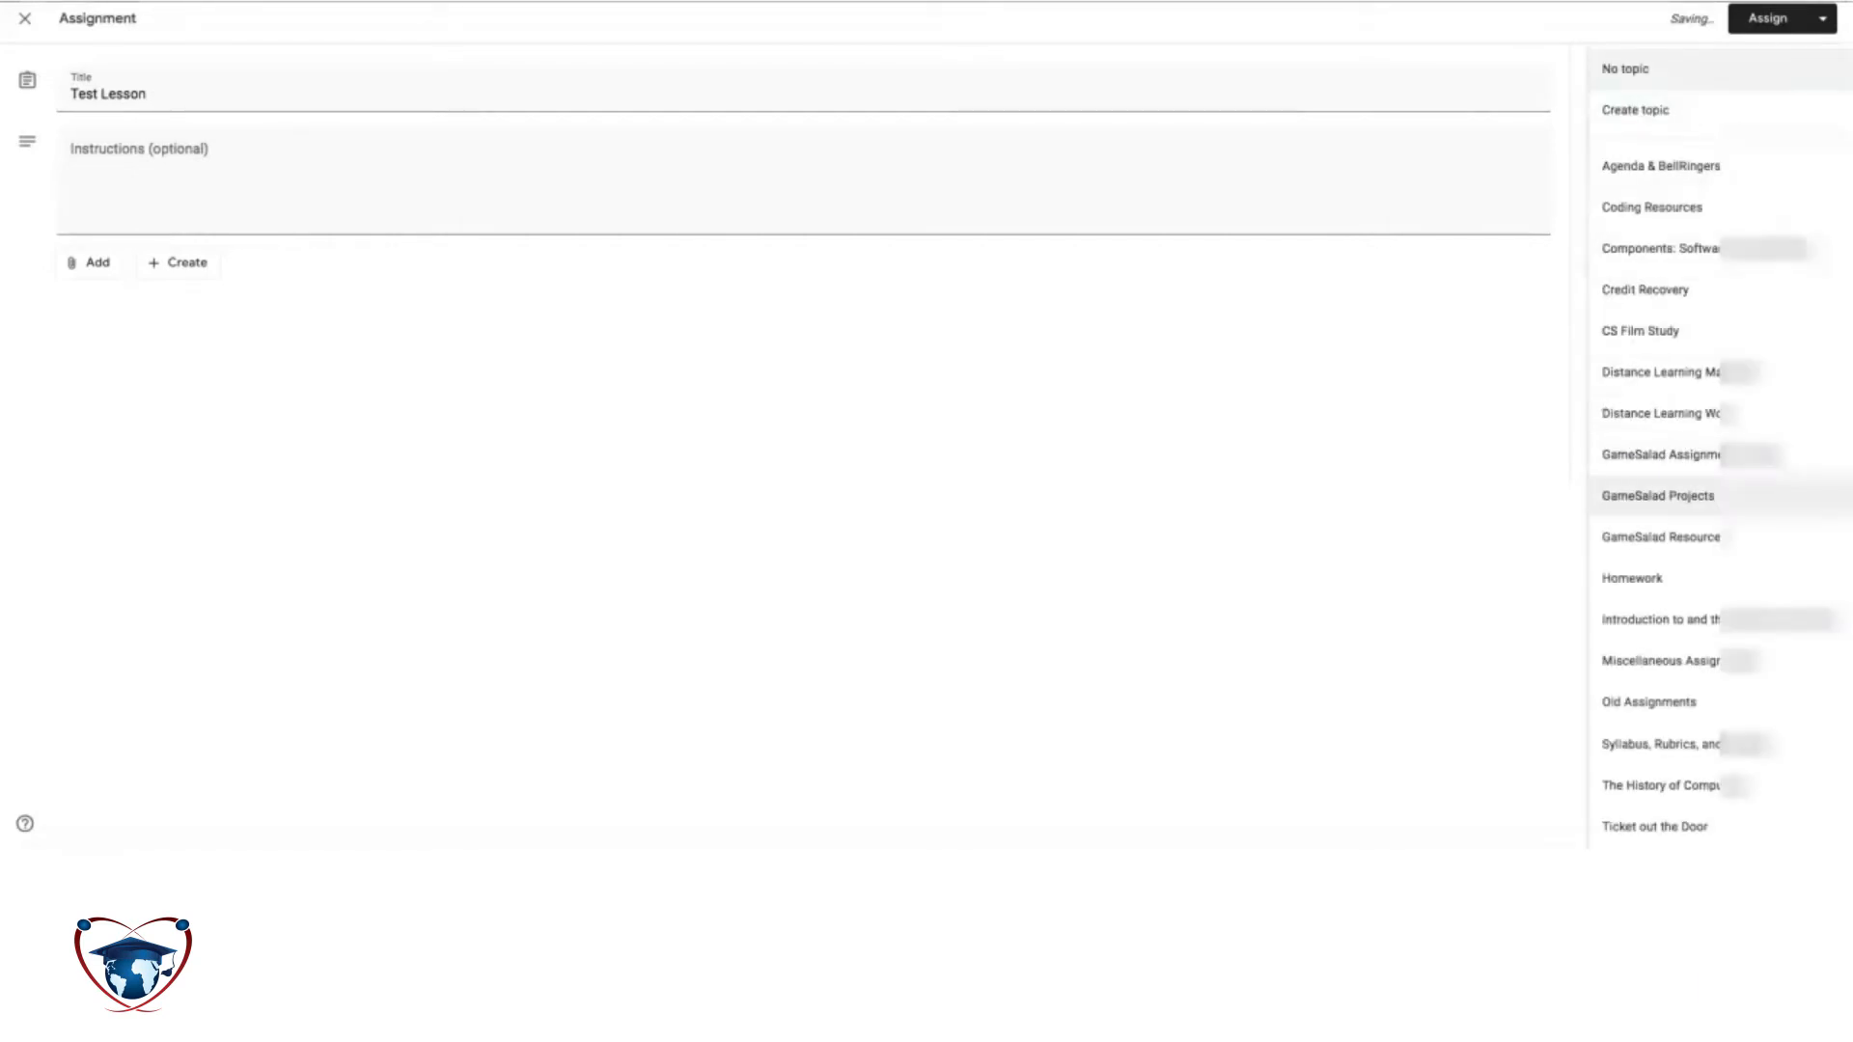
left_click(1652, 206)
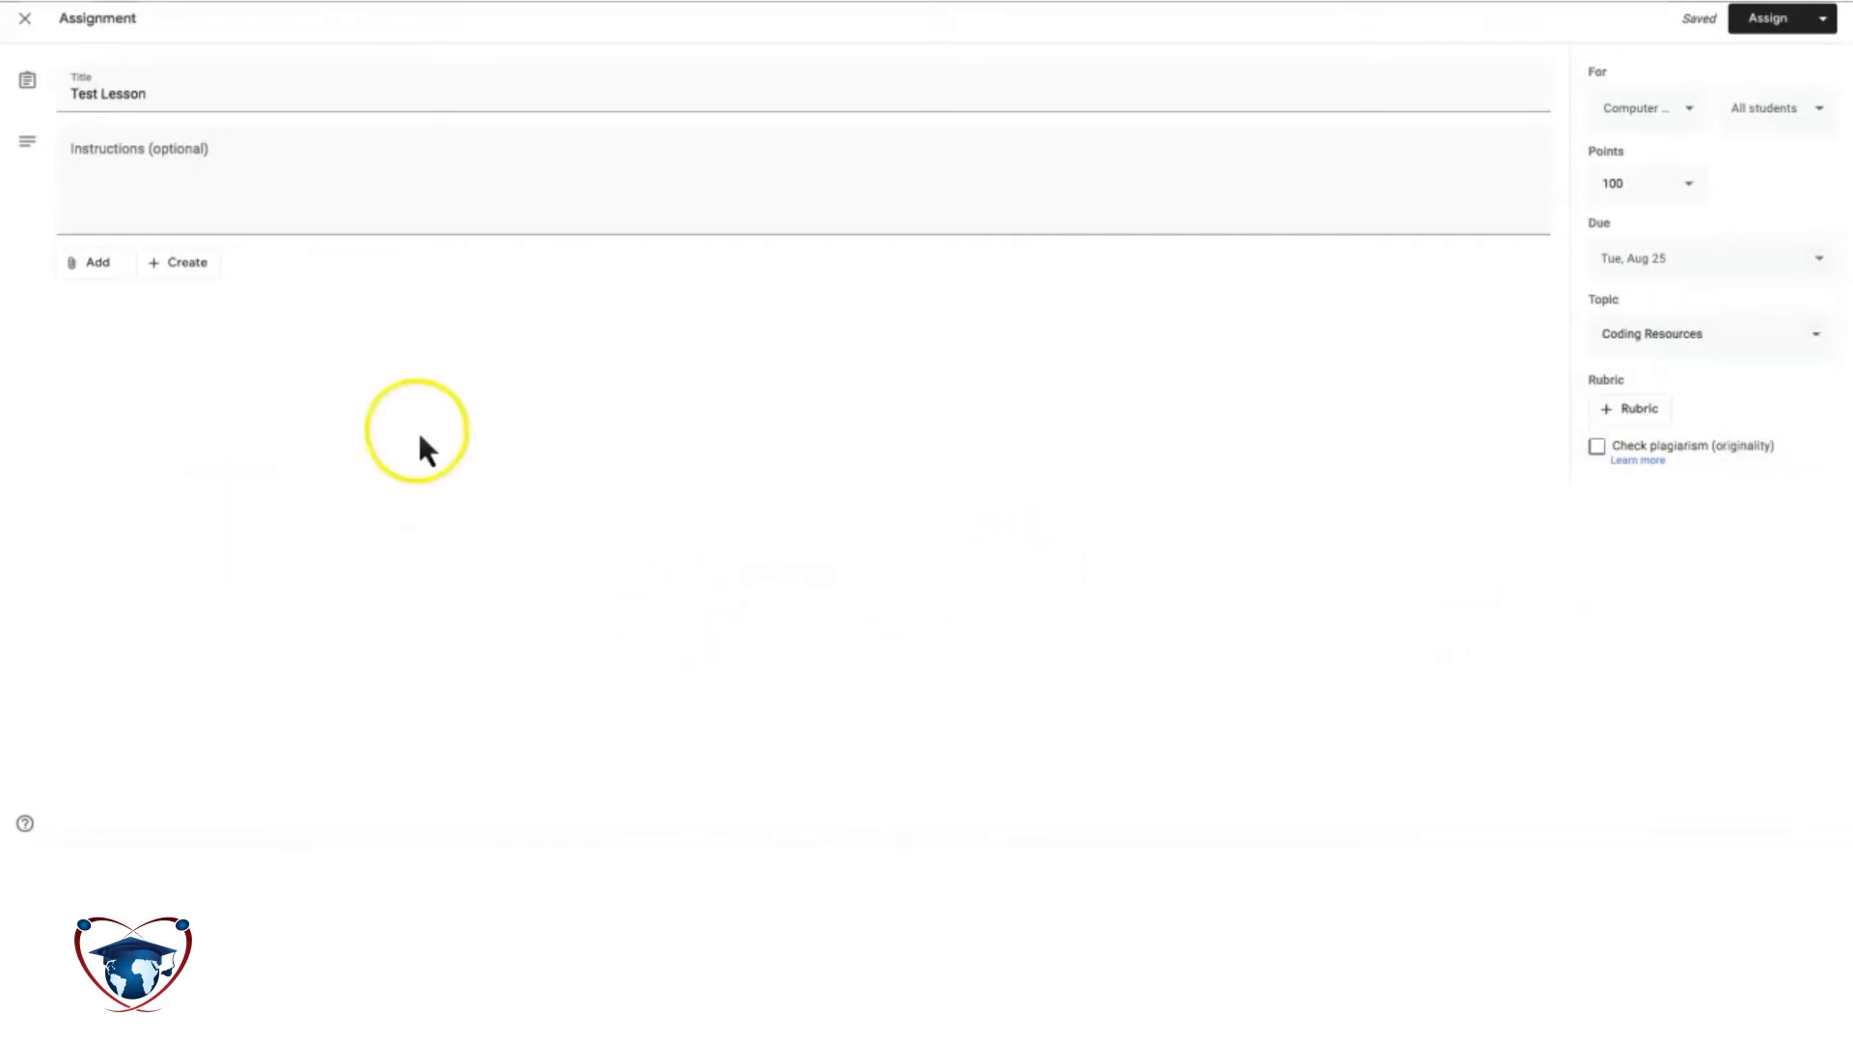
Step: Enter the assignment instructions "Check out this video and Document!"
left_click(265, 232)
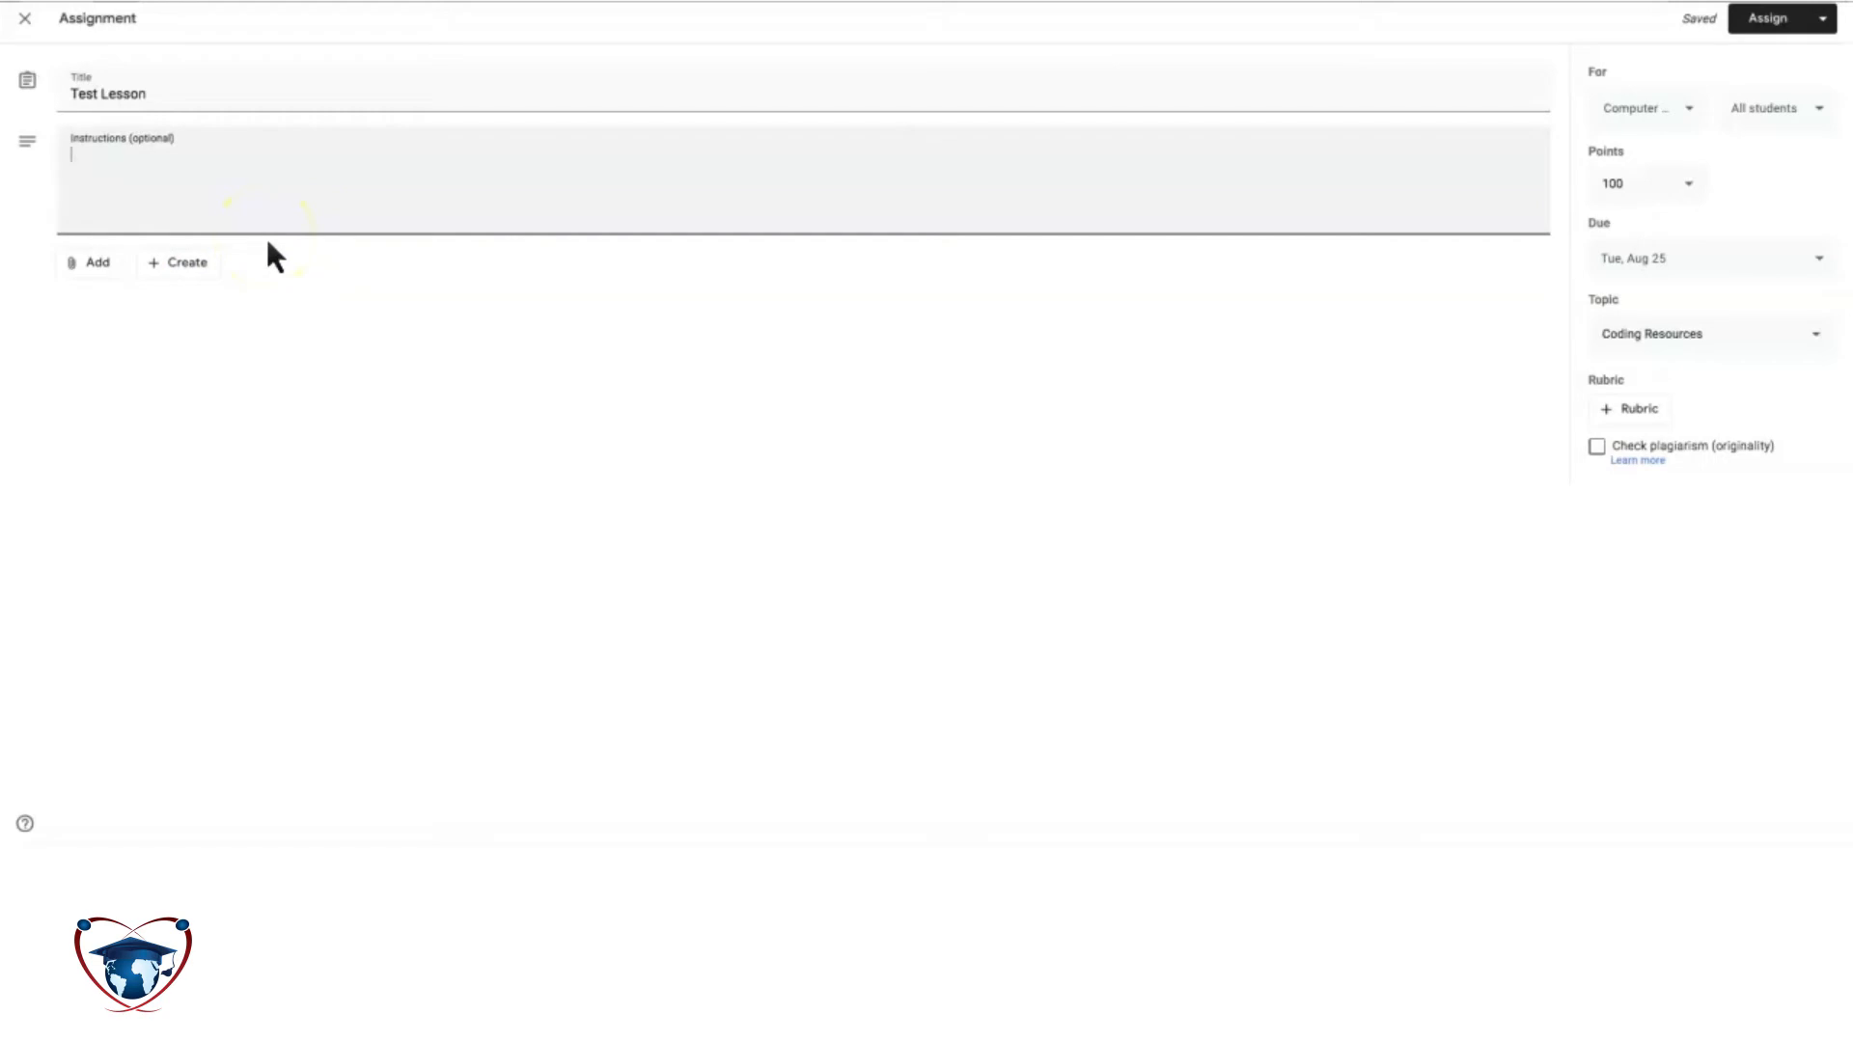
type("Check out this video and Dco")
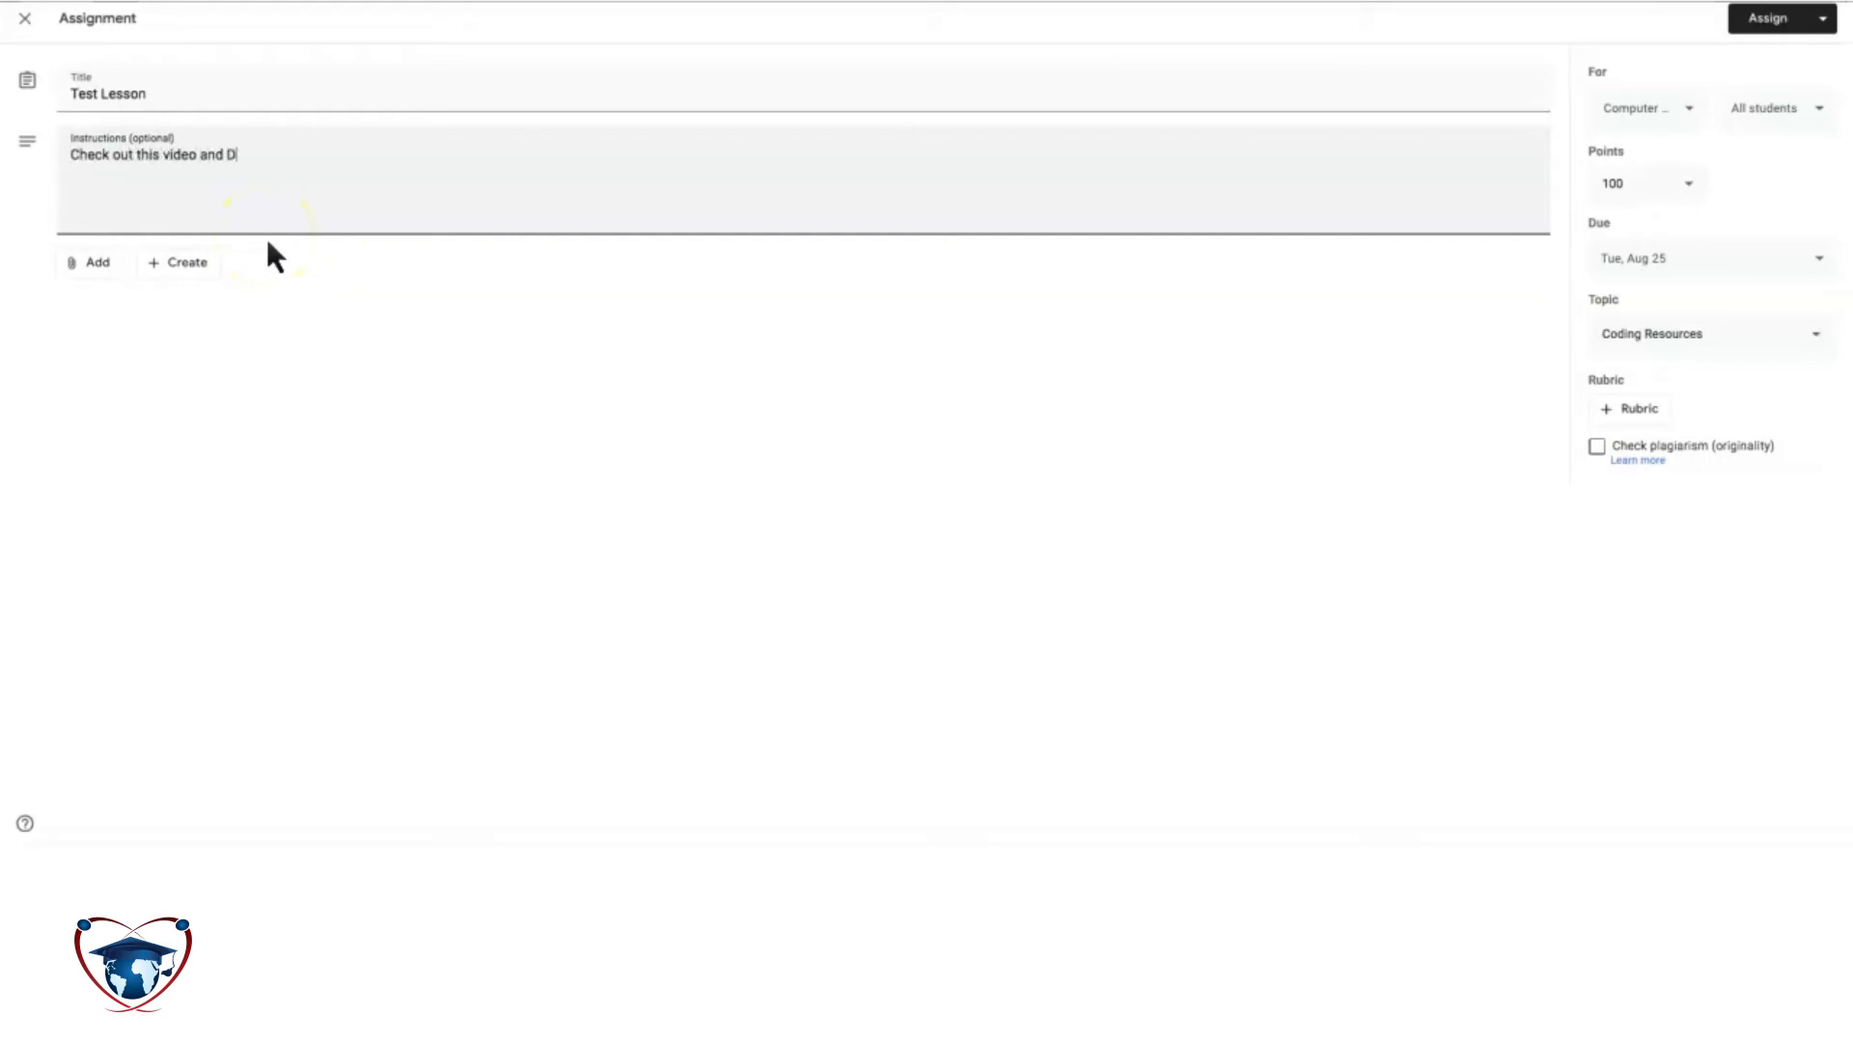
key("BackSpace")
key("BackSpace")
type("ocument!")
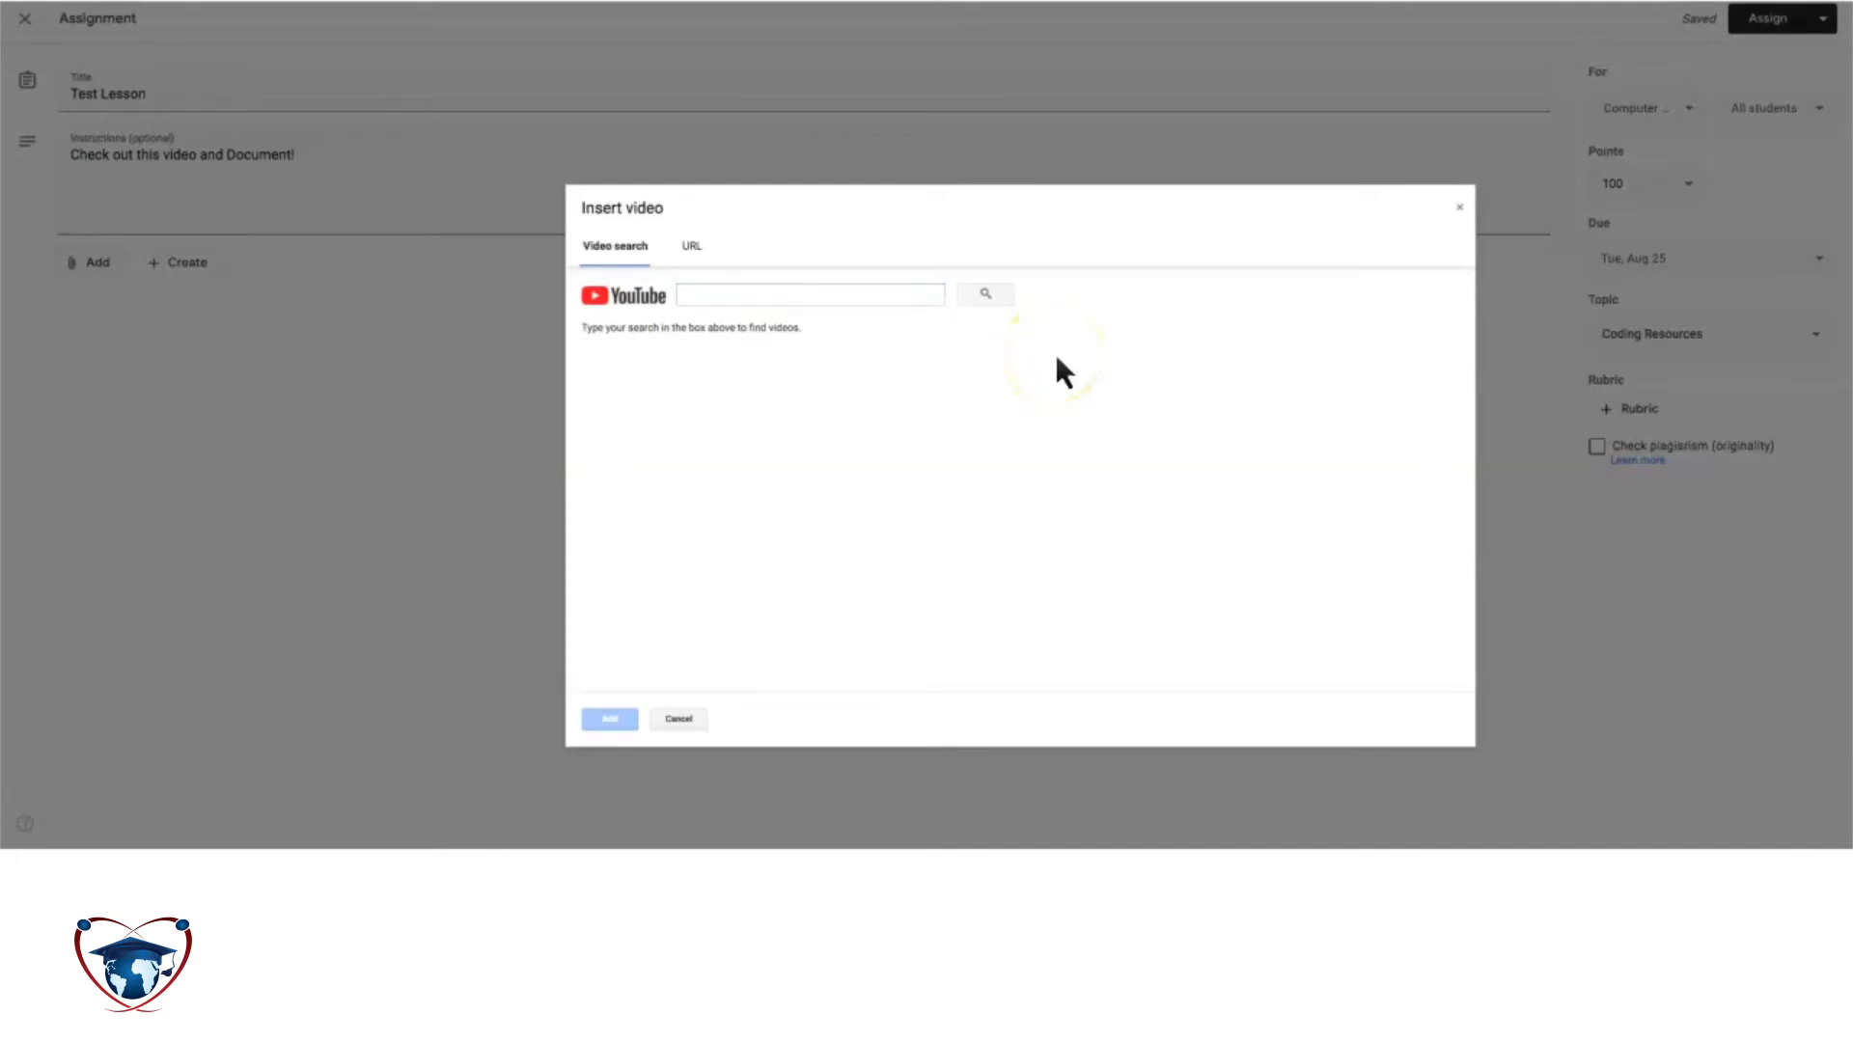
Step: Search YouTube for "computer science" and attach the video "What is Computer Science With Full Information? – [Hindi] - Quick Support" to the assignment
type("com")
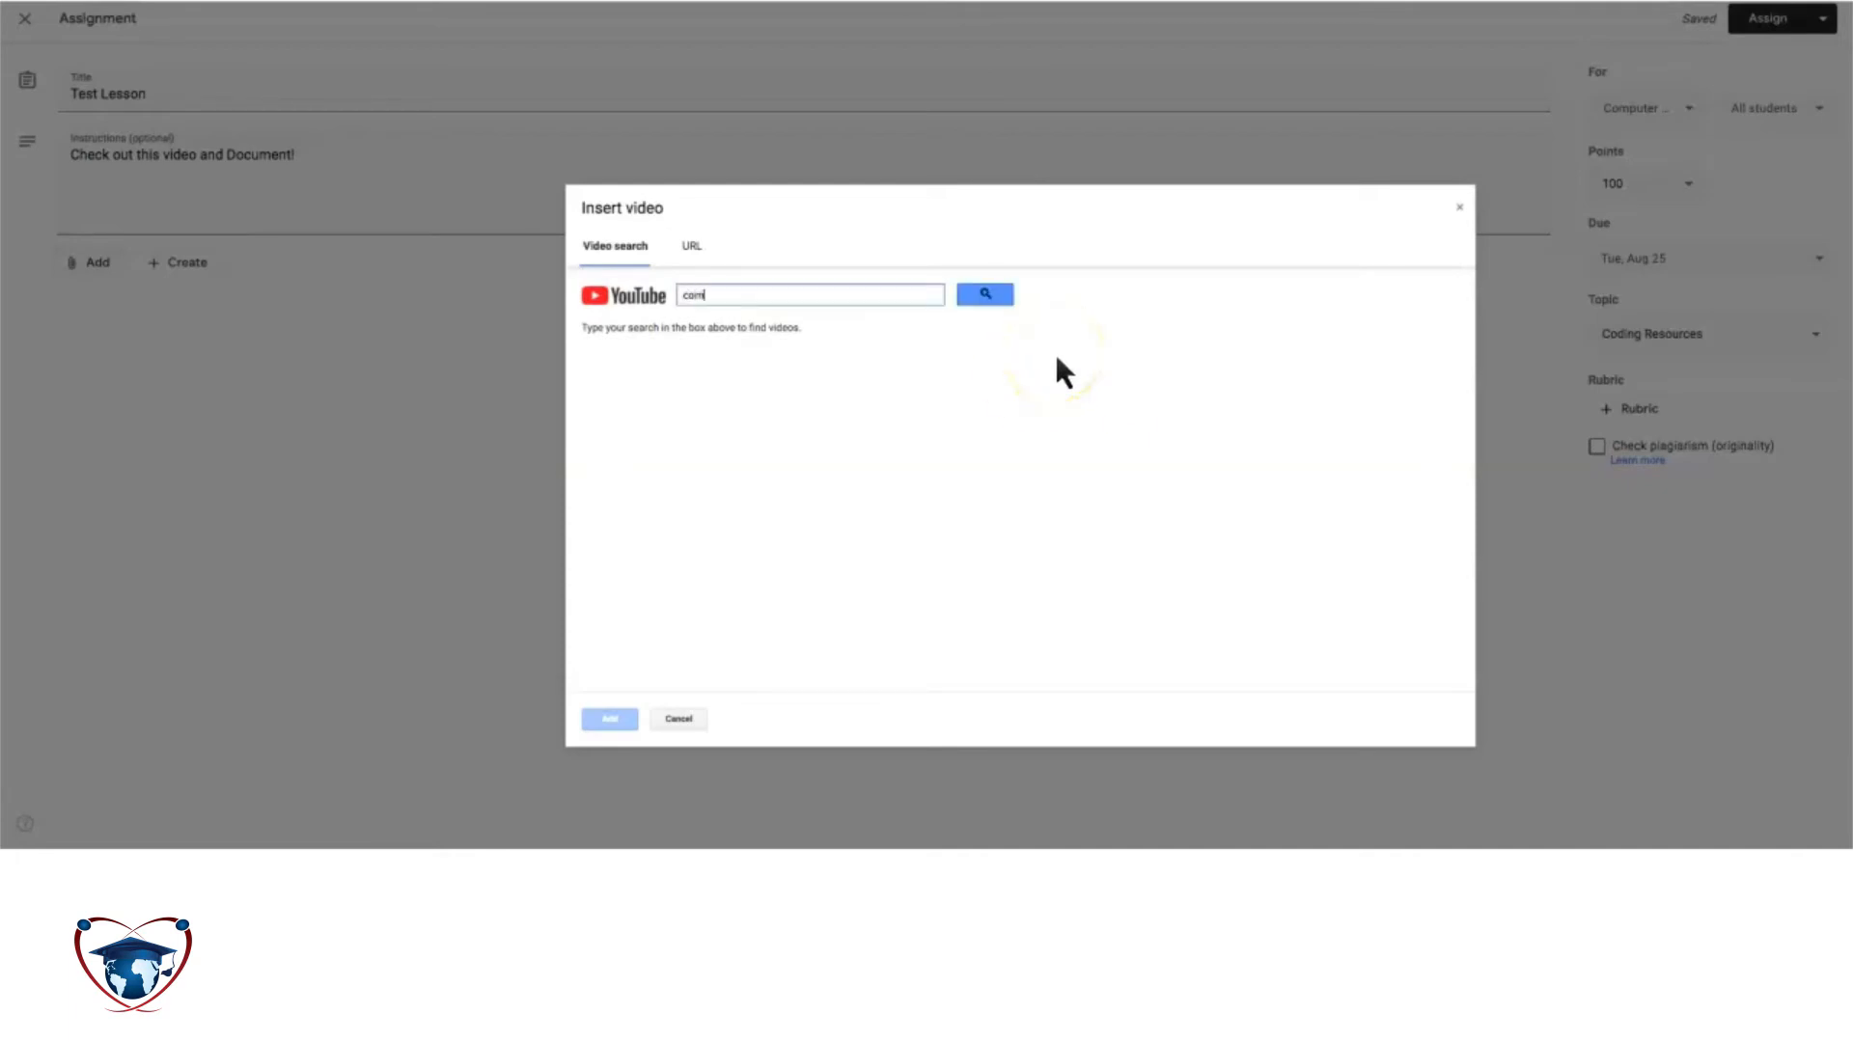
type("puter science")
key("Return")
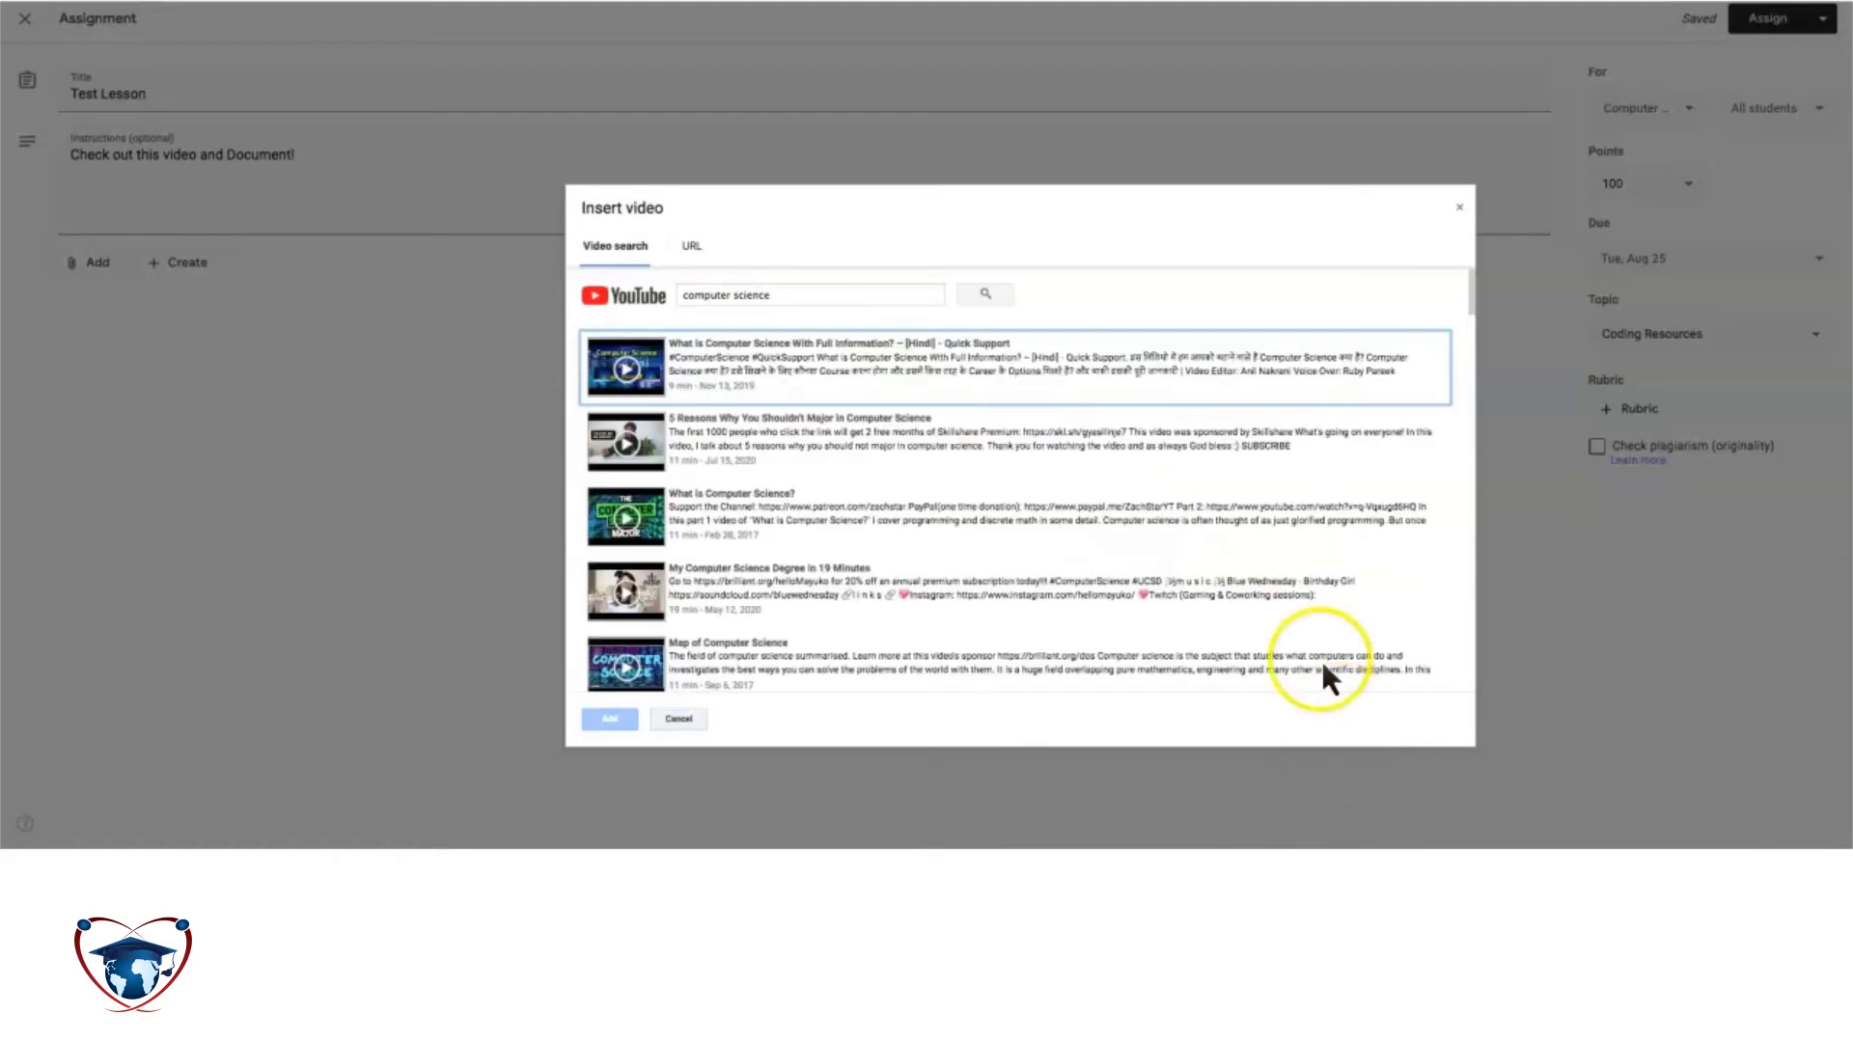
key("Return")
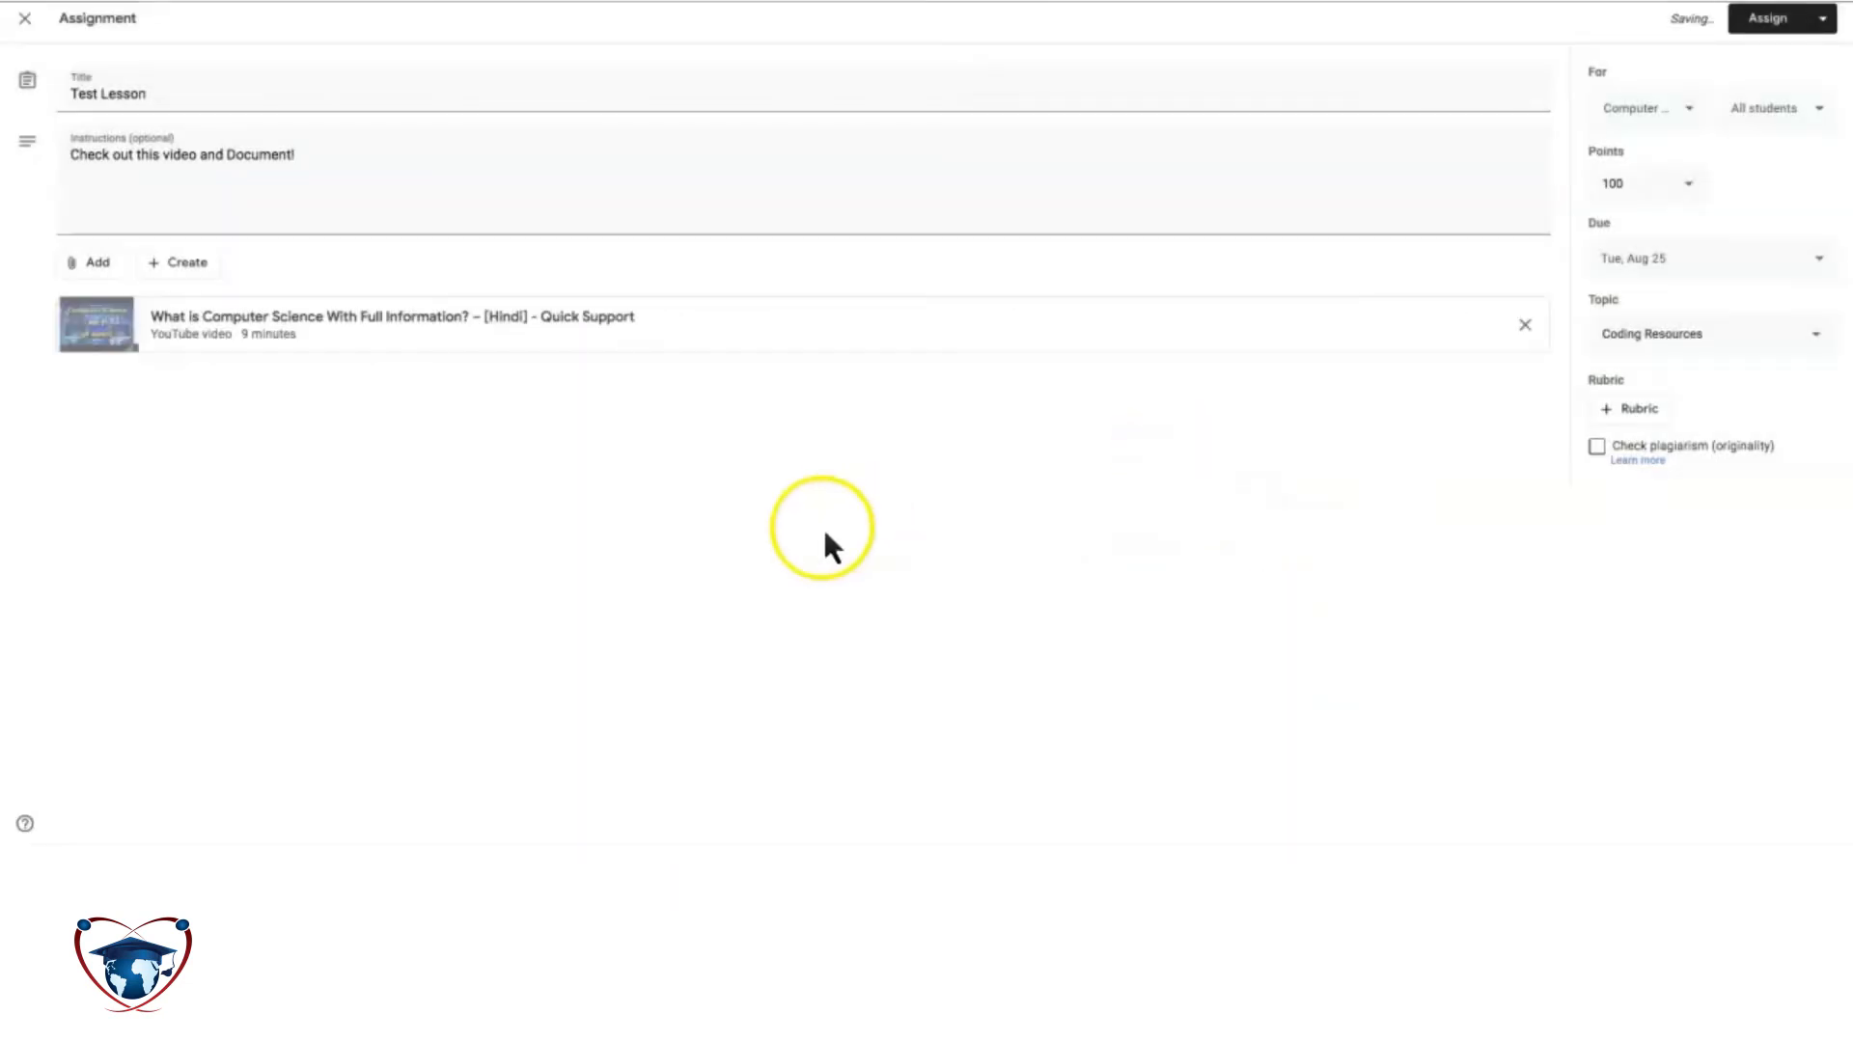
Step: Search Google Drive for "computer science" and attach the document "Computer Science through Game Design Syllabus" to the assignment
left_click(106, 265)
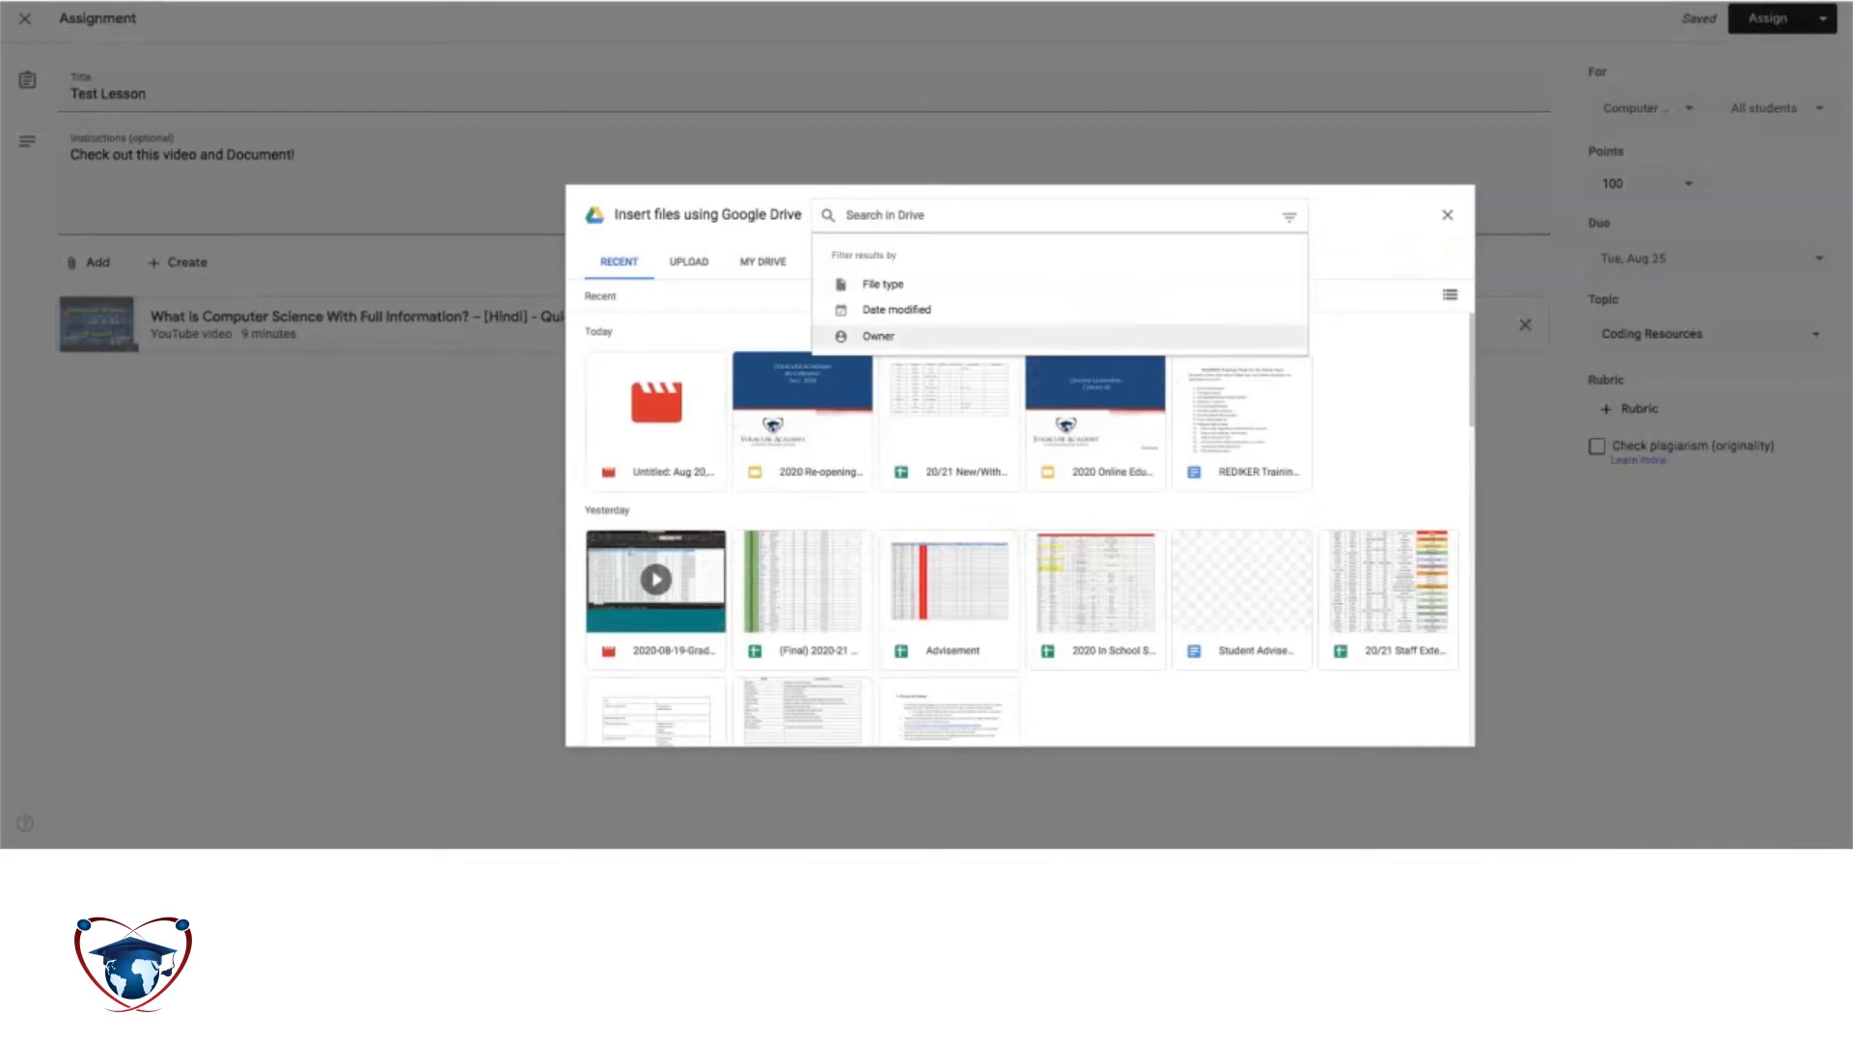
left_click(689, 263)
left_click(763, 263)
left_click(985, 215)
type("computer scie")
key("Return")
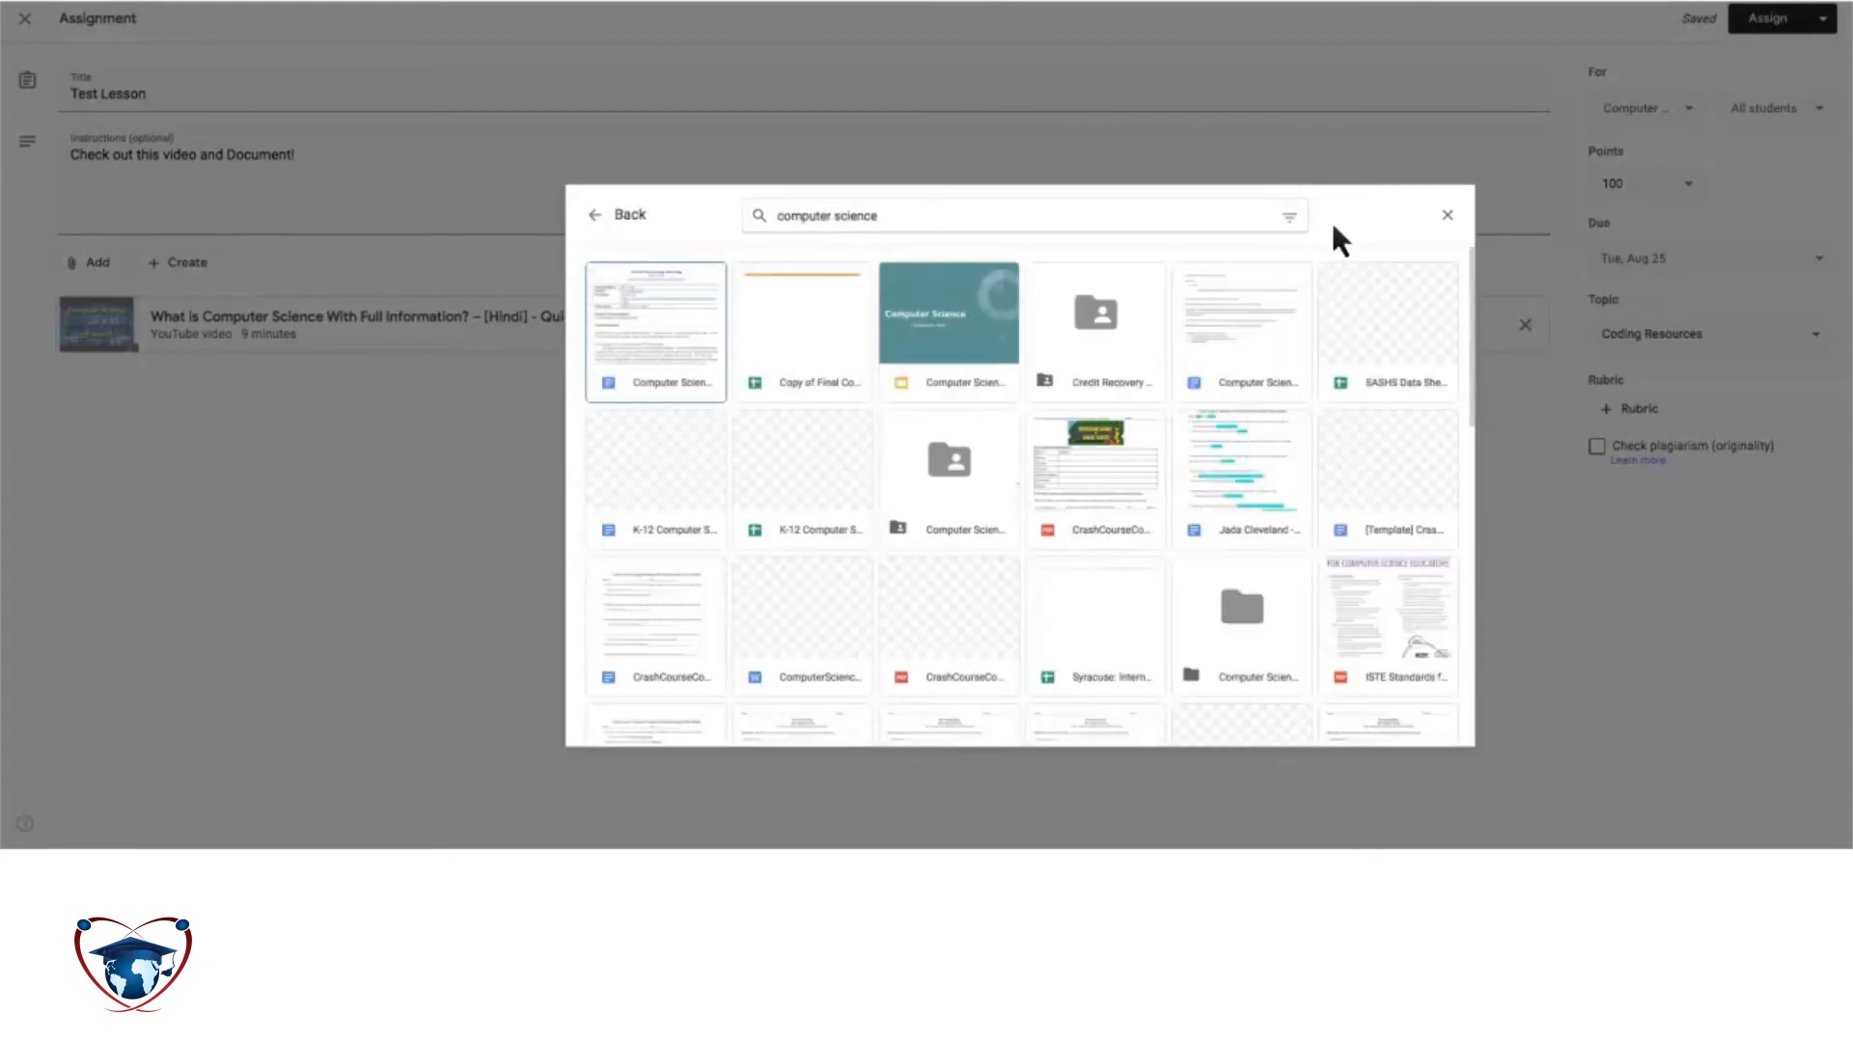
key("Return")
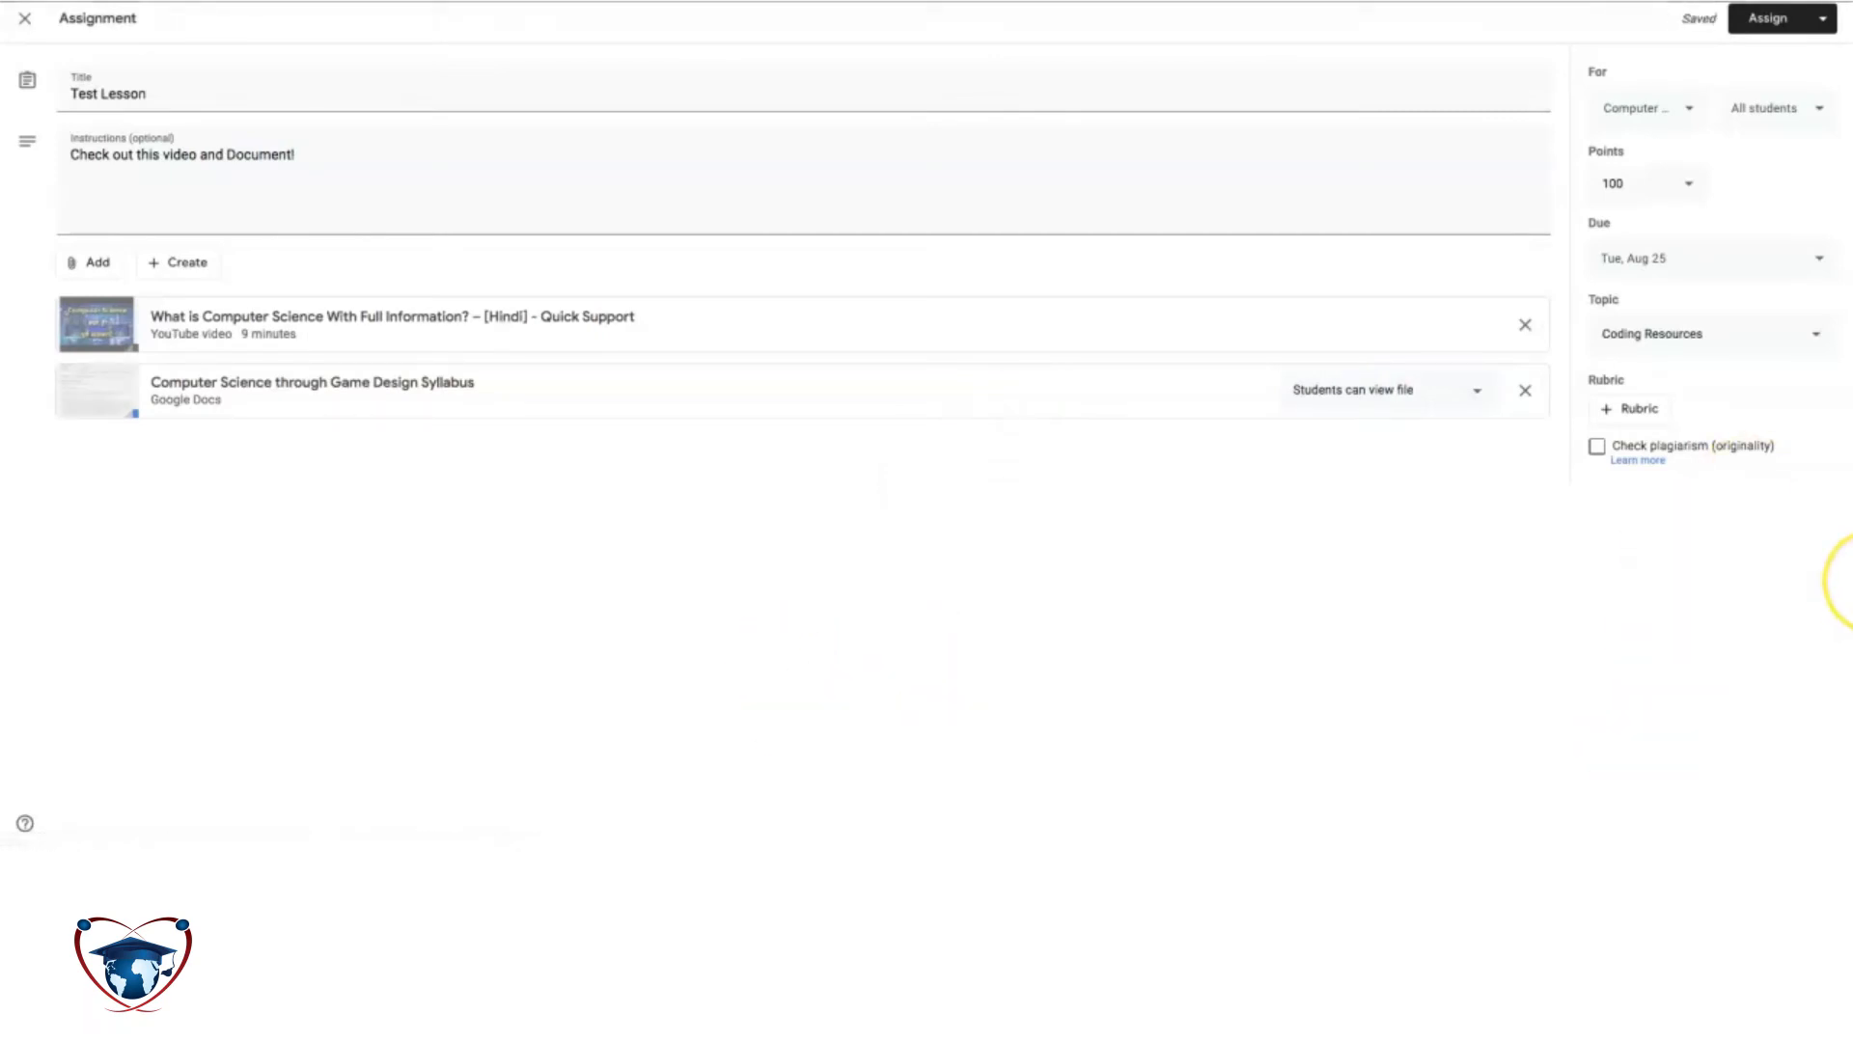
Step: Set the attached syllabus to "Make a copy for each student" and assign the Test Lesson immediately
left_click(1387, 391)
left_click(1376, 473)
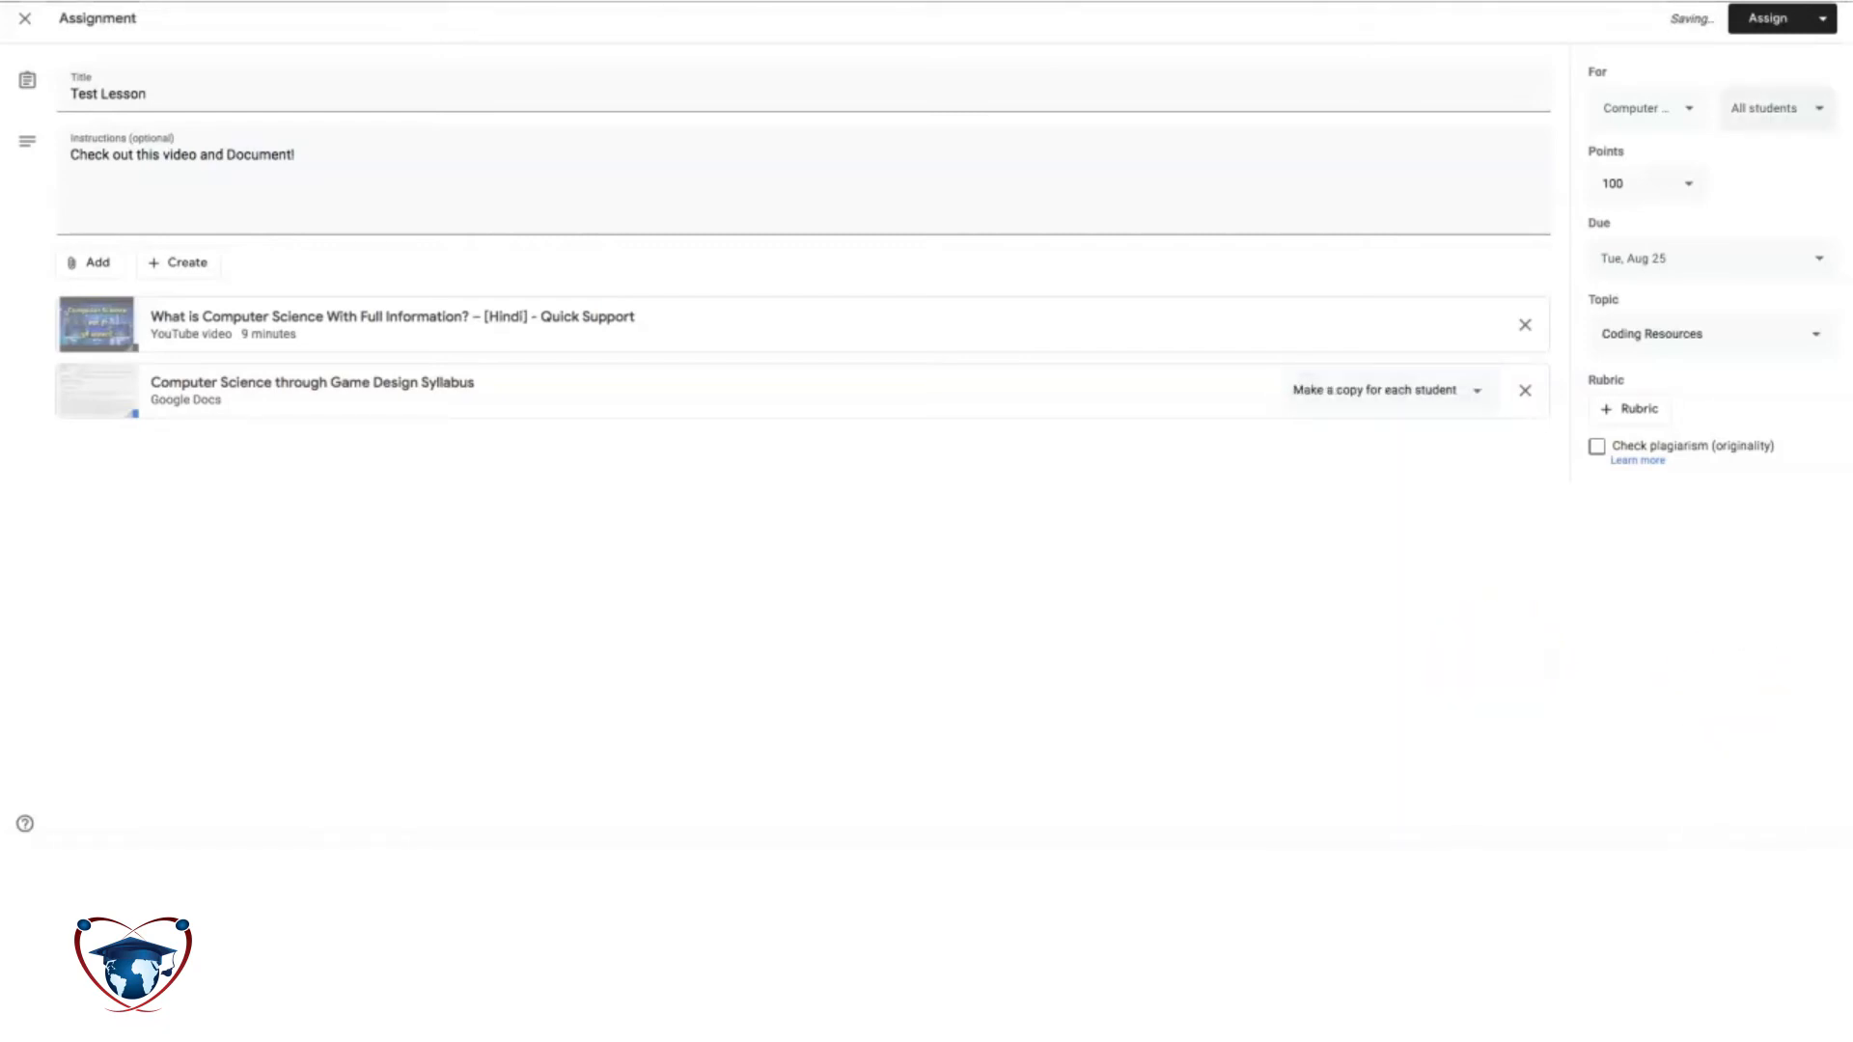
left_click(1822, 18)
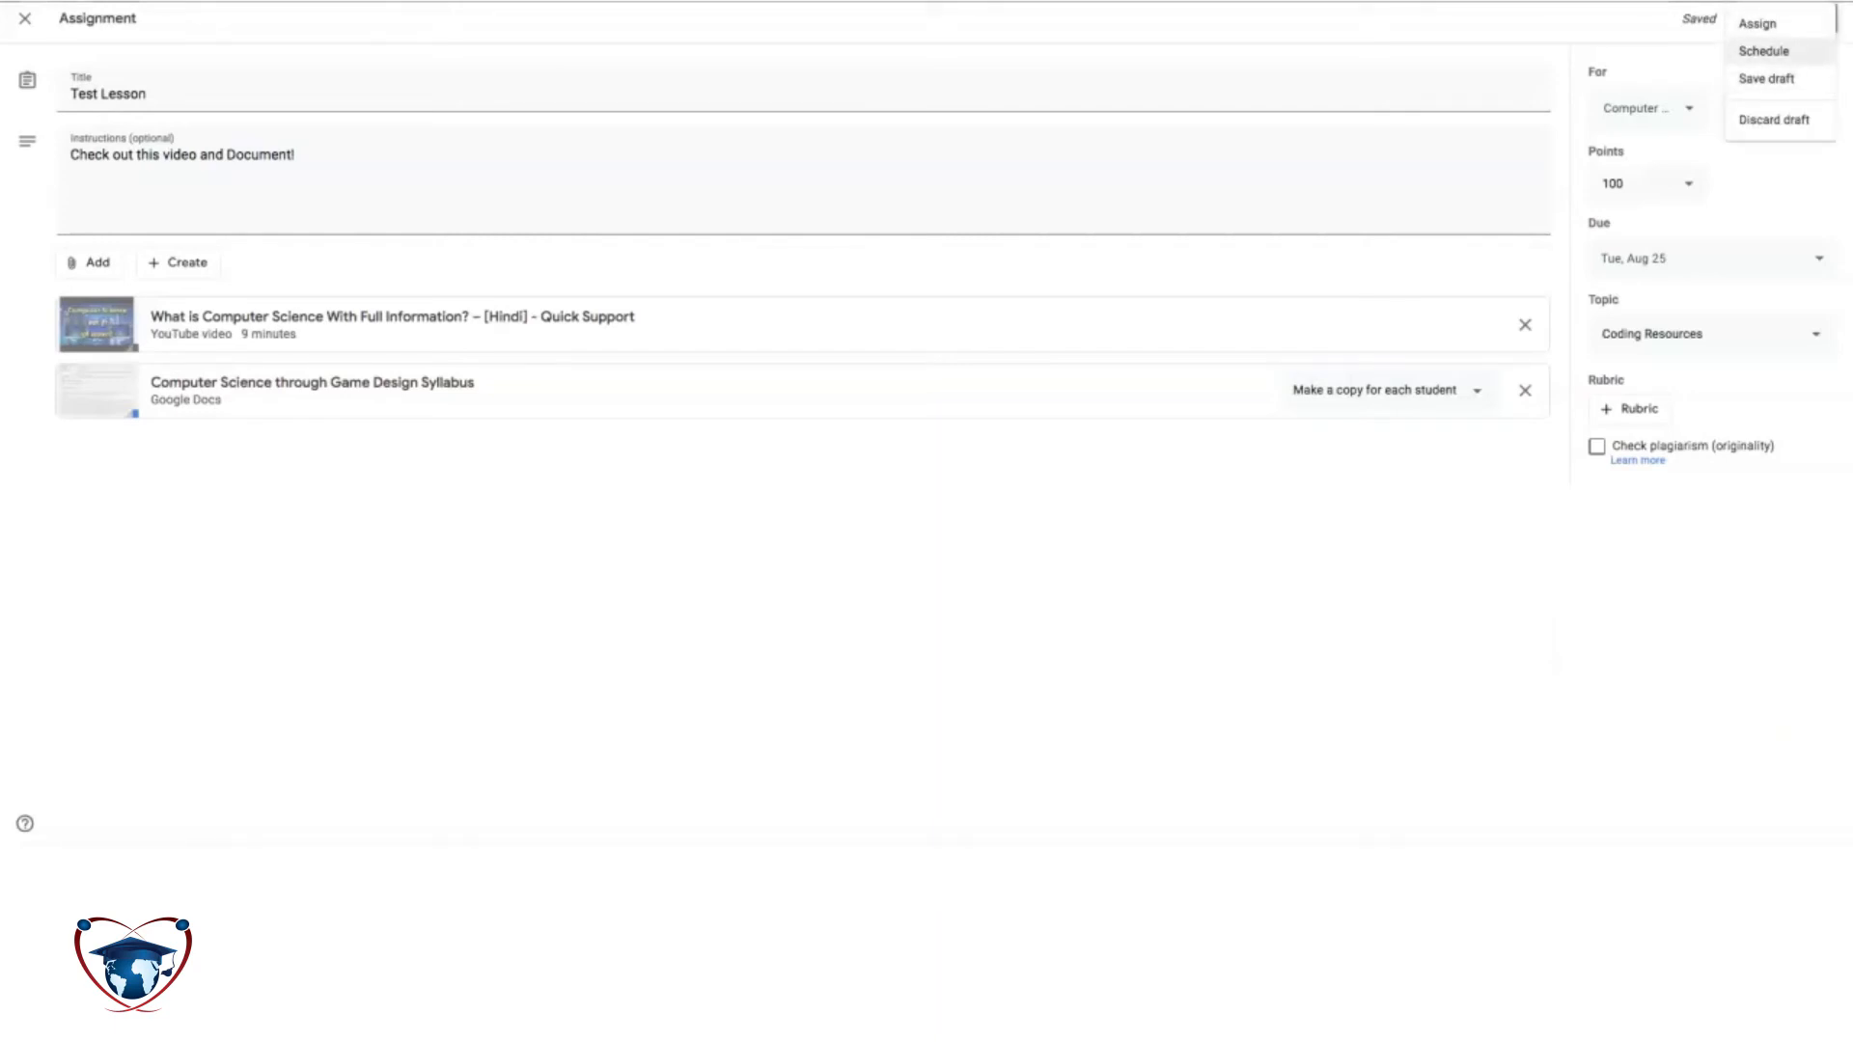
key("Escape")
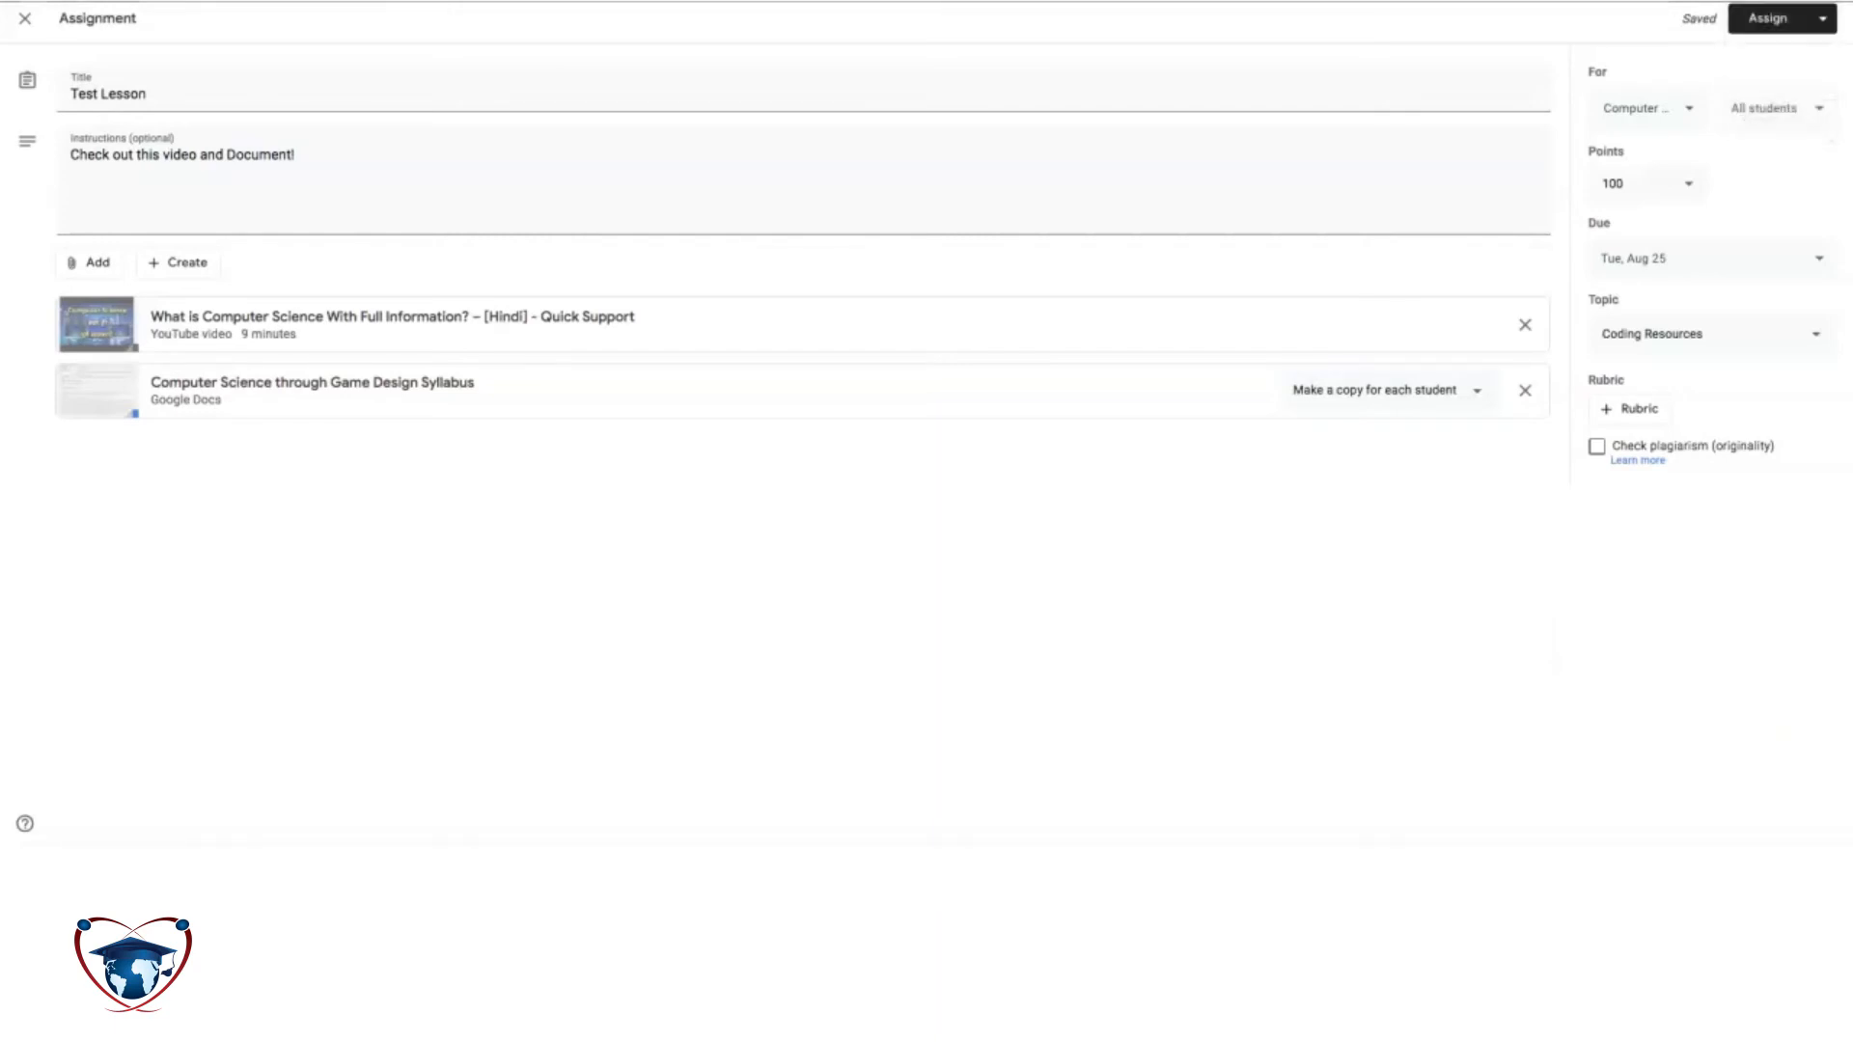
left_click(1822, 18)
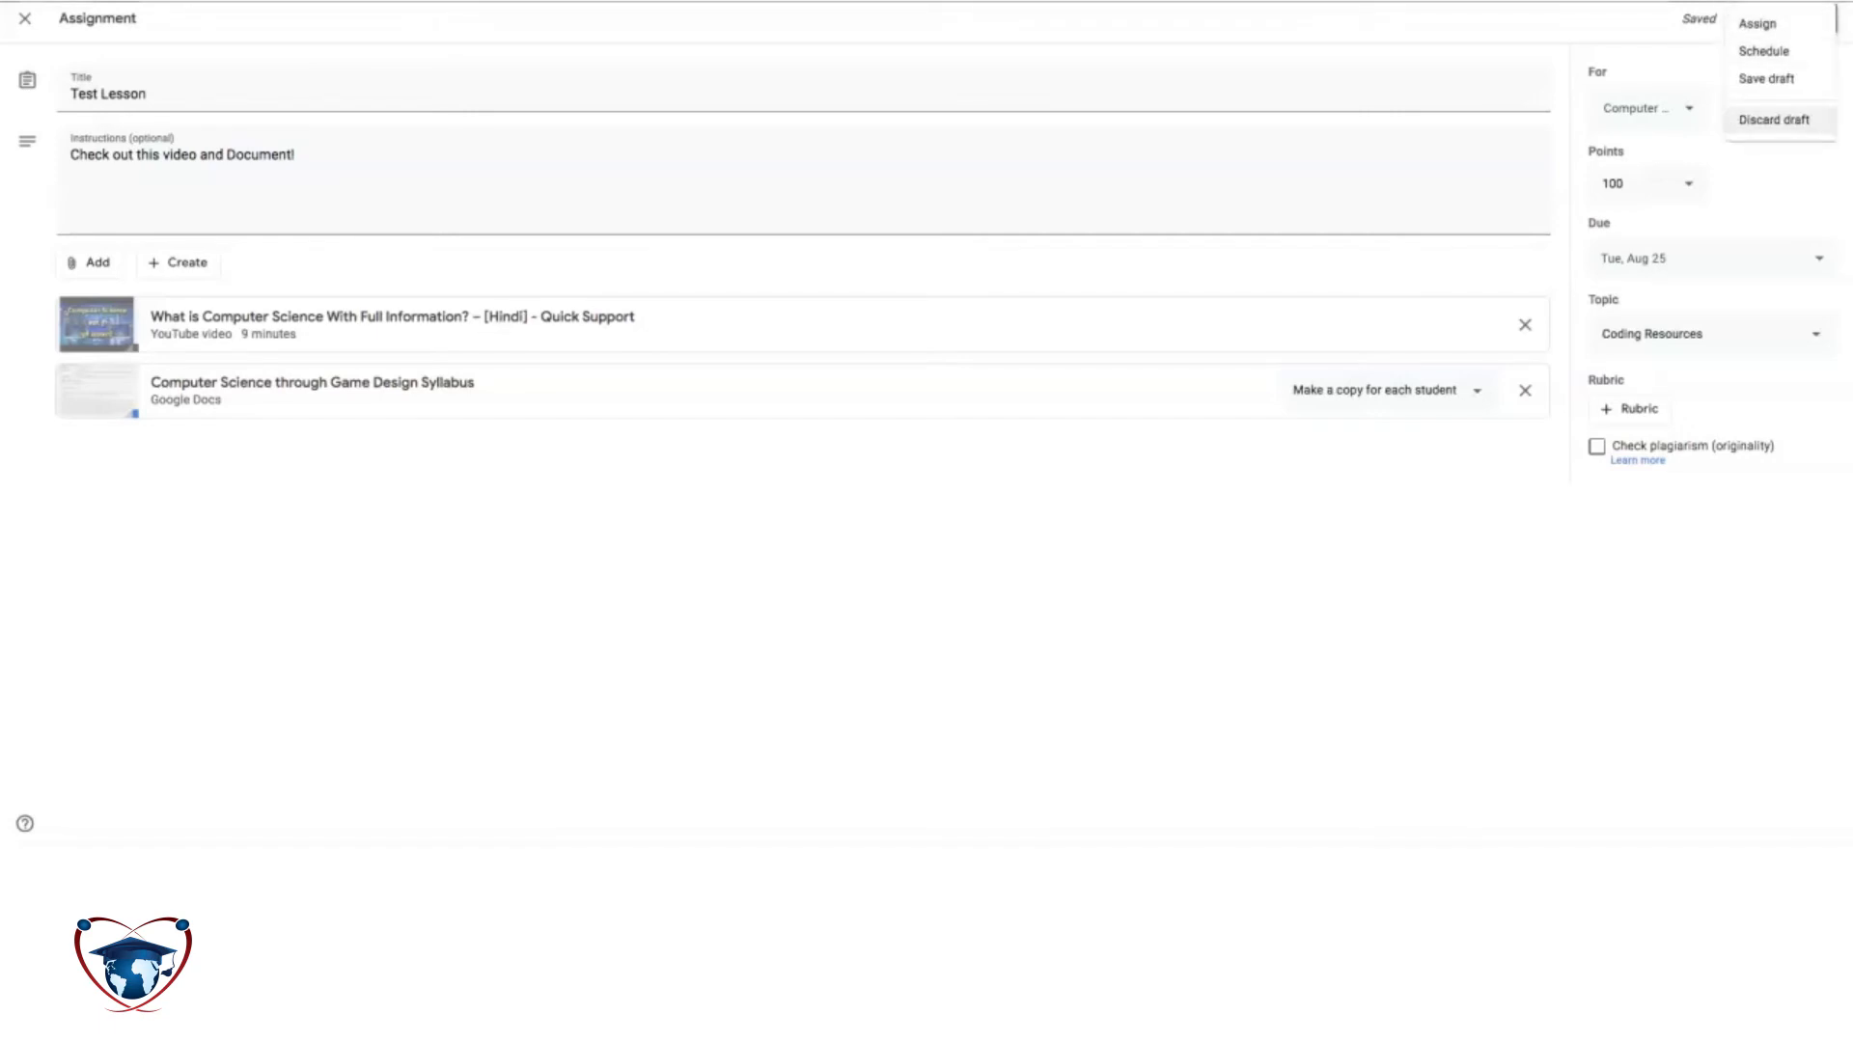
key("Escape")
left_click(1768, 18)
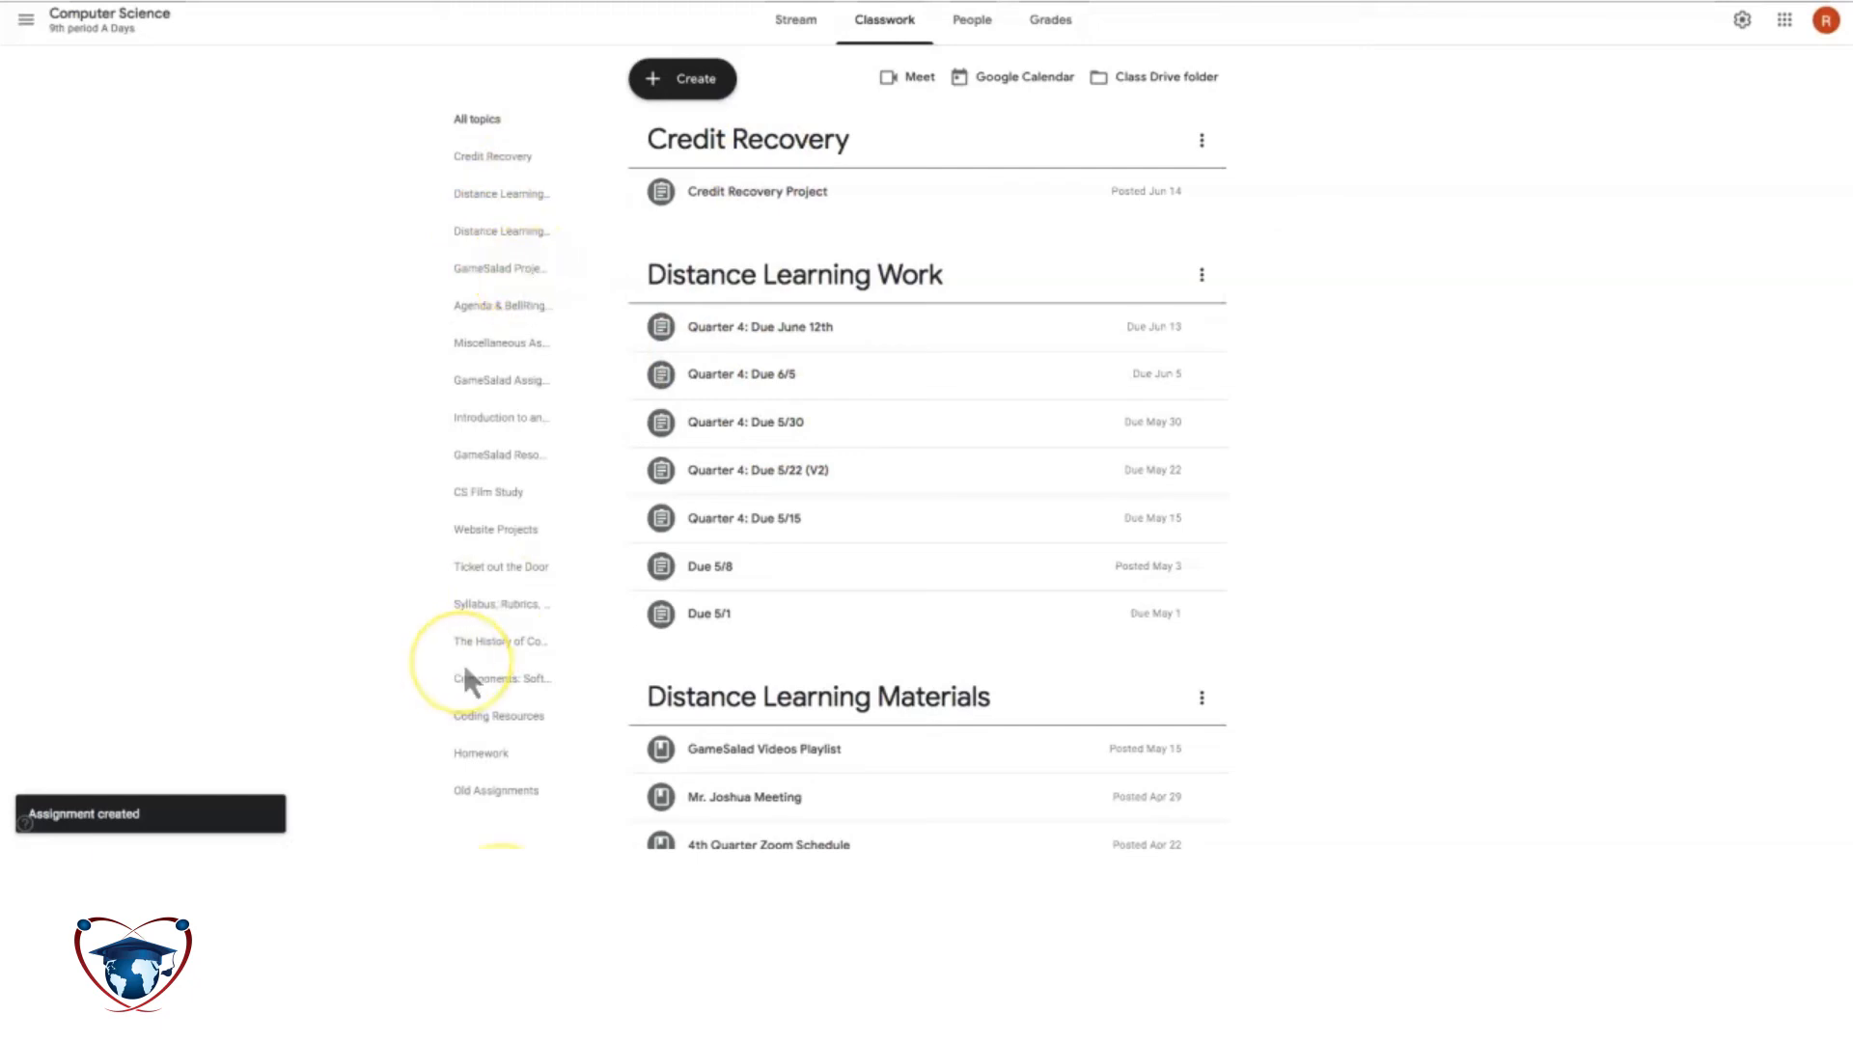
Step: View the Test Lesson's student work from the Coding Resources topic and check the first two students' individual submission pages
left_click(499, 716)
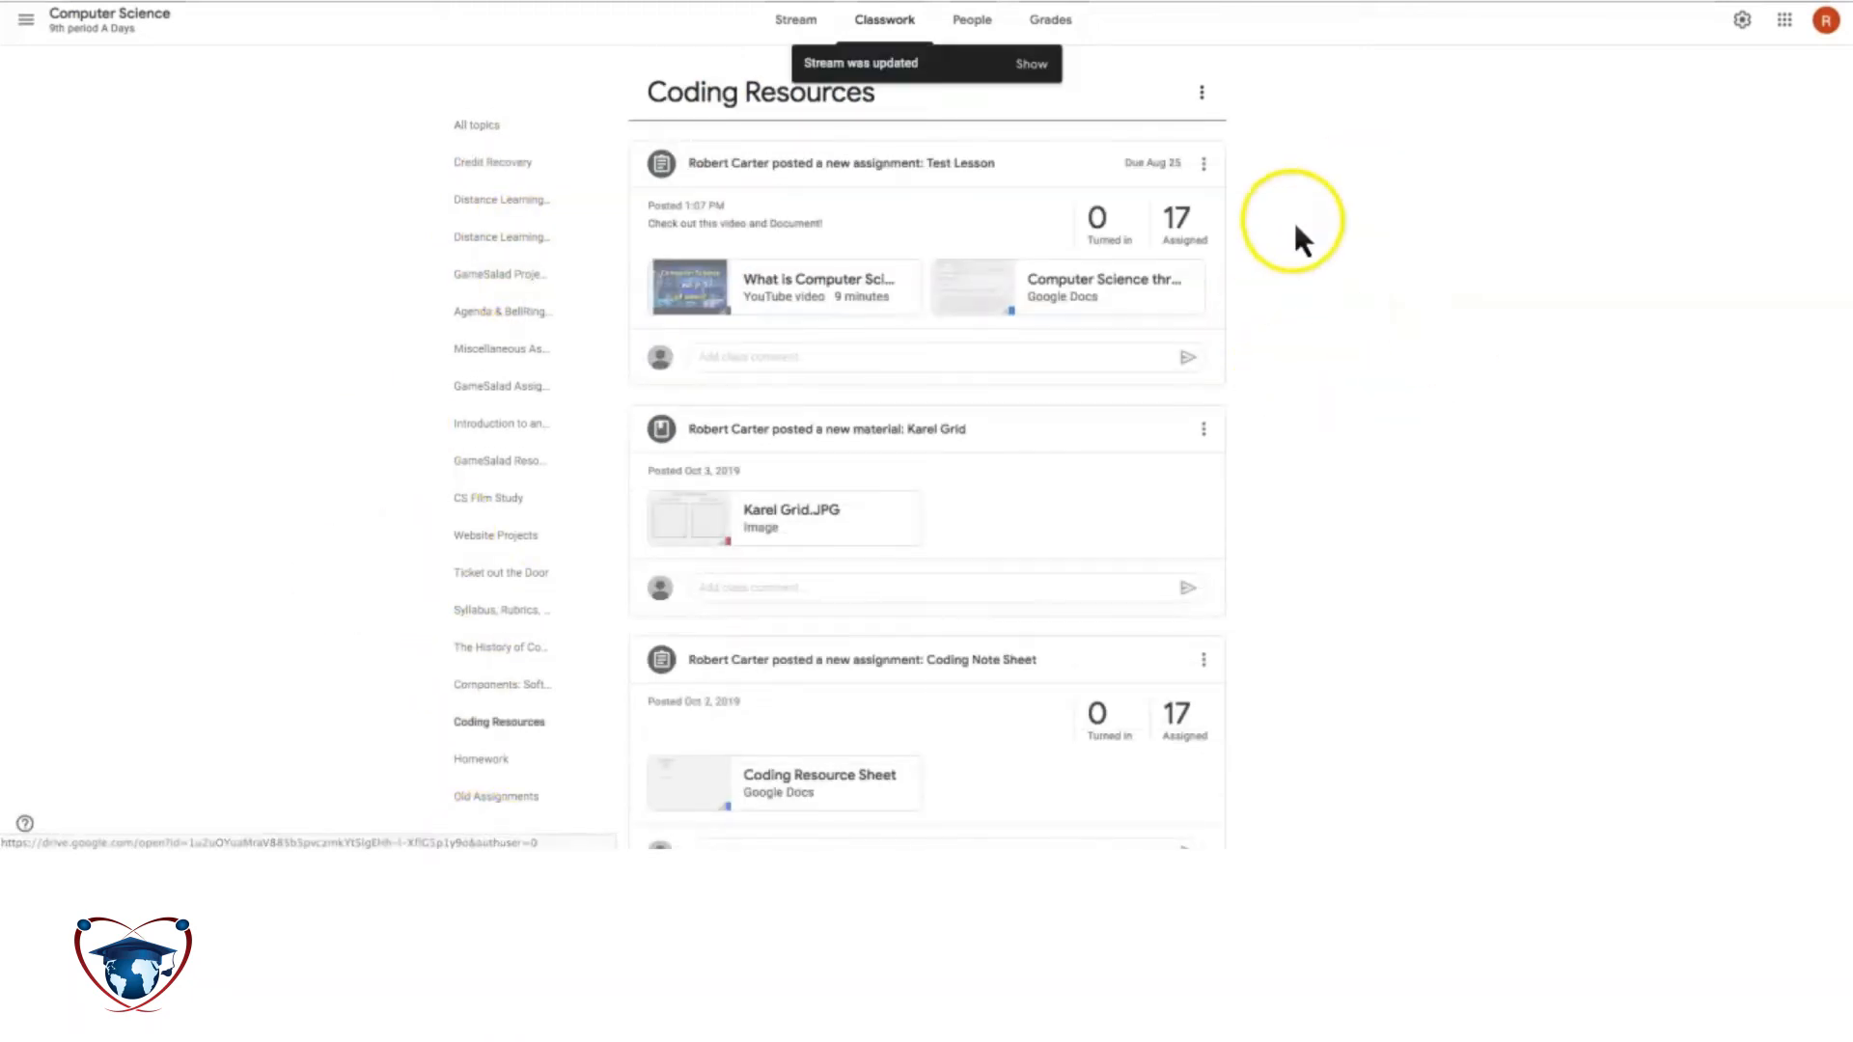
left_click(1185, 224)
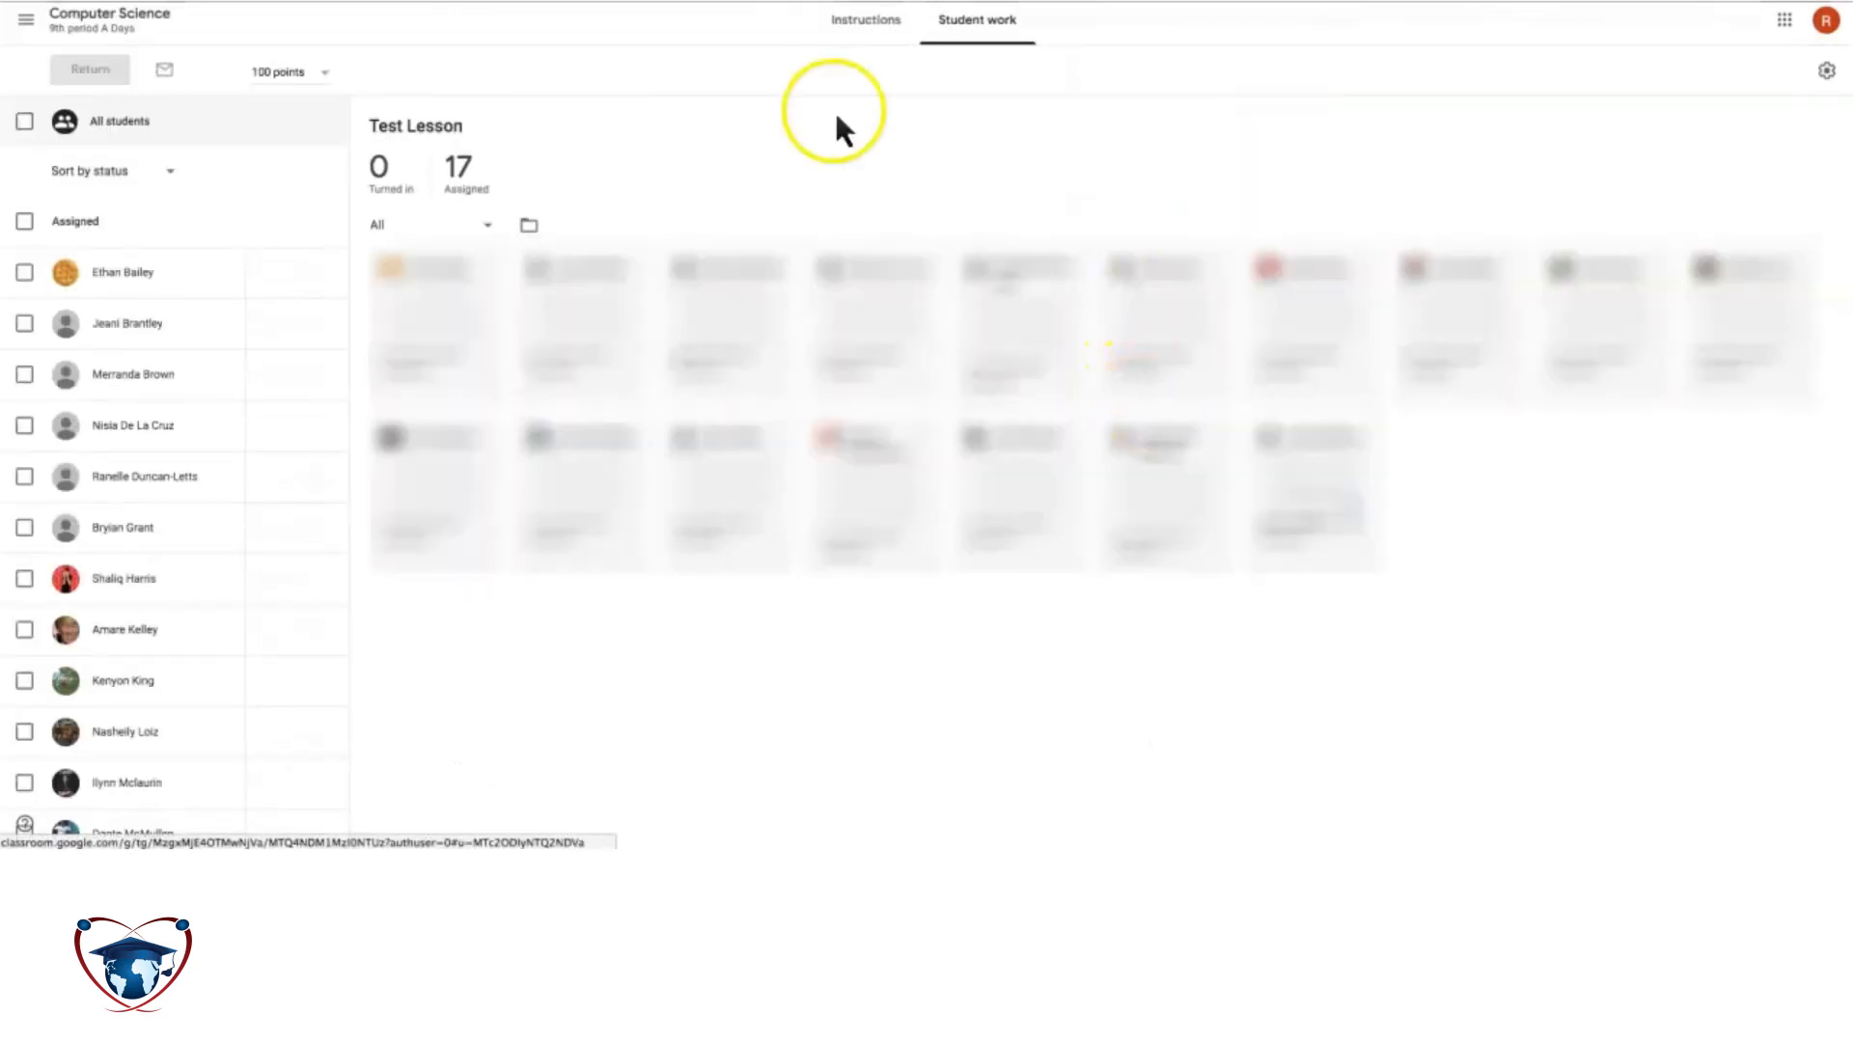
left_click(198, 282)
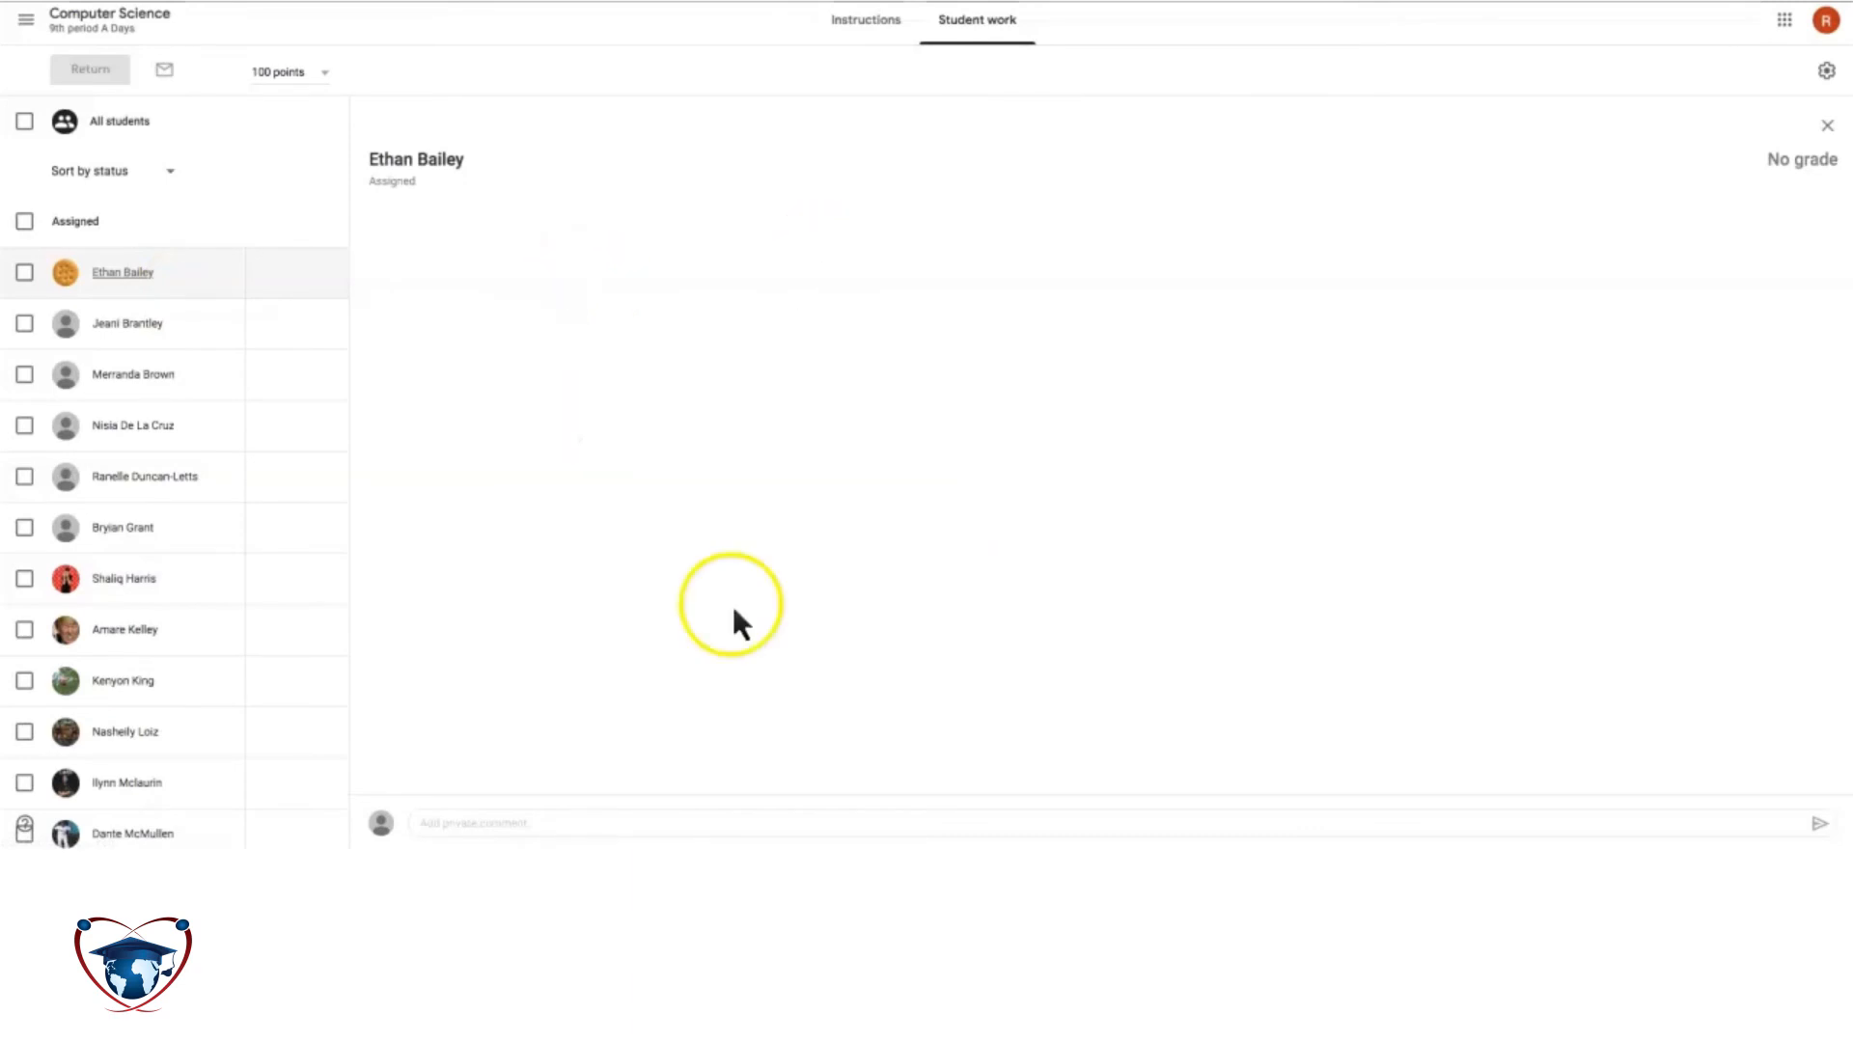
left_click(224, 383)
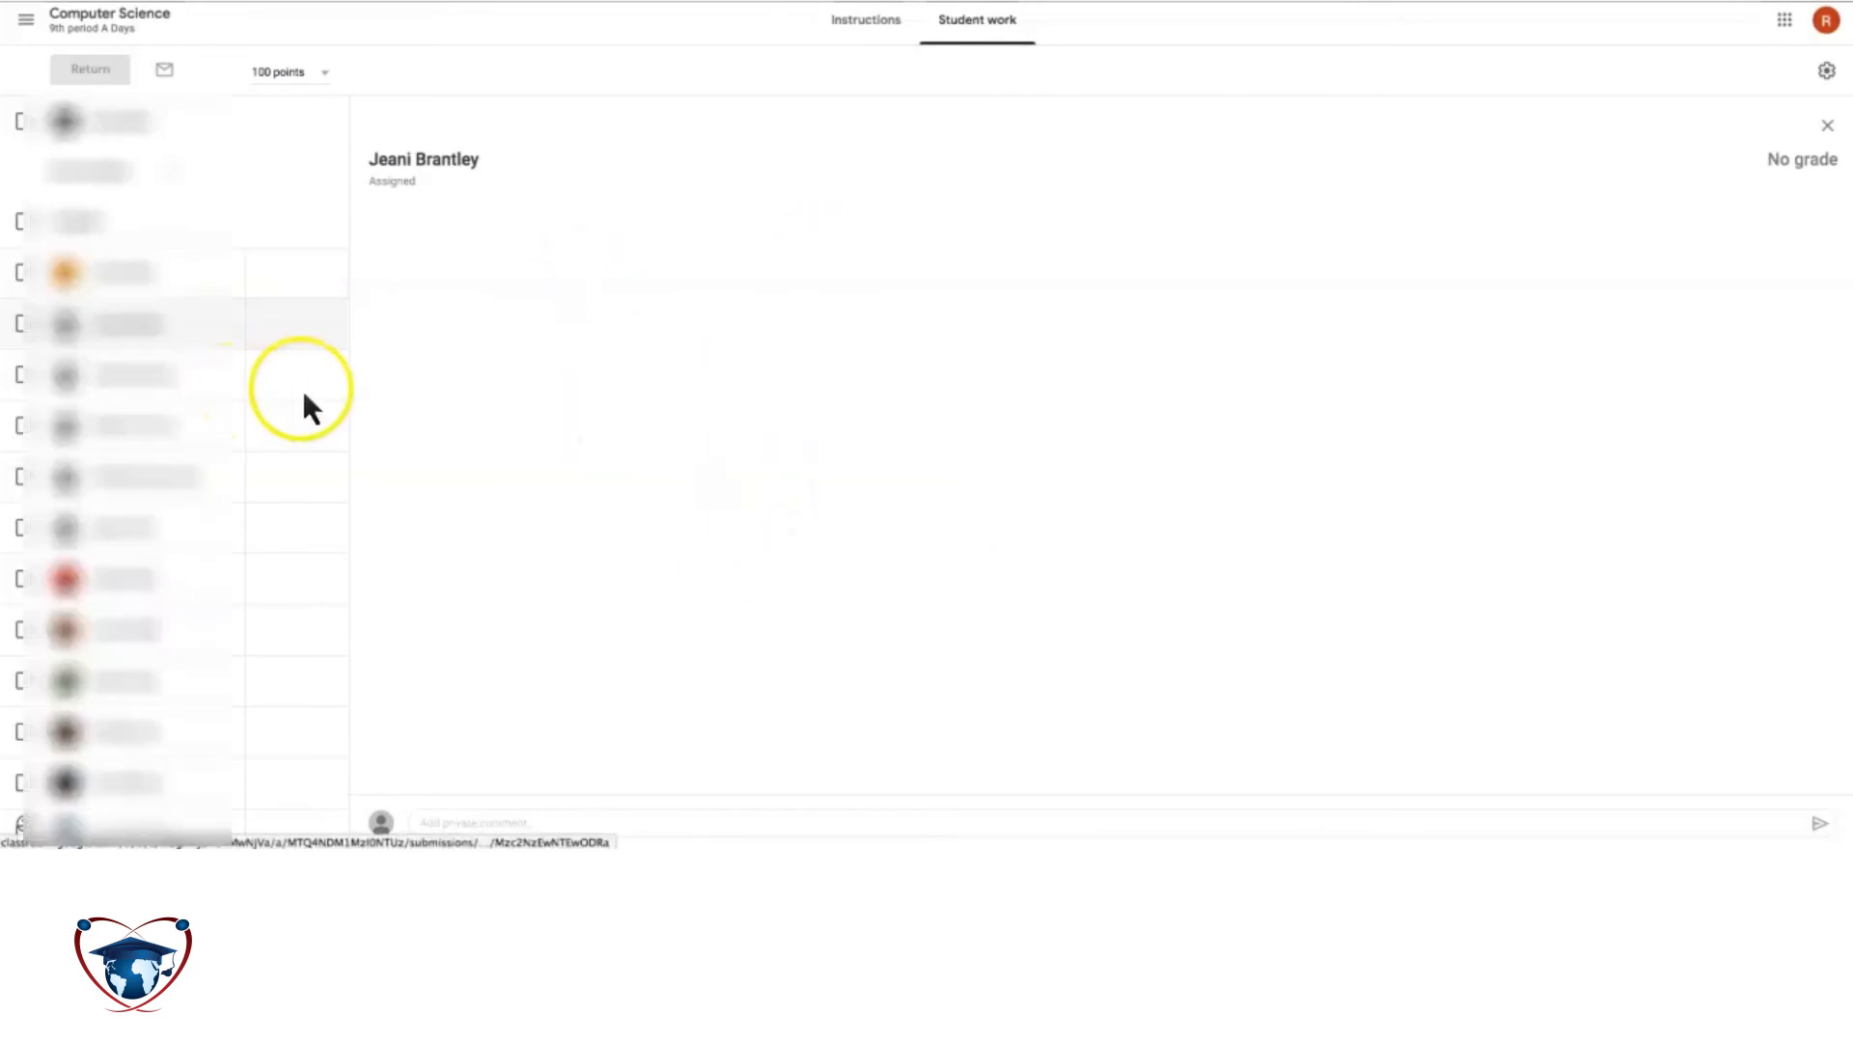
left_click(269, 301)
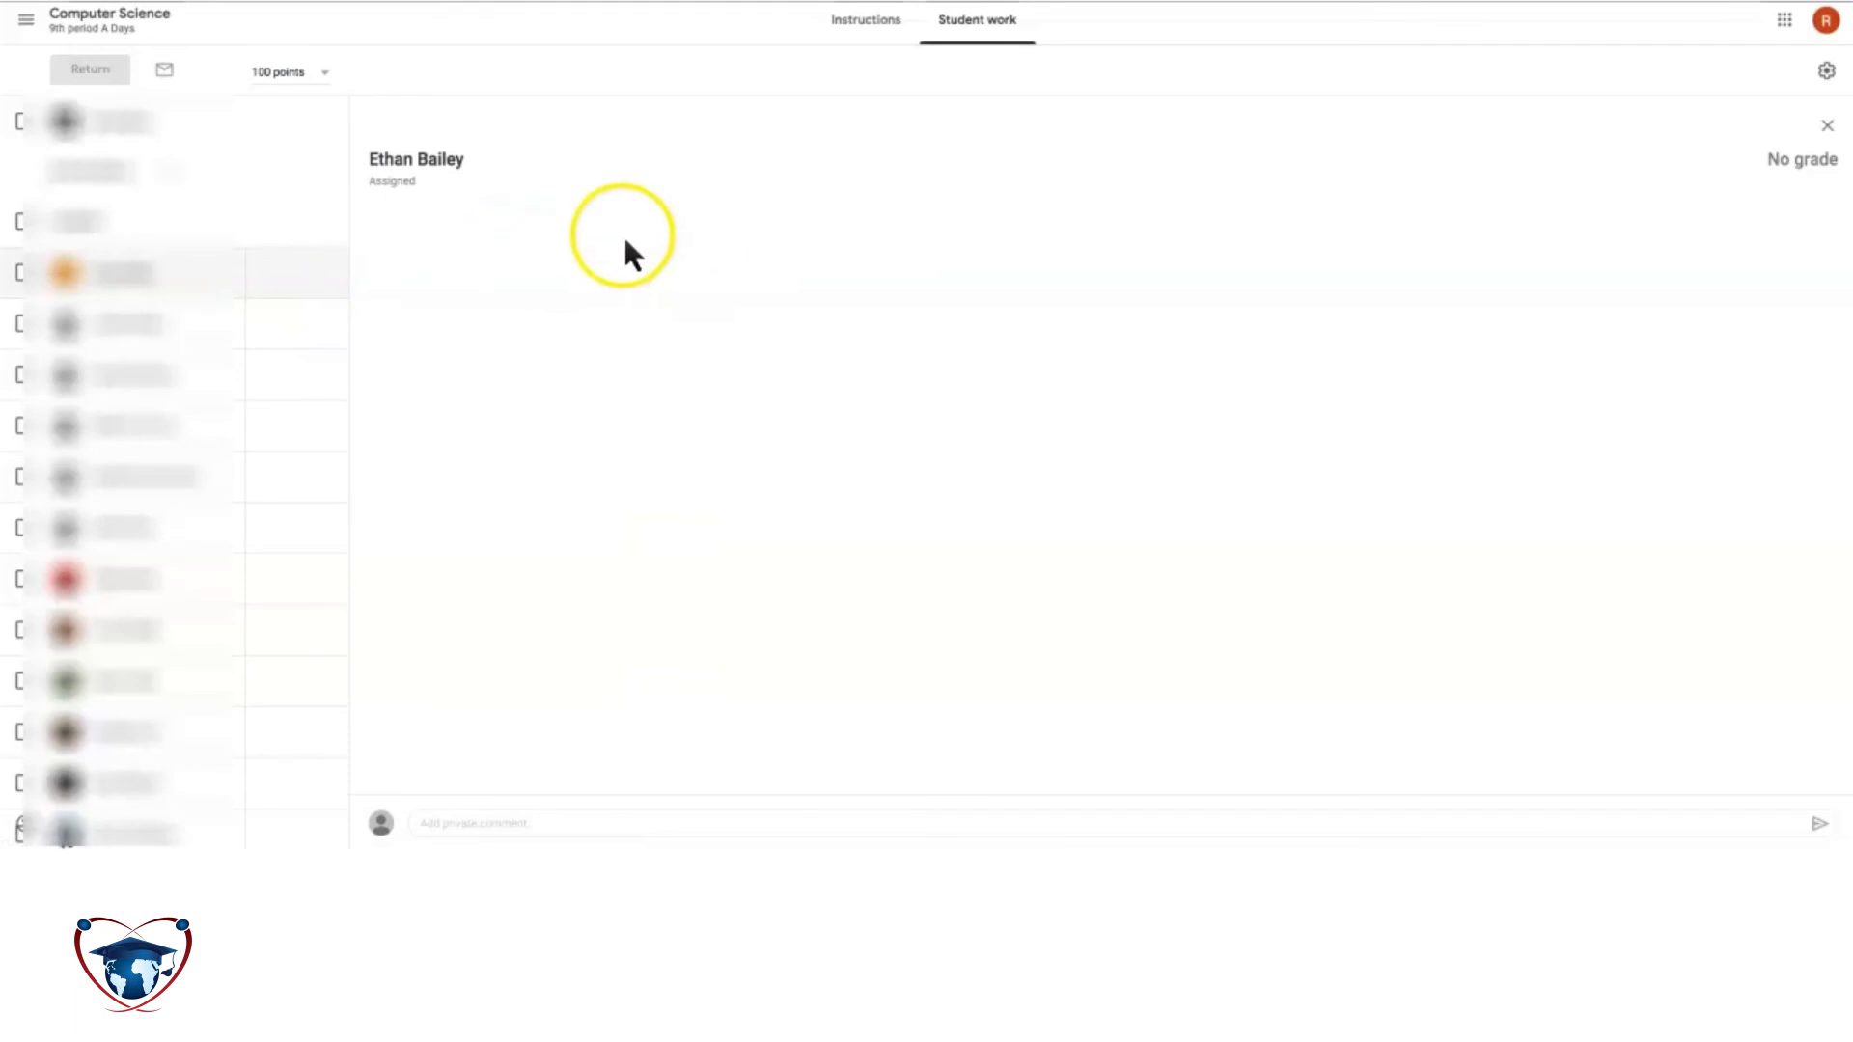
Step: Return to the Computer Science class and look through its grades, stream and classwork
left_click(109, 14)
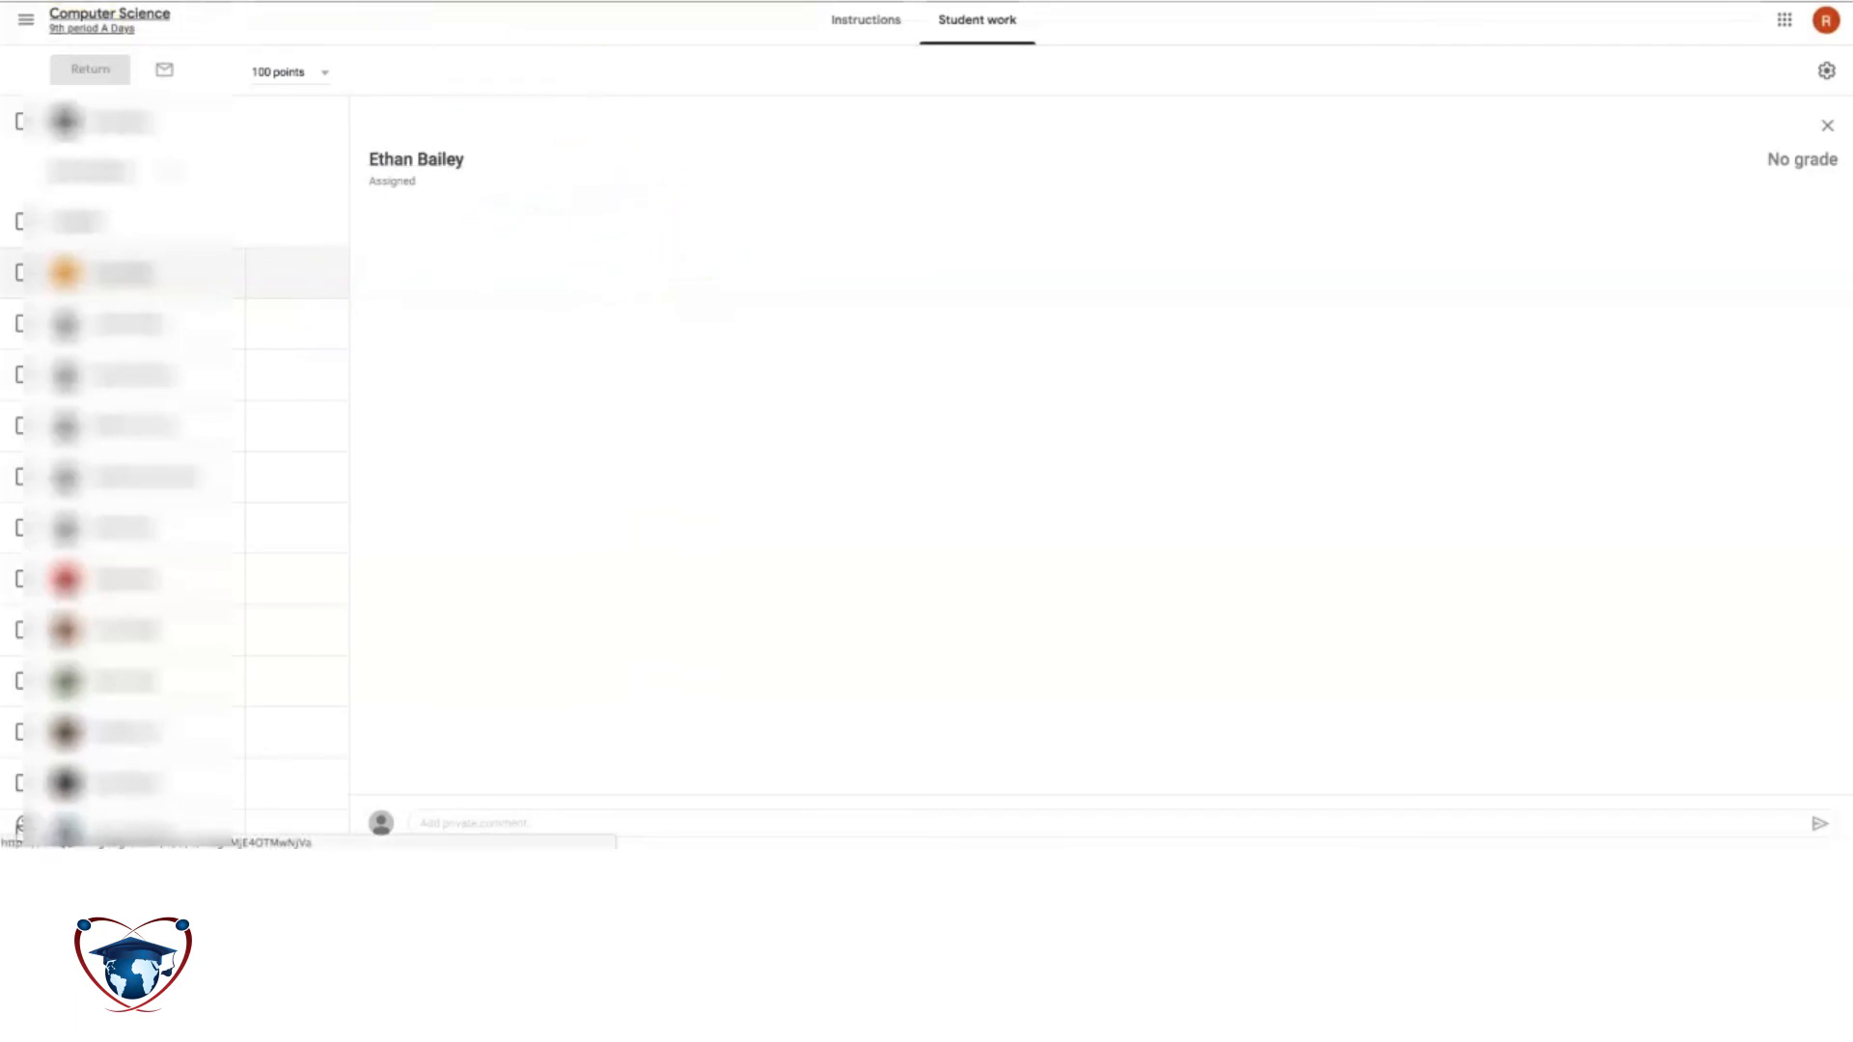
left_click(1050, 20)
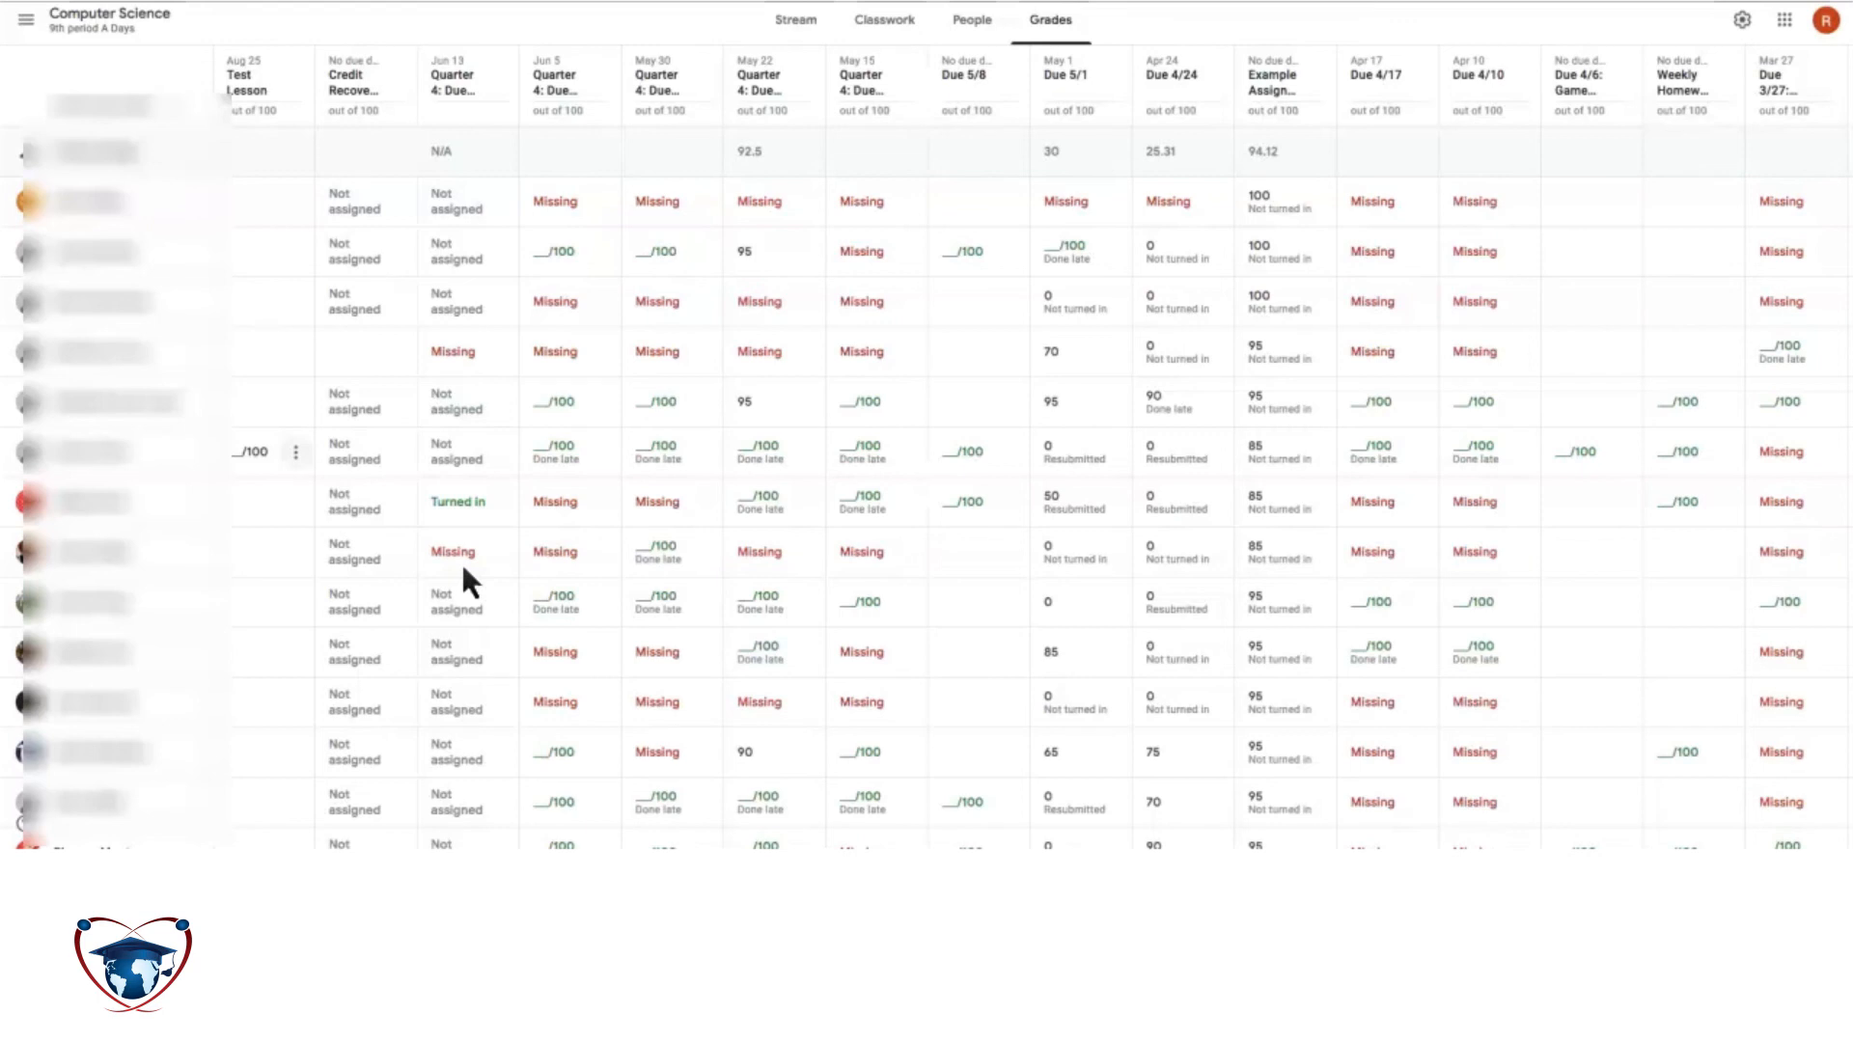
left_click(795, 20)
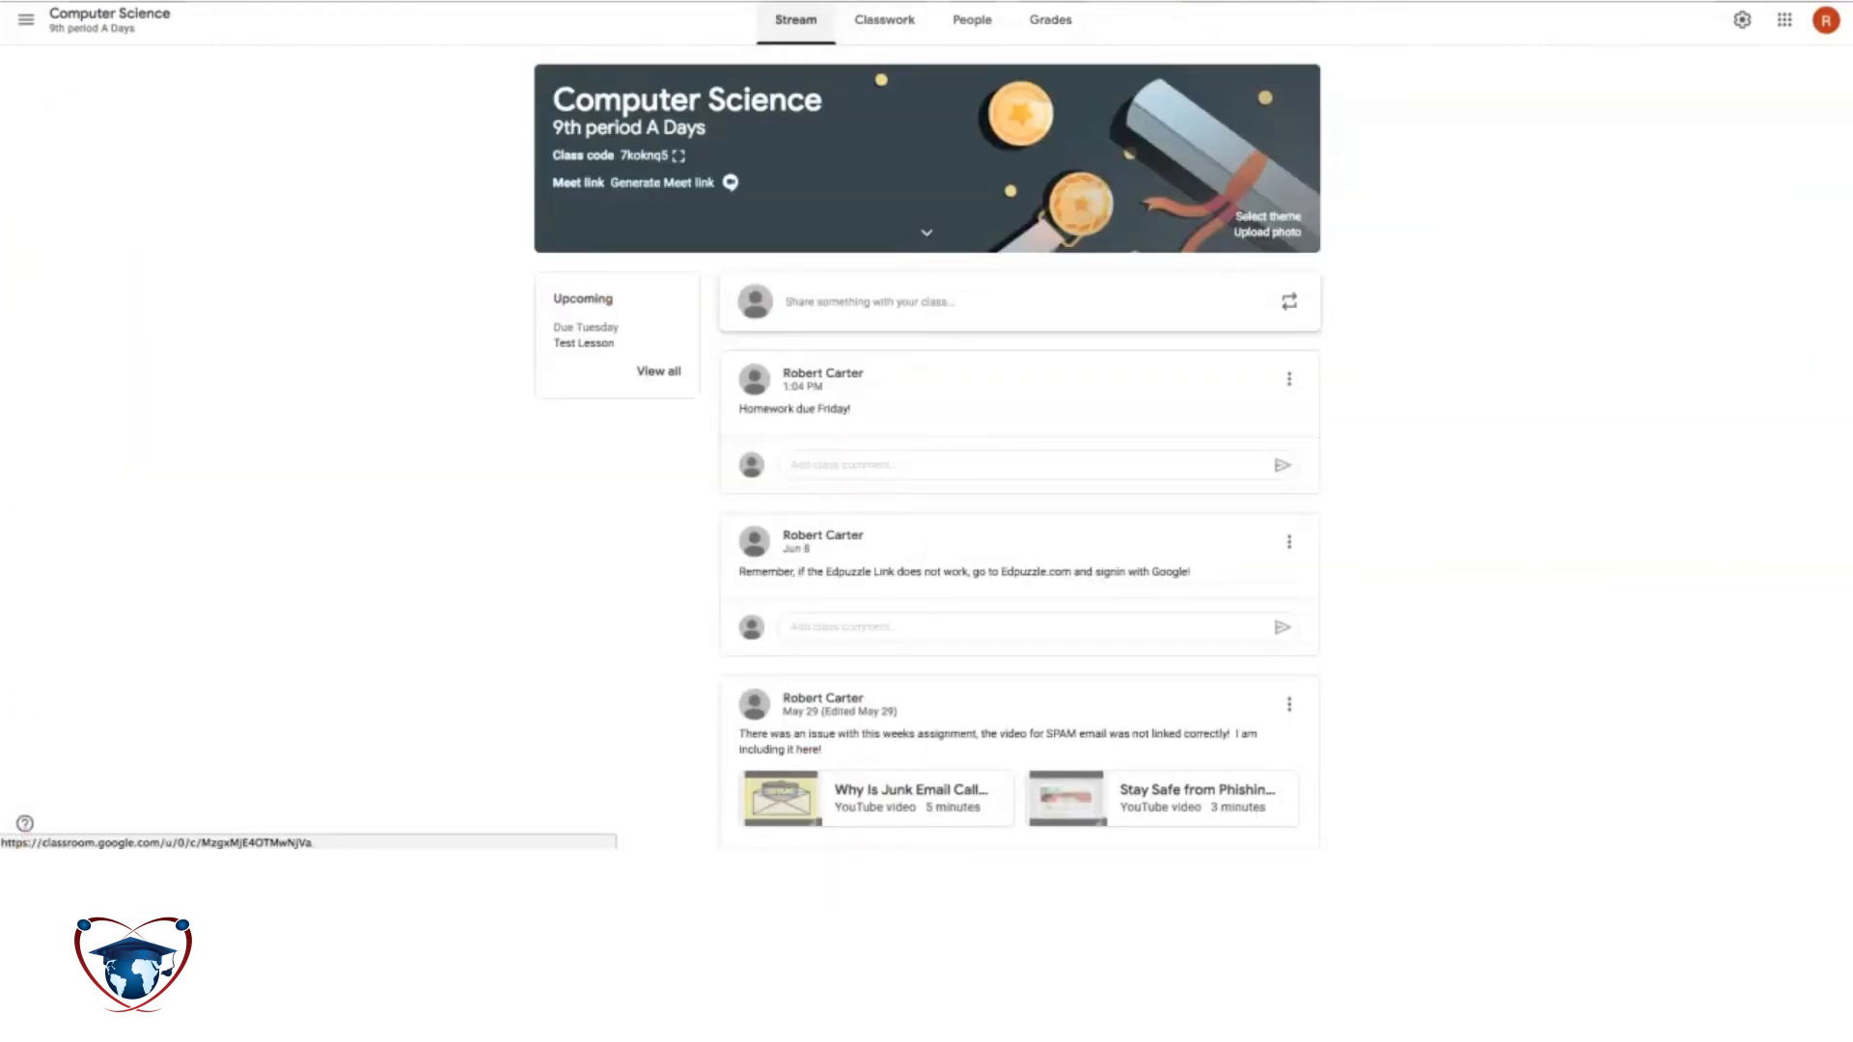
left_click(884, 20)
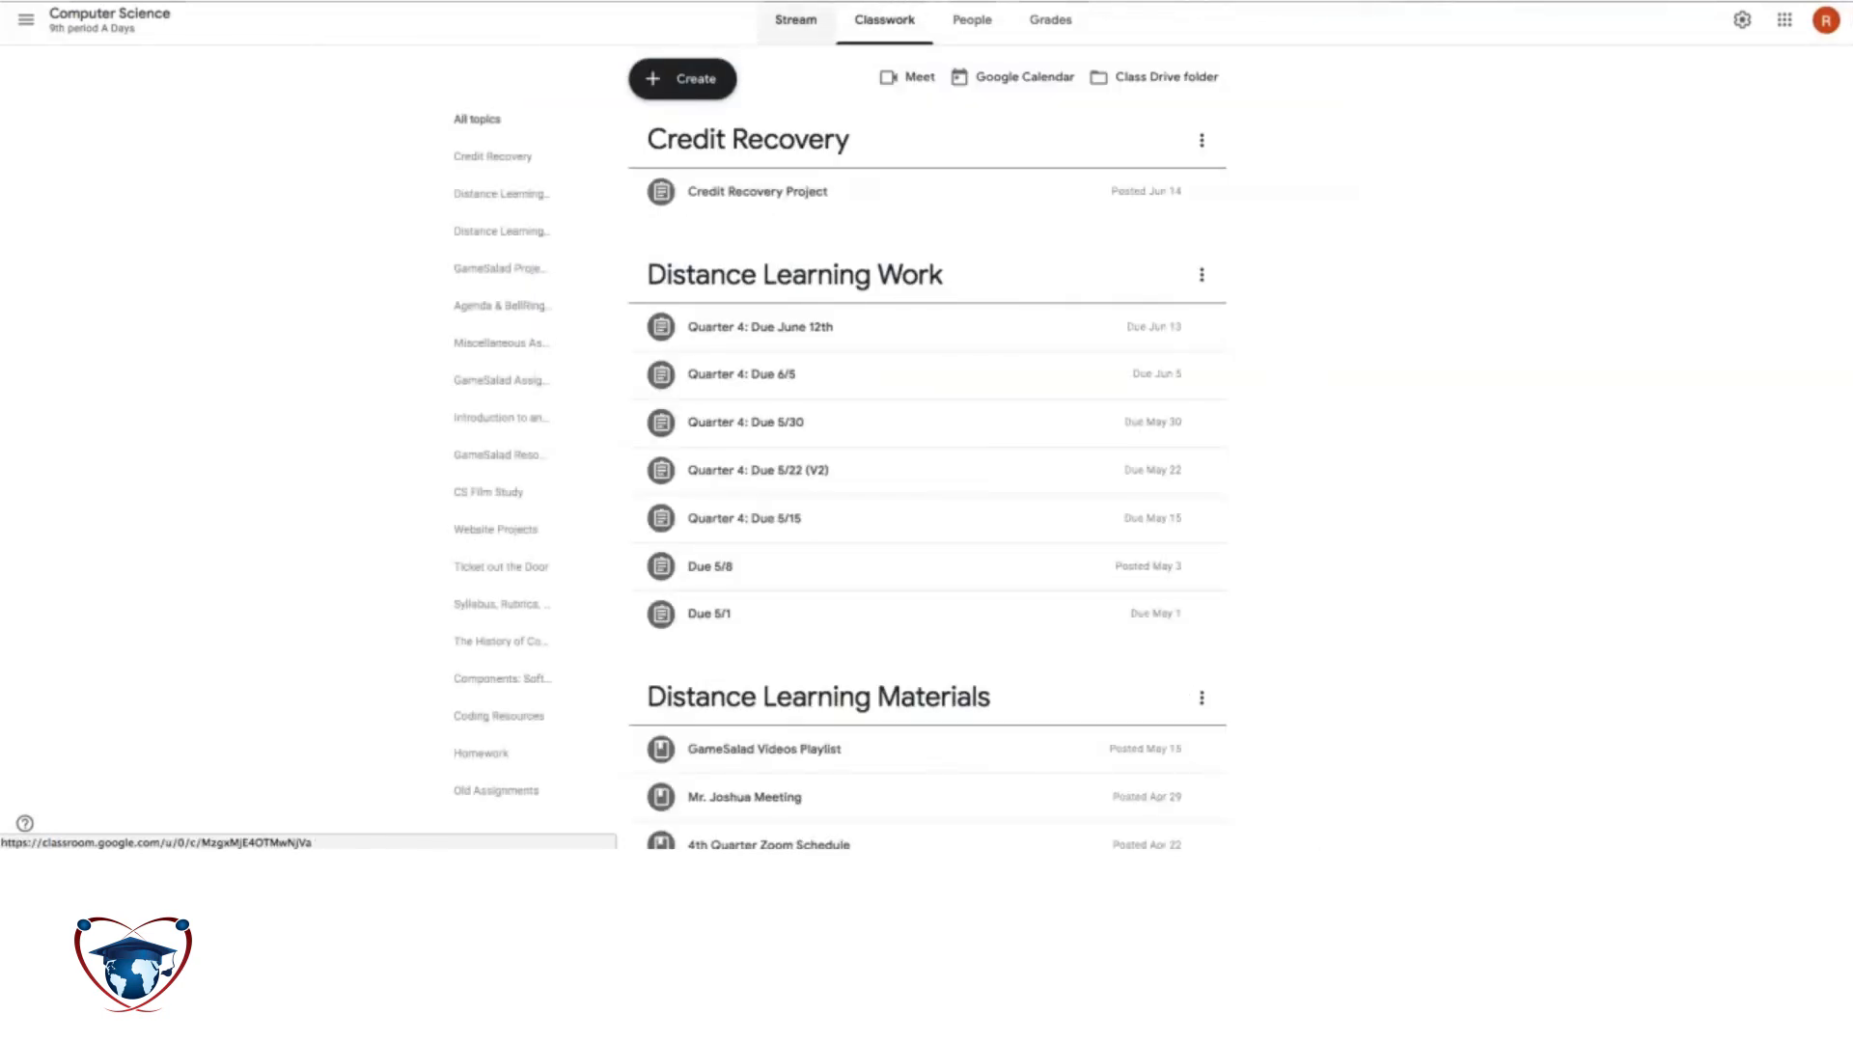
Step: Copy the student invite link from the class's people list and close the invitation without inviting anyone
left_click(972, 20)
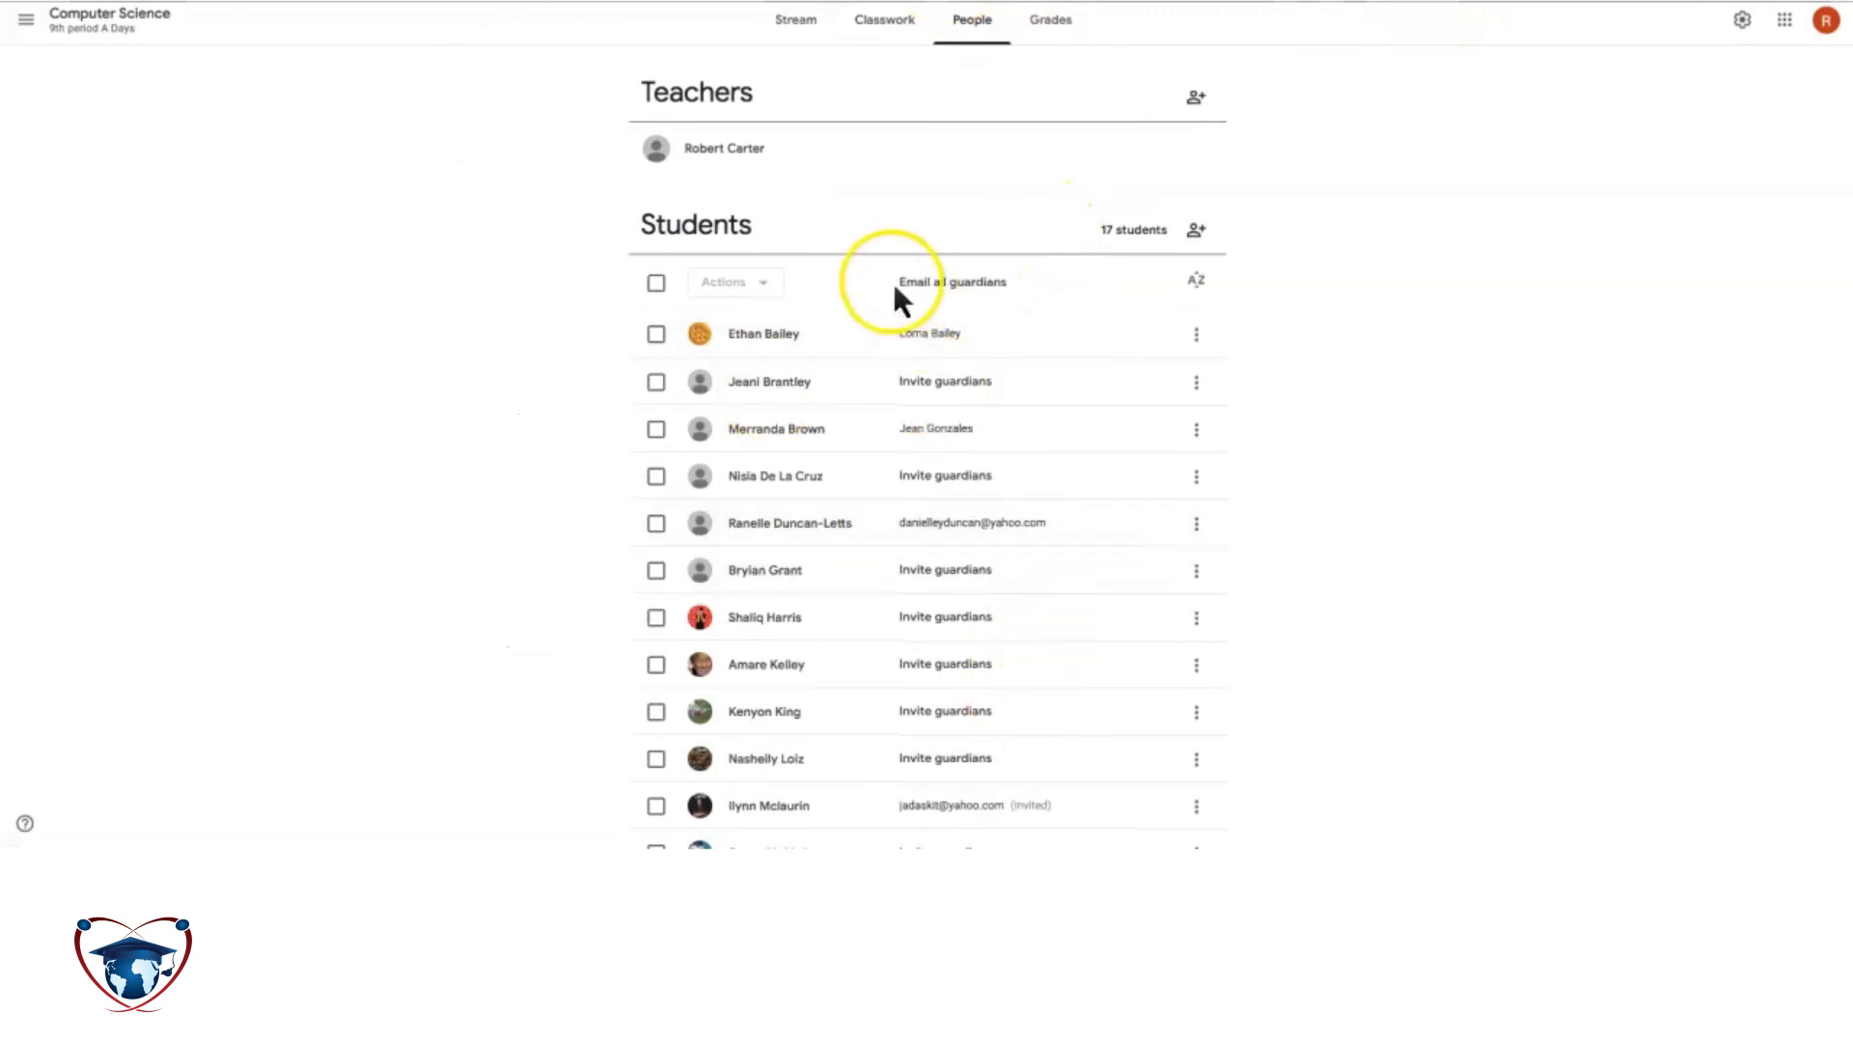
left_click(1196, 230)
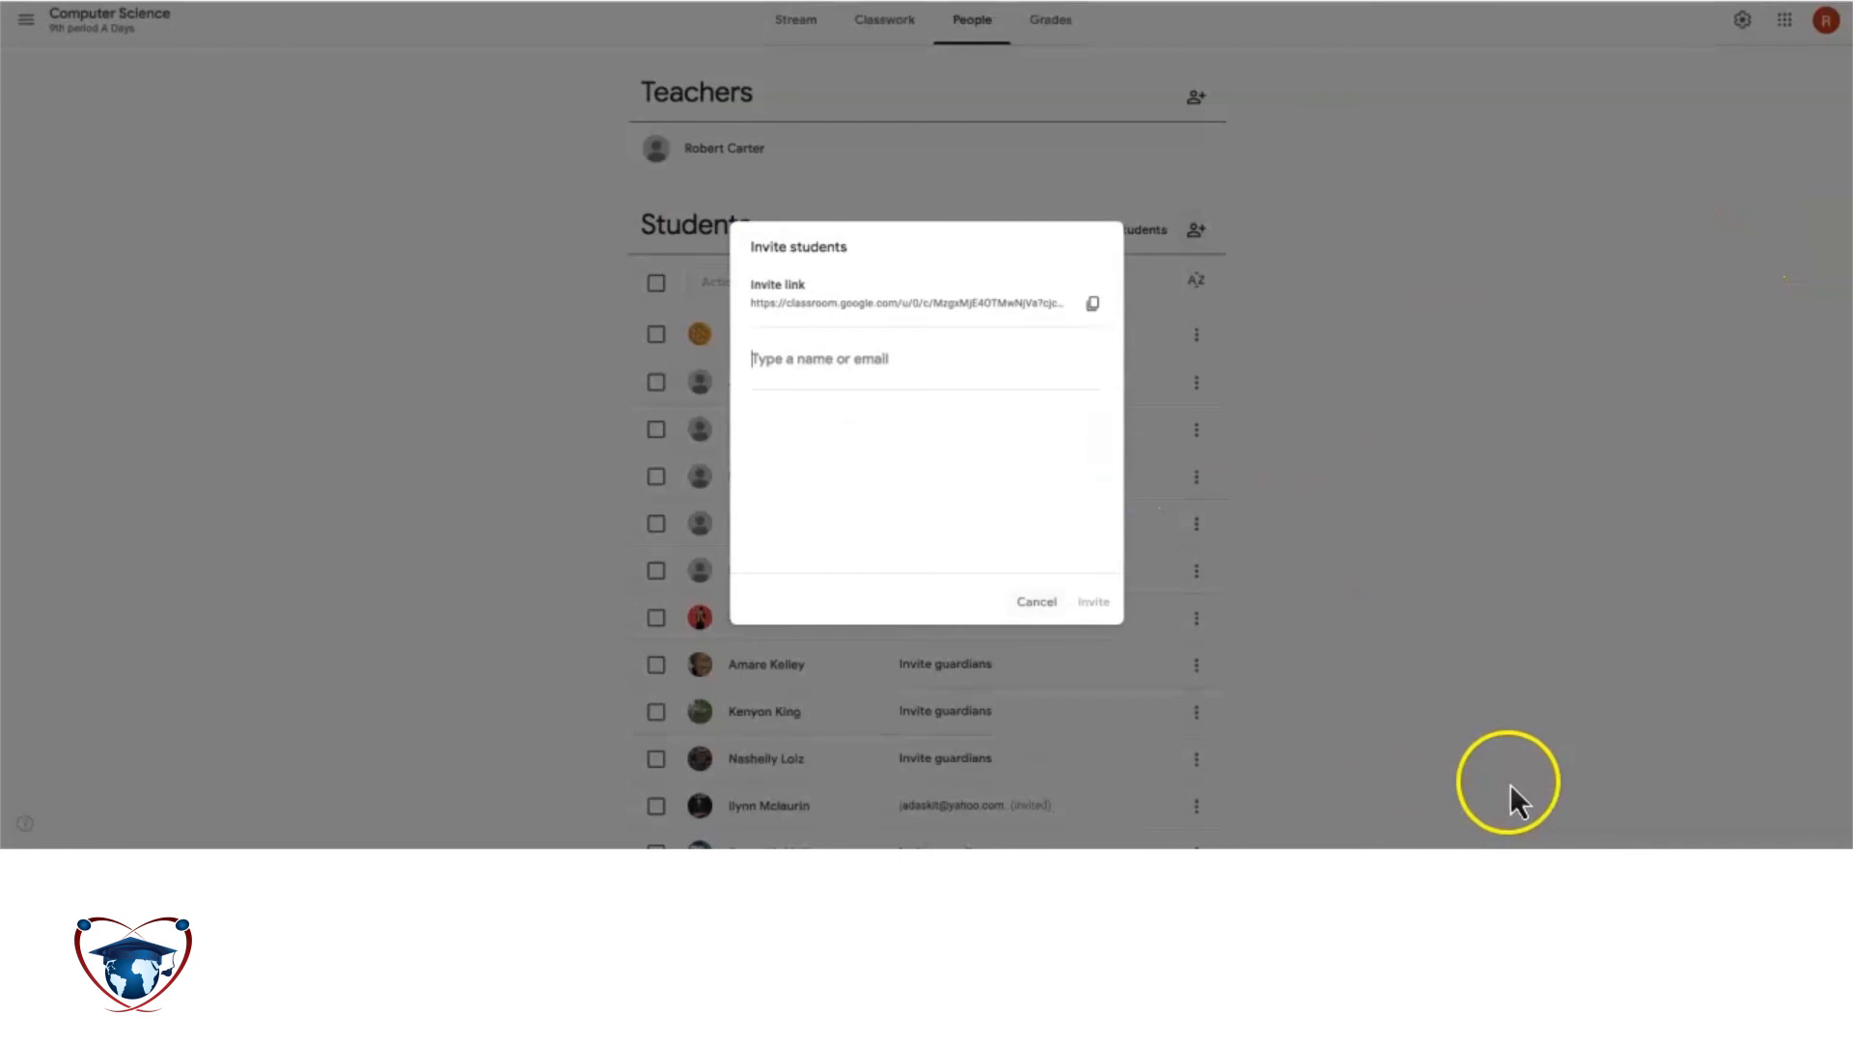
left_click(1093, 303)
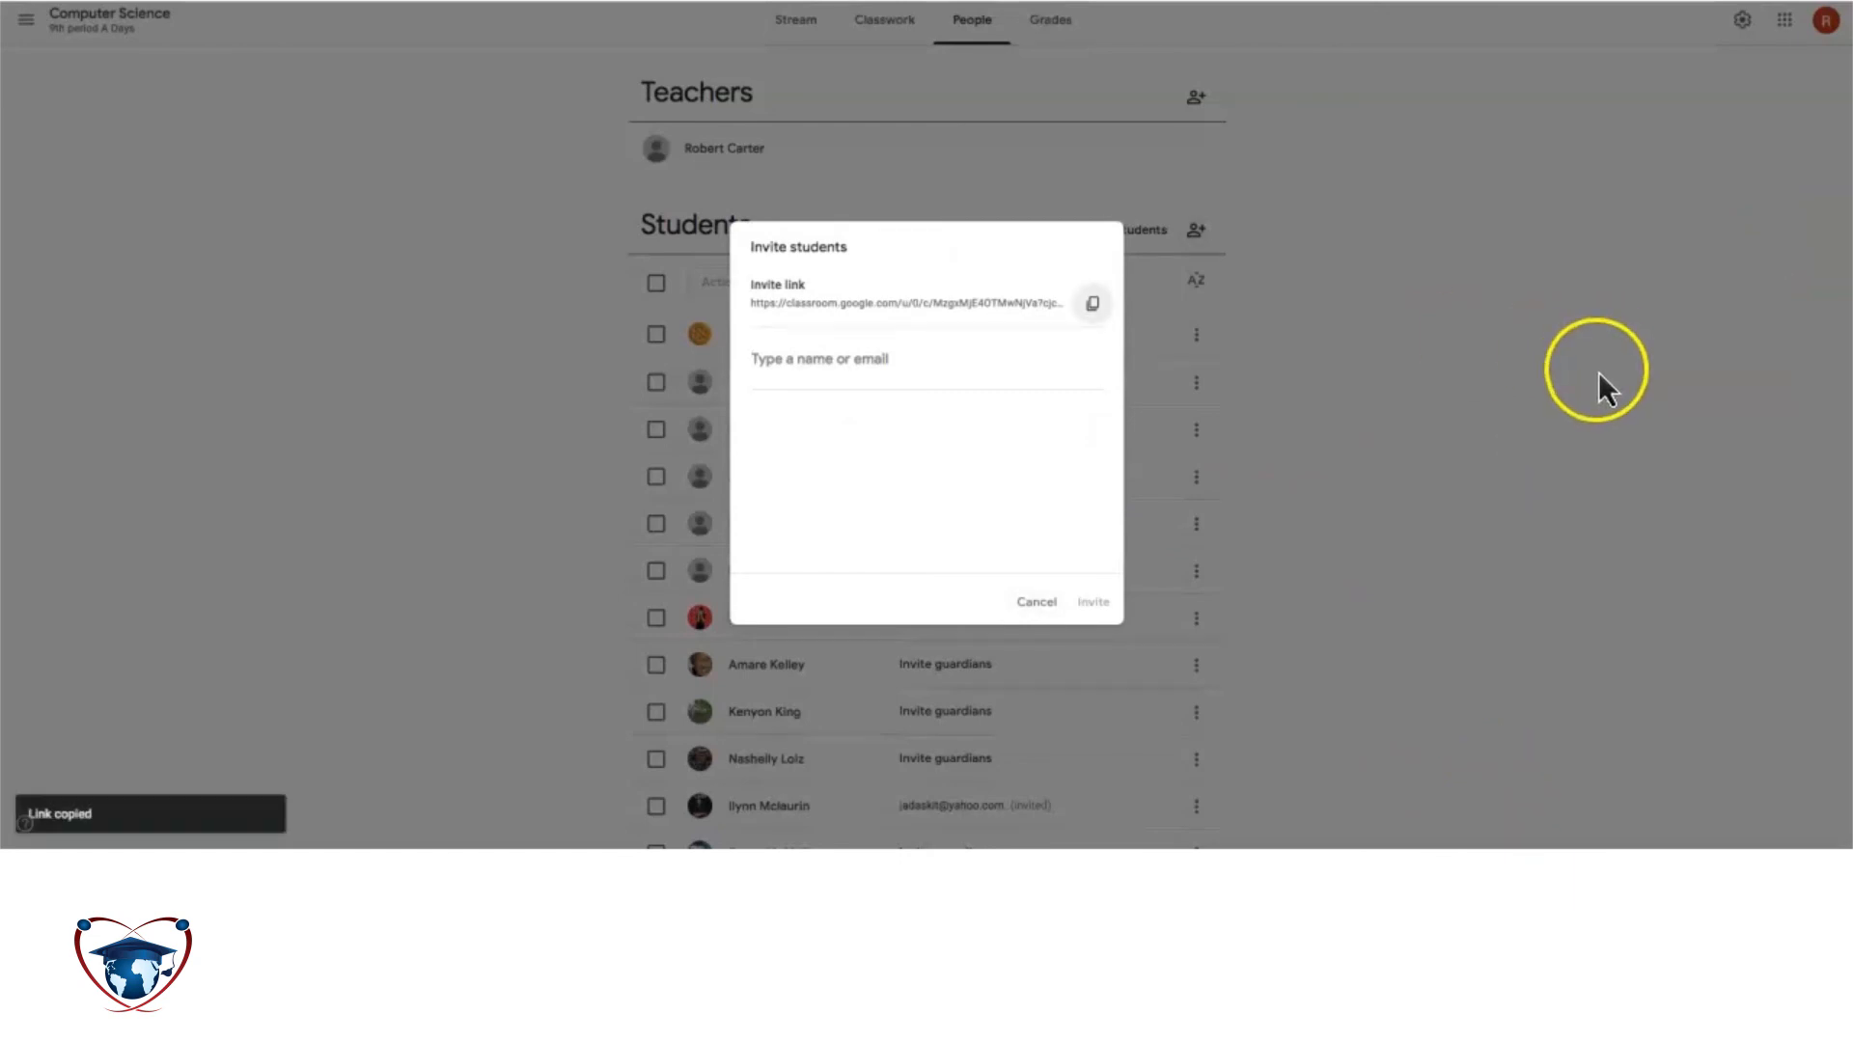
left_click(1036, 601)
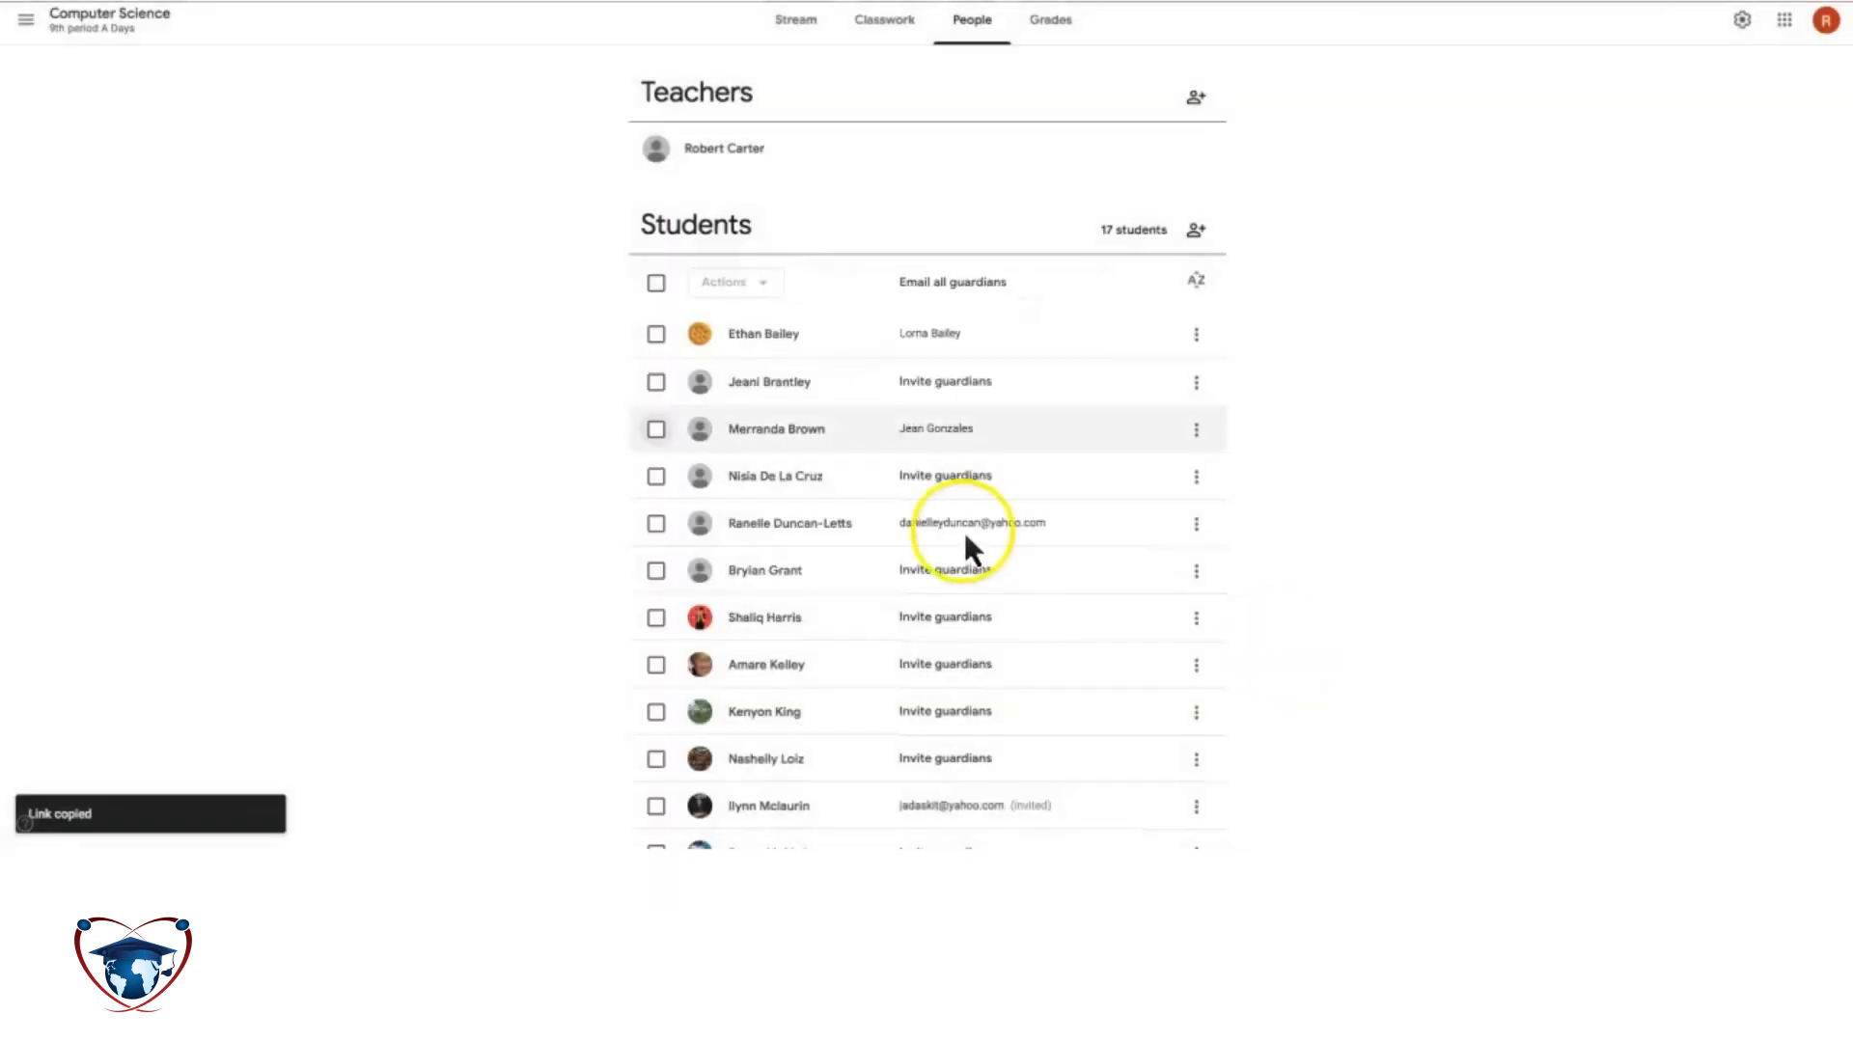